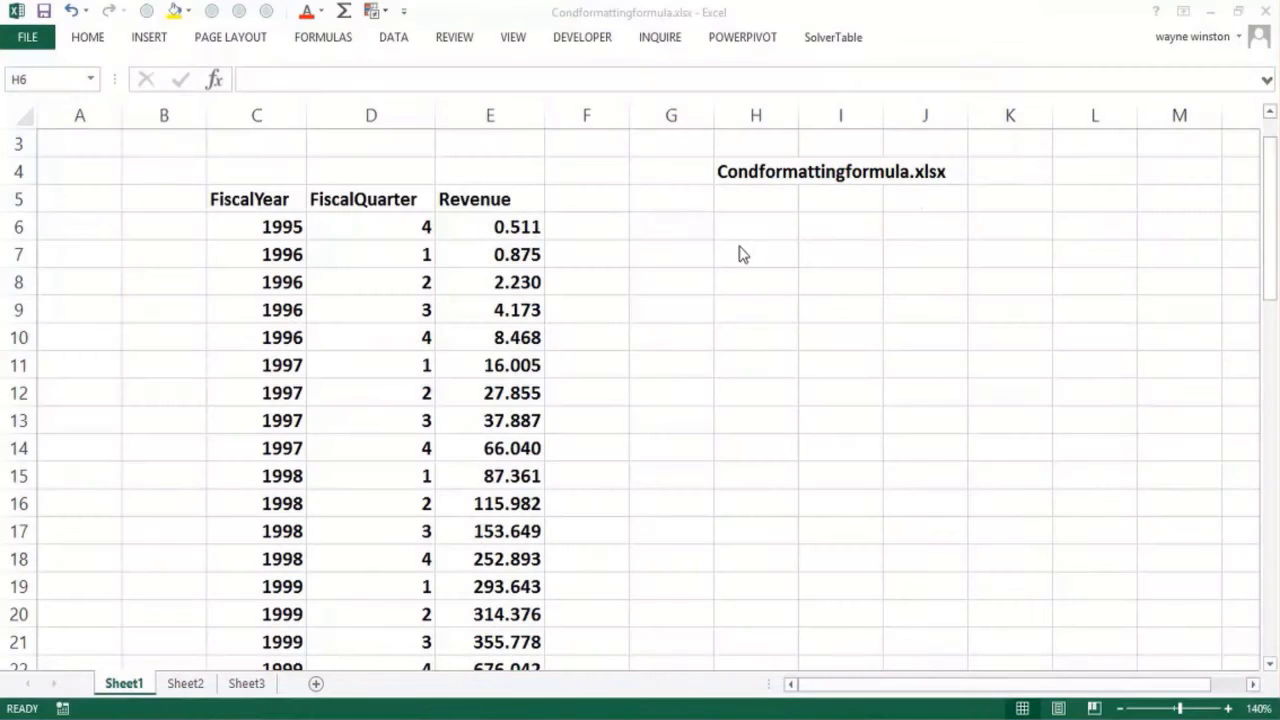
- Look at the rule types available for a new conditional formatting rule on cell H6, and close without creating one
{"action": "left_click", "coordinate": [750, 222]}
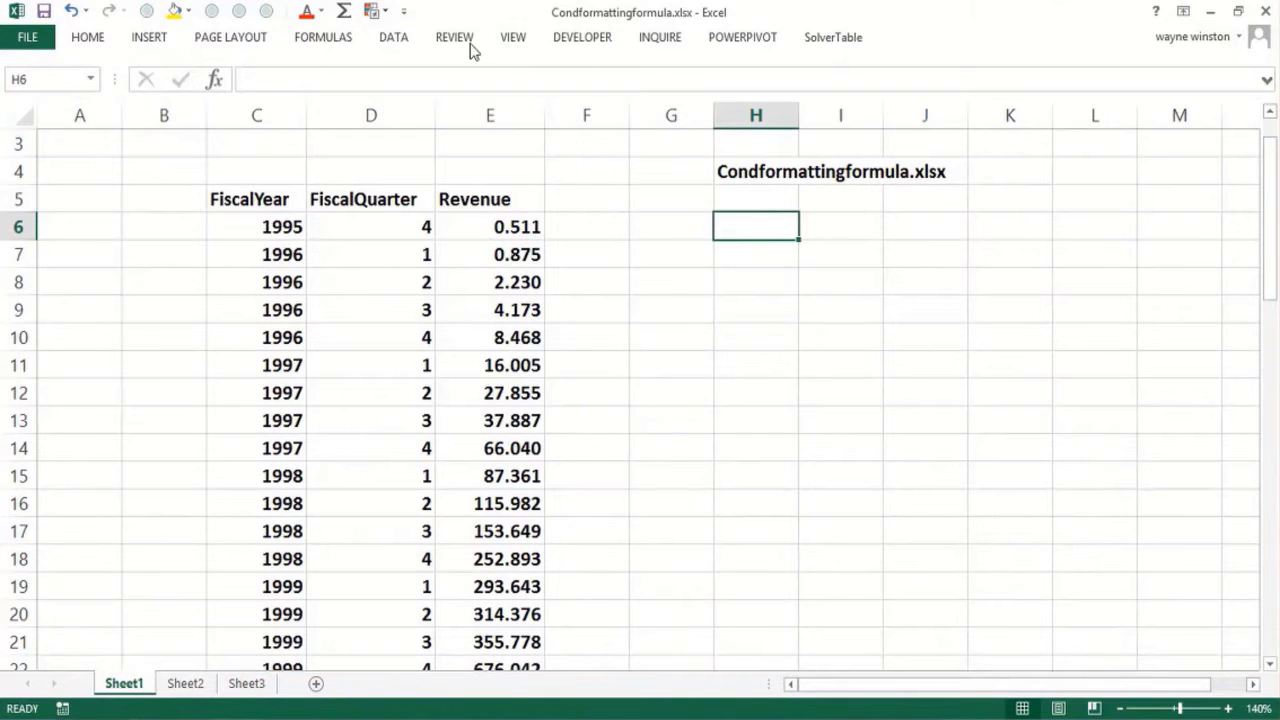
{"action": "left_click", "coordinate": [386, 12]}
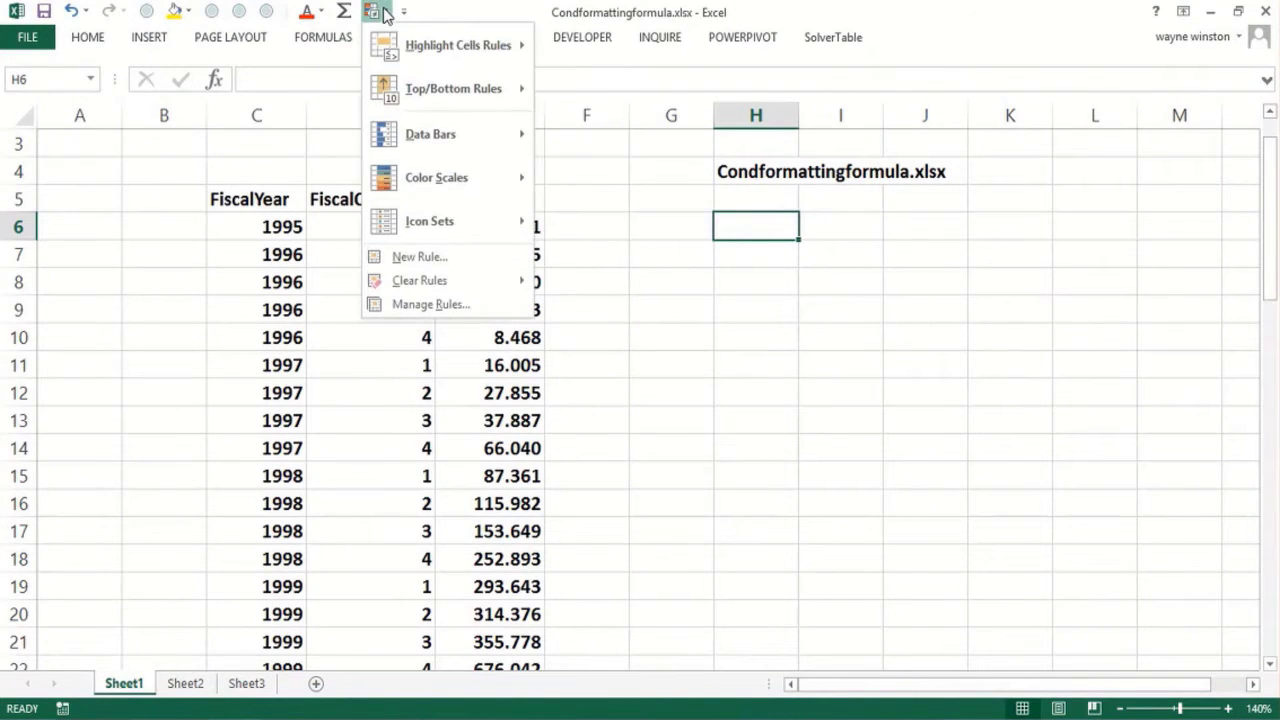
{"action": "left_click", "coordinate": [405, 260]}
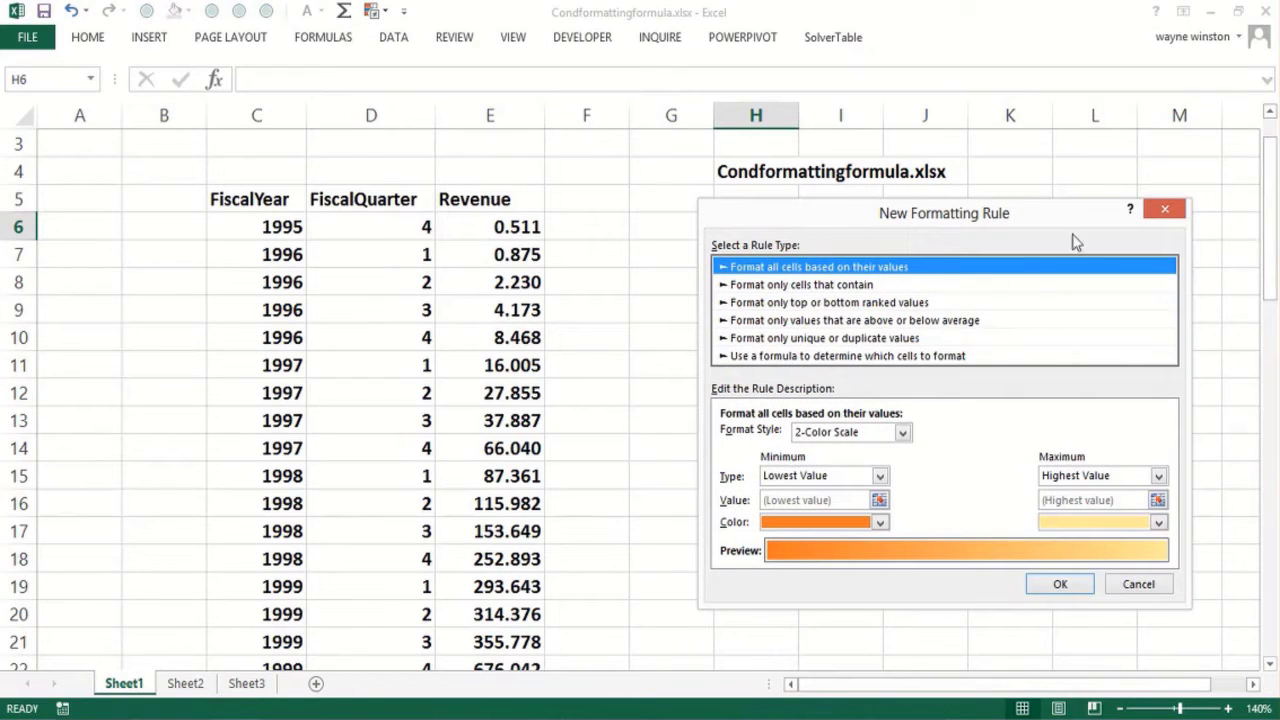
{"action": "left_click", "coordinate": [1165, 209]}
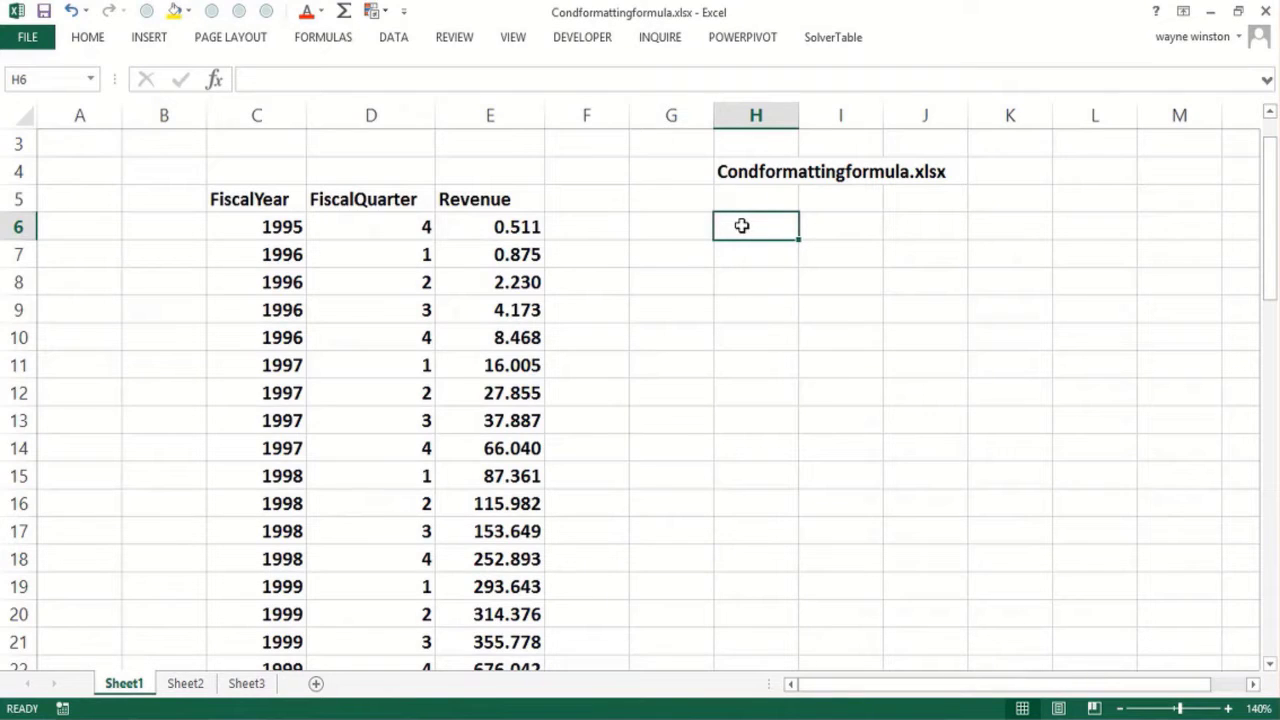
- Enter the note "New Rule use a Formula" in cell H6
{"action": "type", "text": "New"}
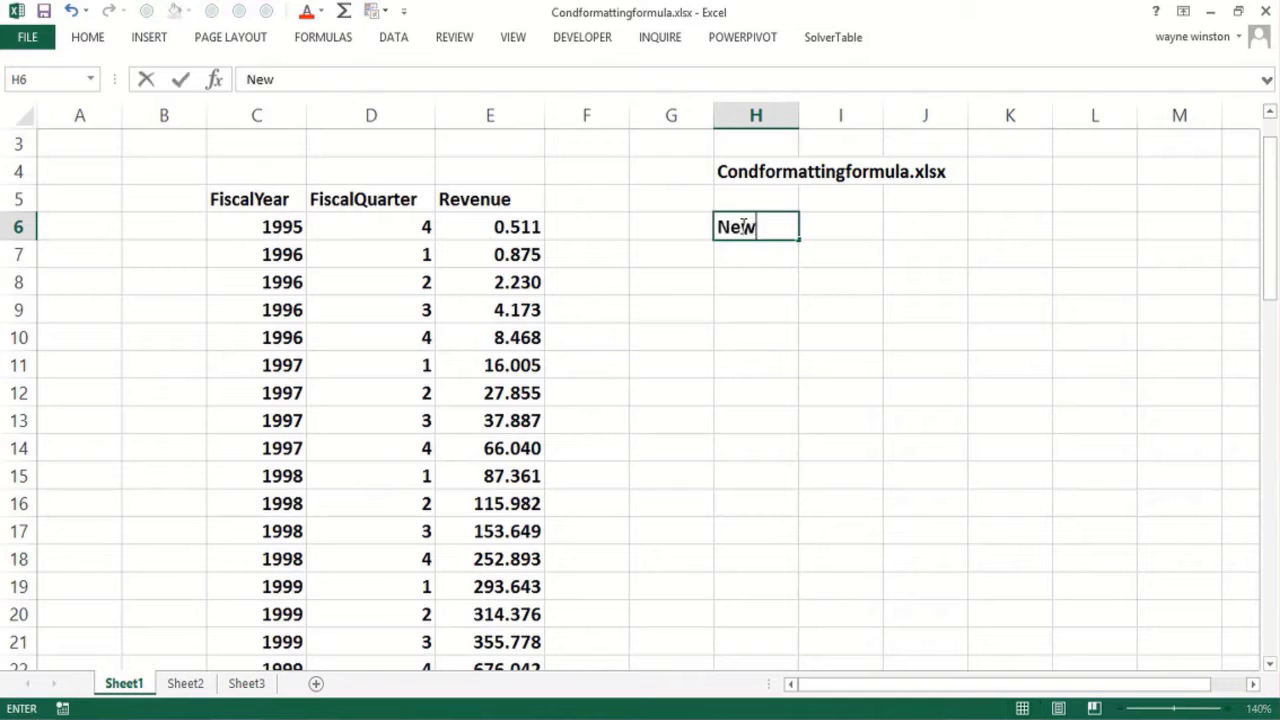
{"action": "type", "text": " Rule use "}
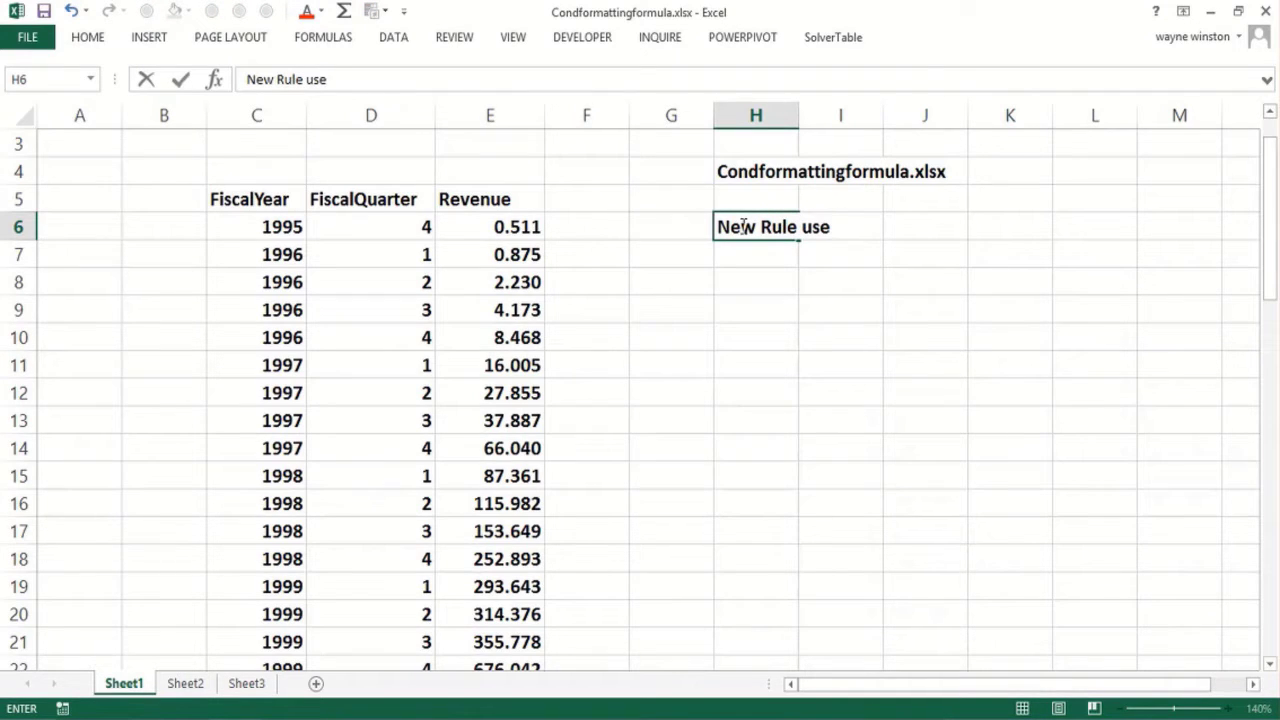
{"action": "type", "text": "a Formula"}
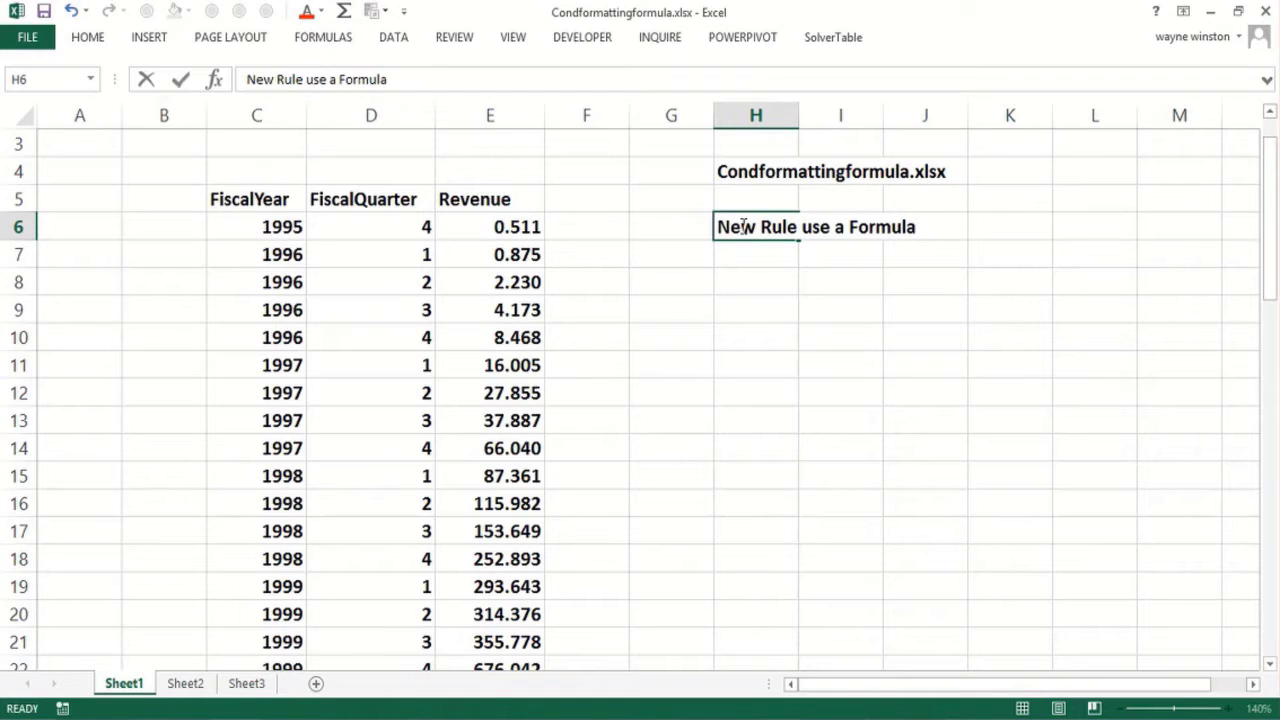
{"action": "key", "text": "Return"}
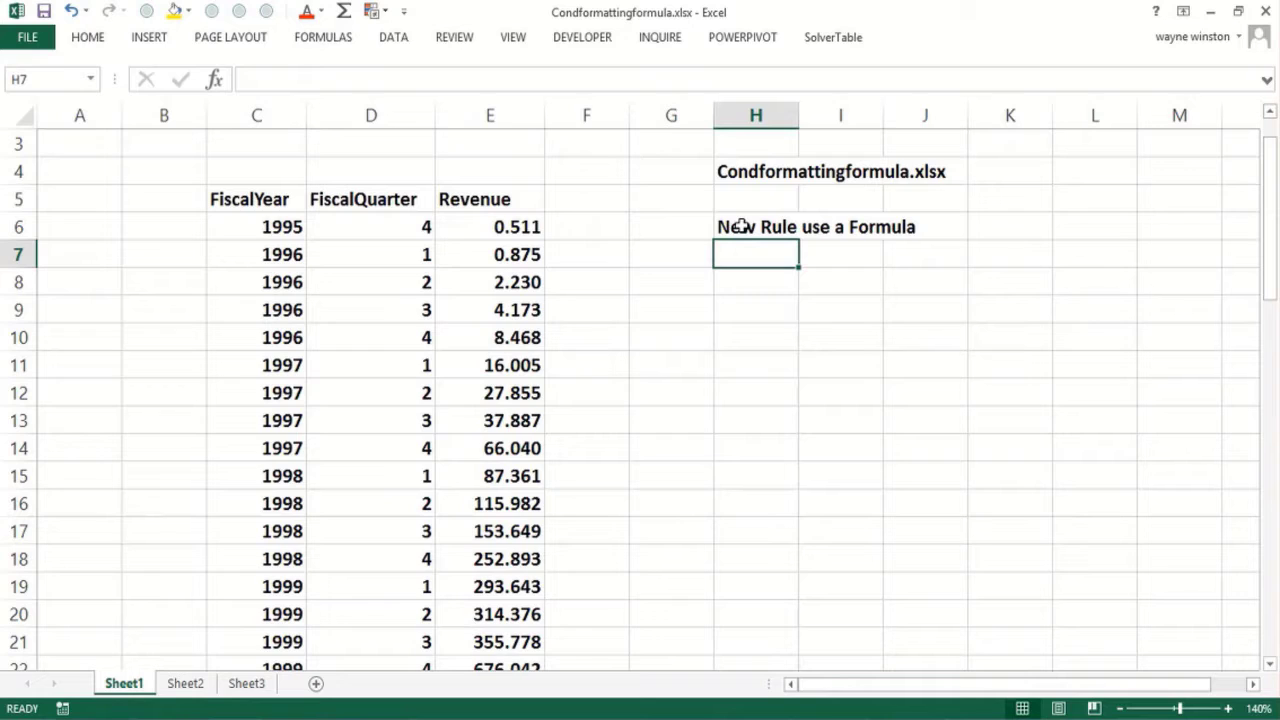
- Enter the note "Sales increase in quarter green" in cell H7
{"action": "left_click", "coordinate": [414, 222]}
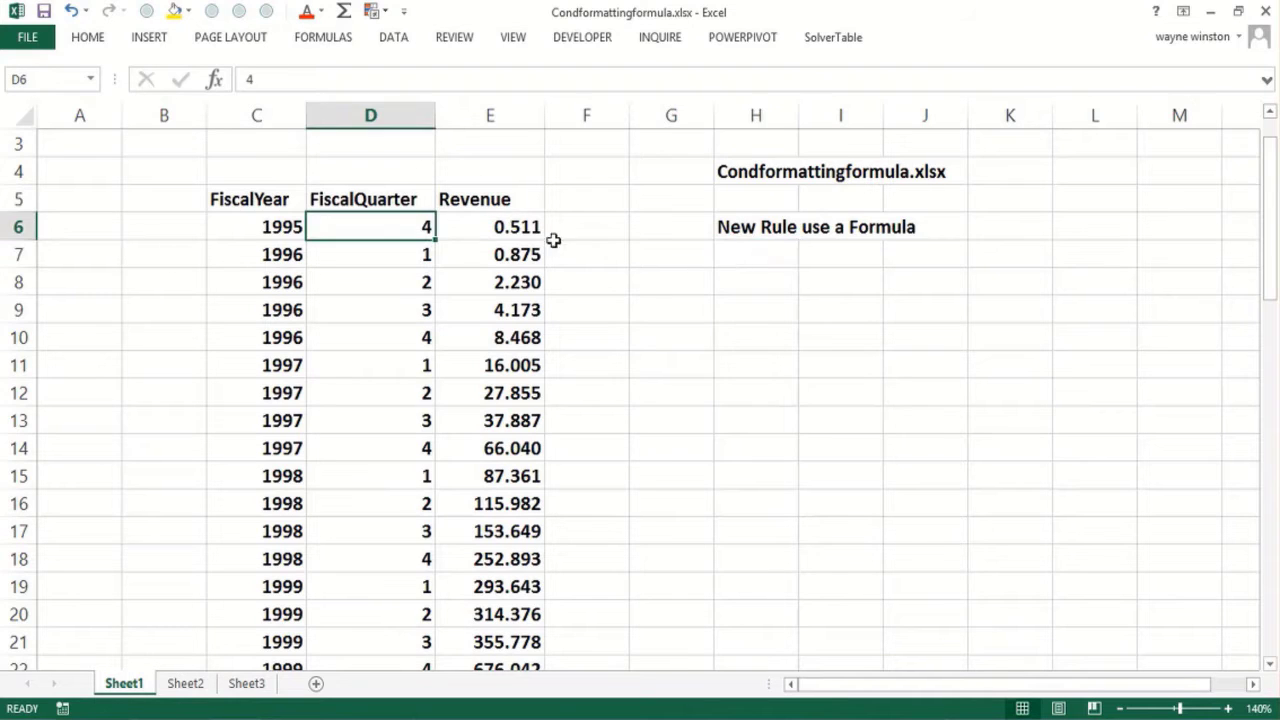
{"action": "left_click", "coordinate": [736, 261]}
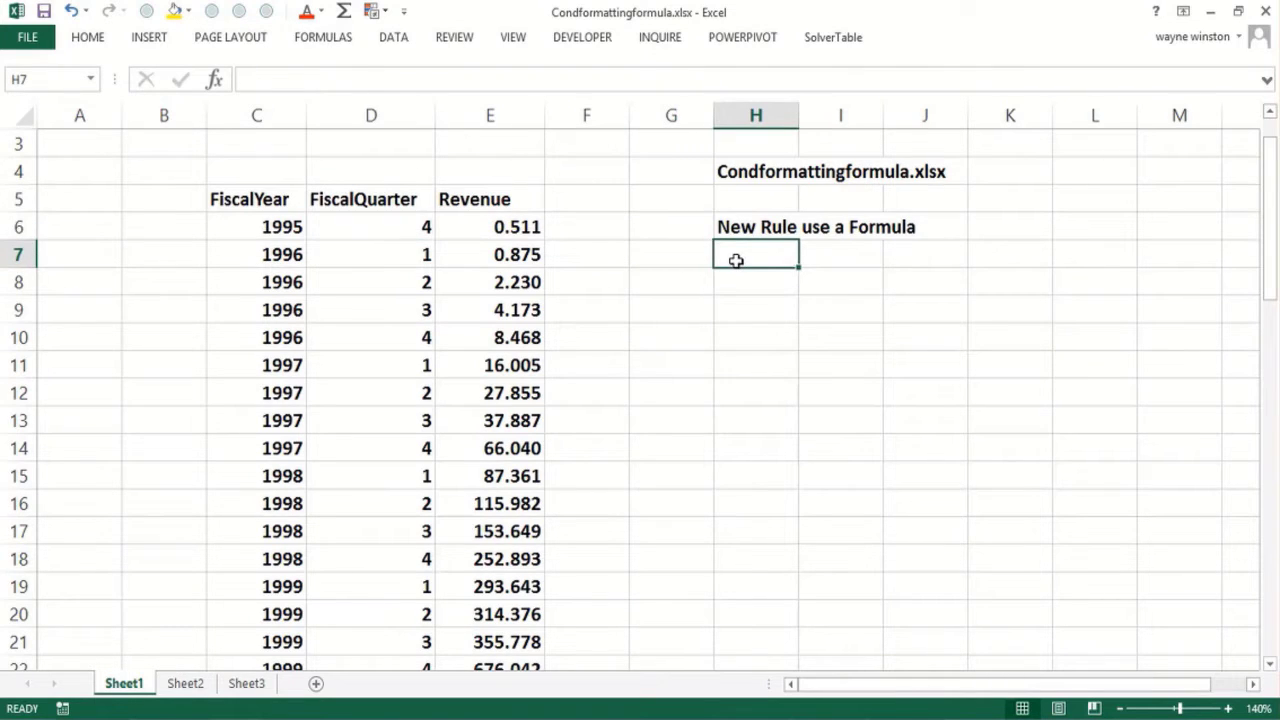
{"action": "type", "text": "Sales i"}
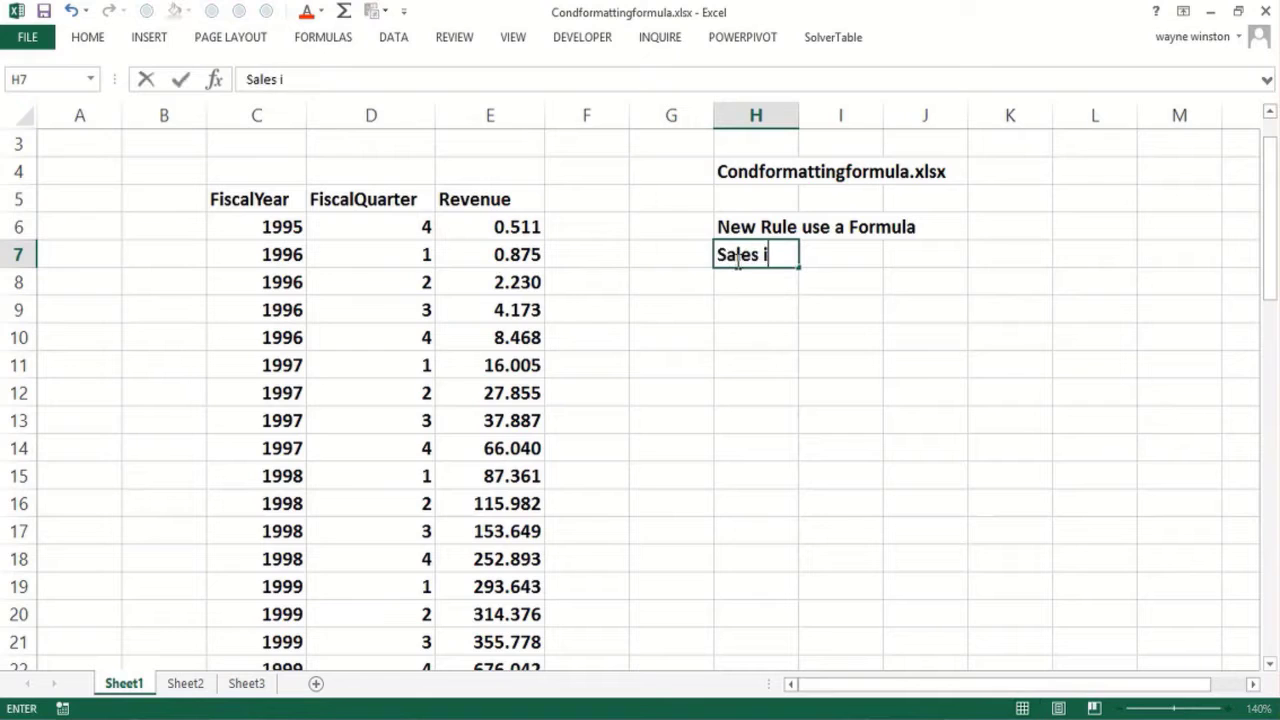
{"action": "type", "text": "ncreae"}
{"action": "key", "text": "BackSpace"}
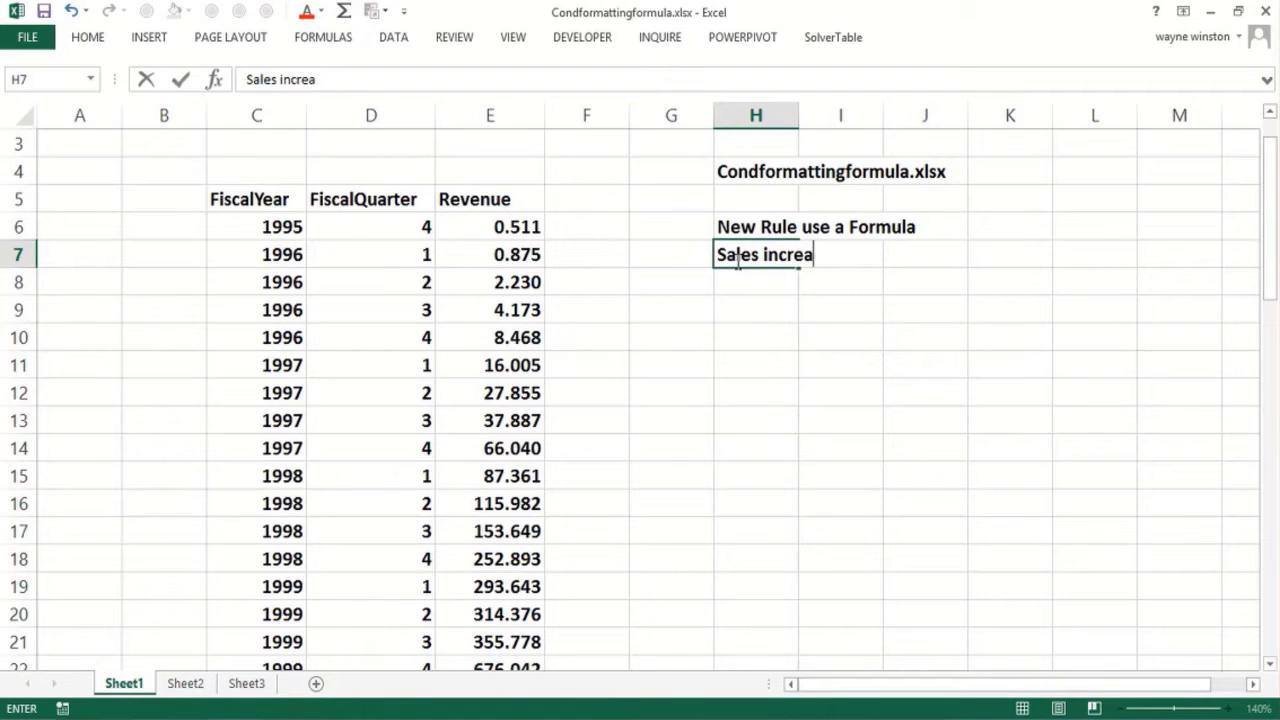
{"action": "type", "text": "se i"}
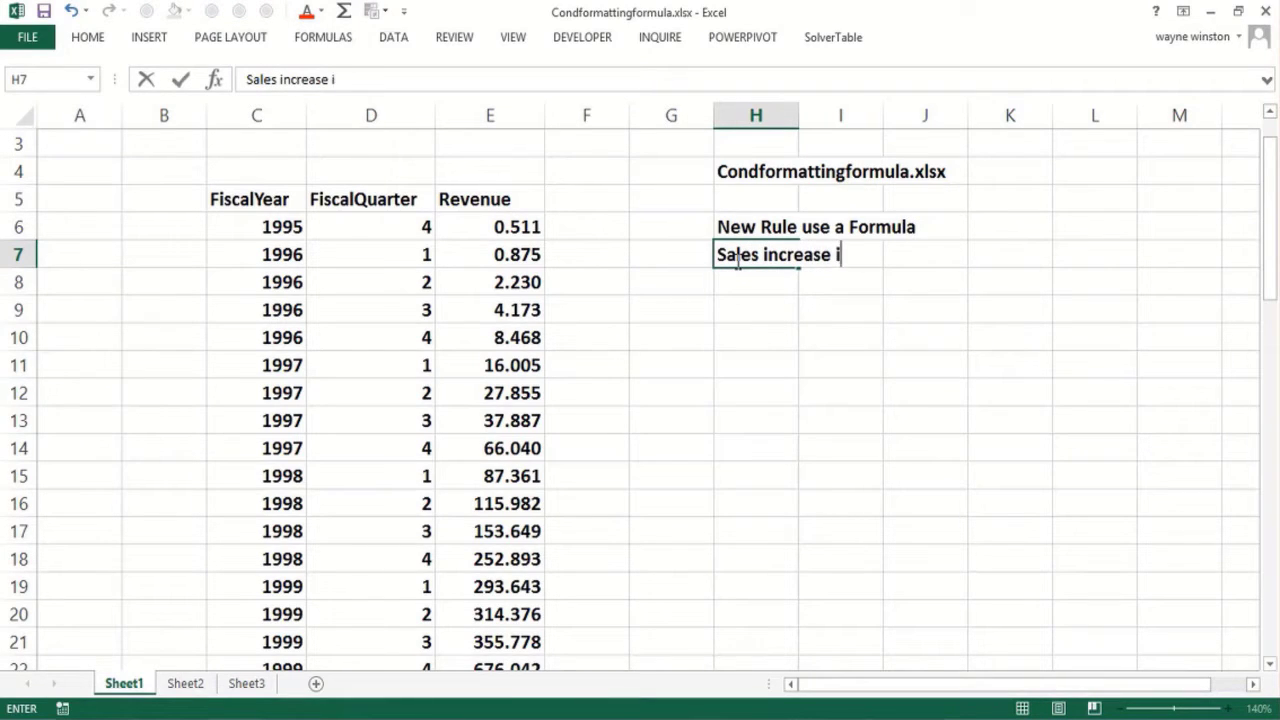
{"action": "type", "text": "n q uarte"}
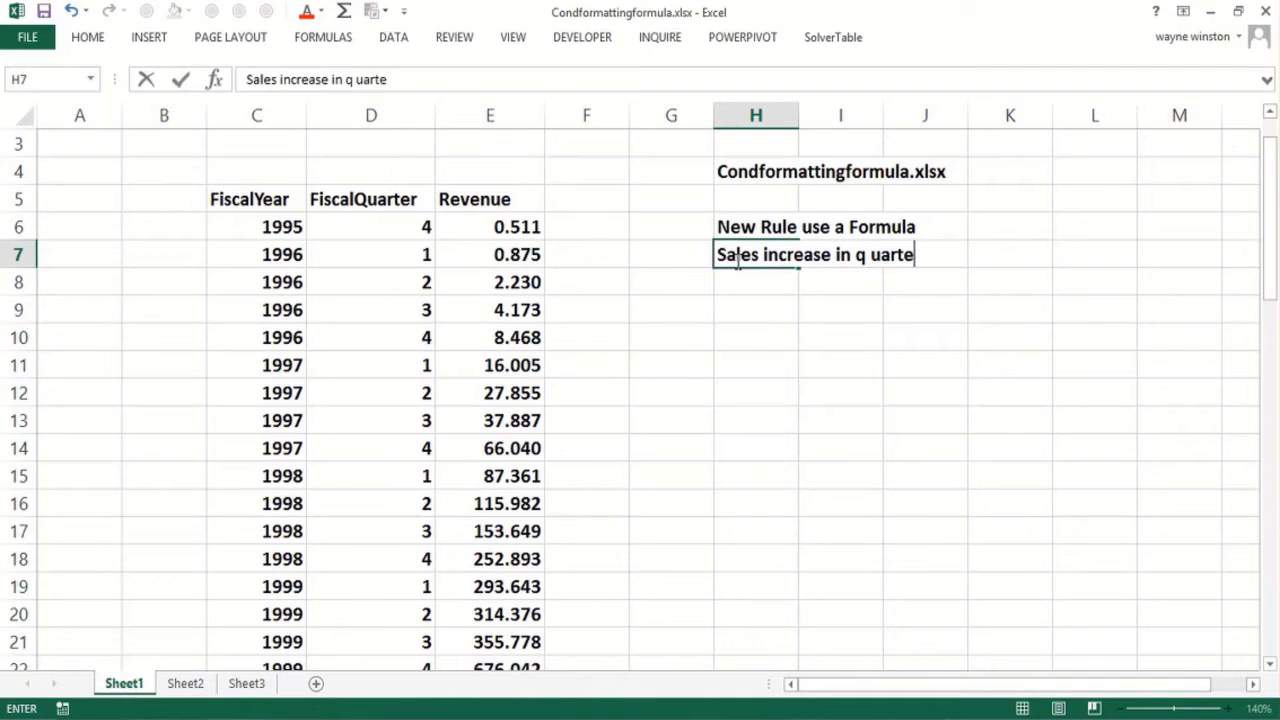
{"action": "key", "text": "BackSpace"}
{"action": "key", "text": "BackSpace"}
{"action": "key", "text": "BackSpace"}
{"action": "key", "text": "BackSpace"}
{"action": "key", "text": "BackSpace"}
{"action": "key", "text": "BackSpace"}
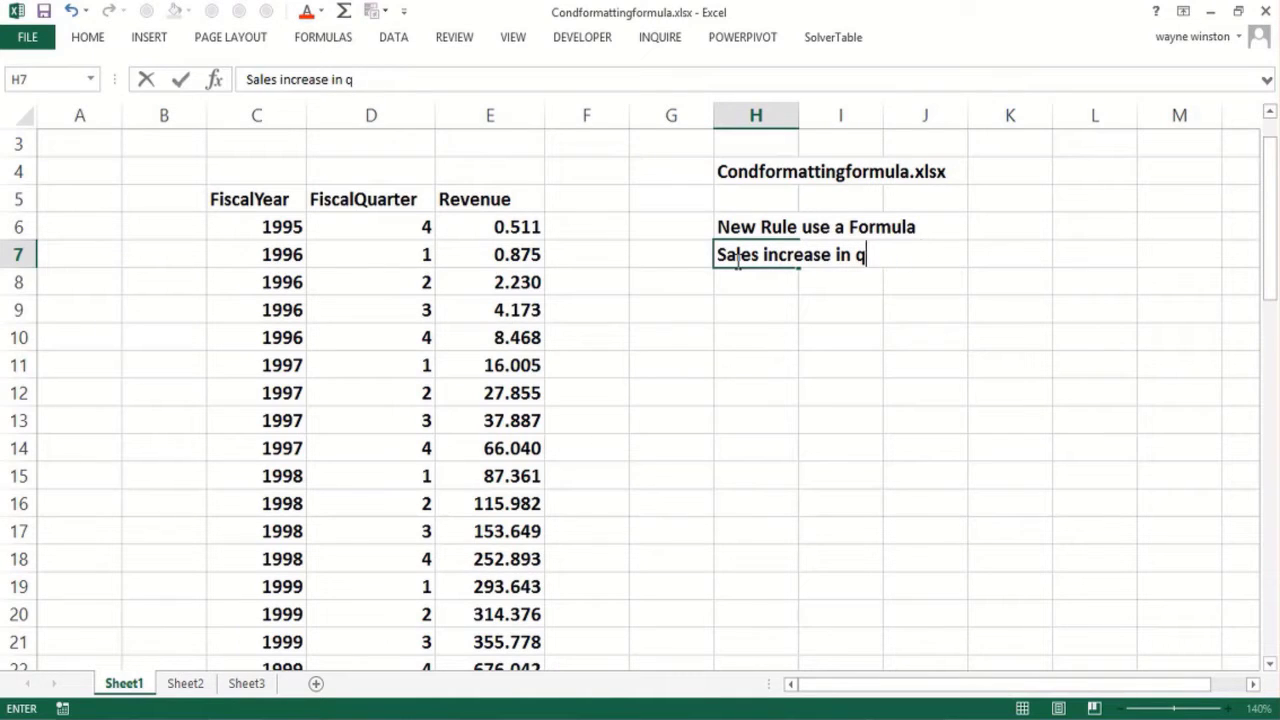
{"action": "type", "text": "uarter green"}
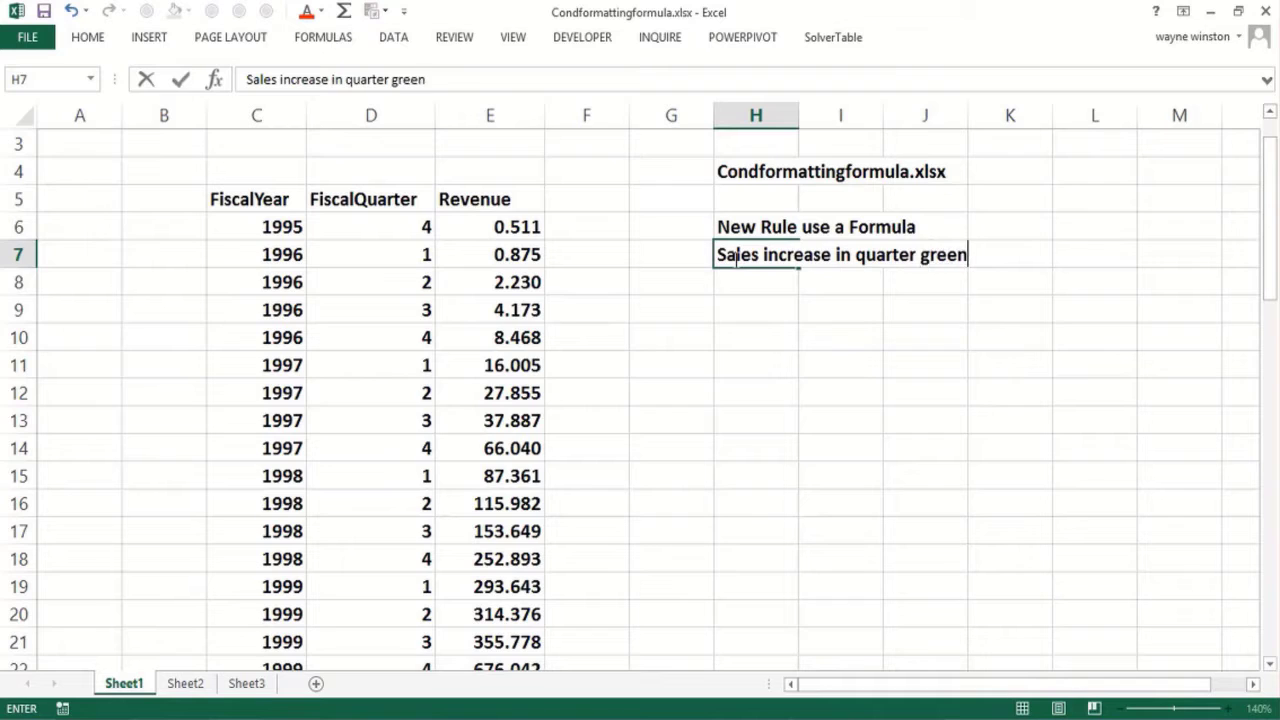
{"action": "key", "text": "Return"}
- Enter the note "Salesdecrease in quarter red" in cell H8
{"action": "type", "text": "Sales"}
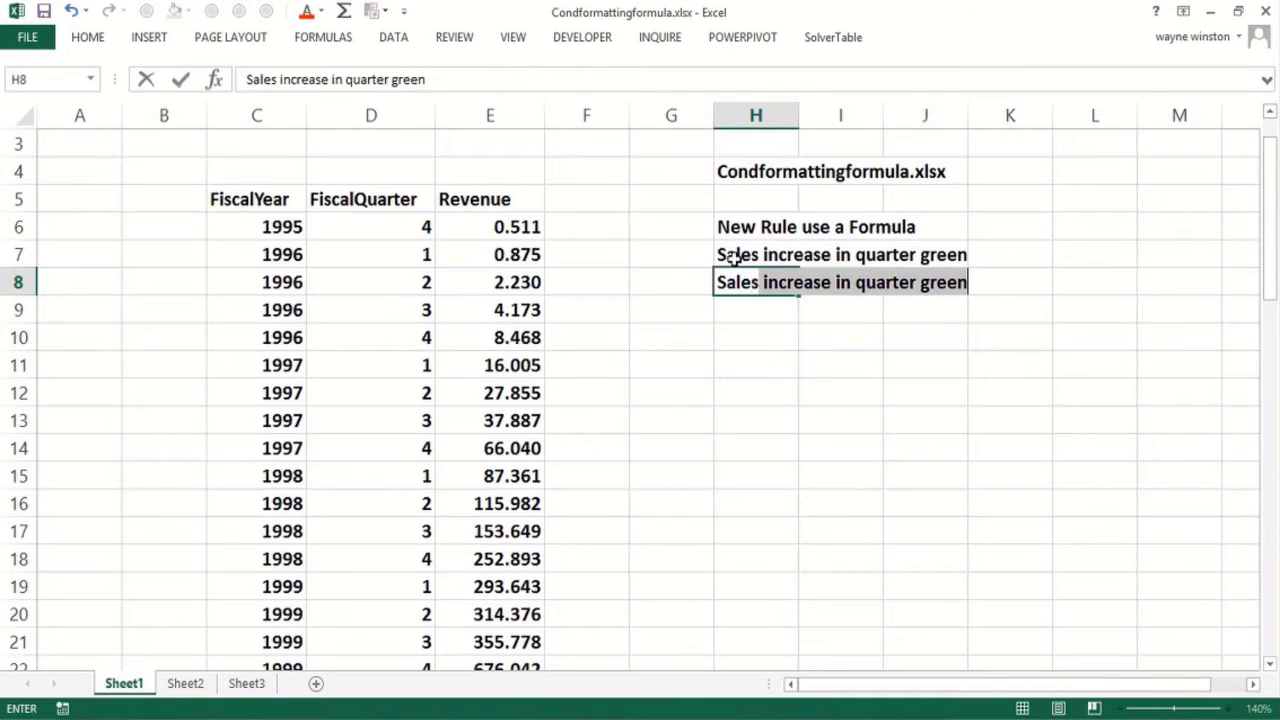
{"action": "type", "text": "decrease in"}
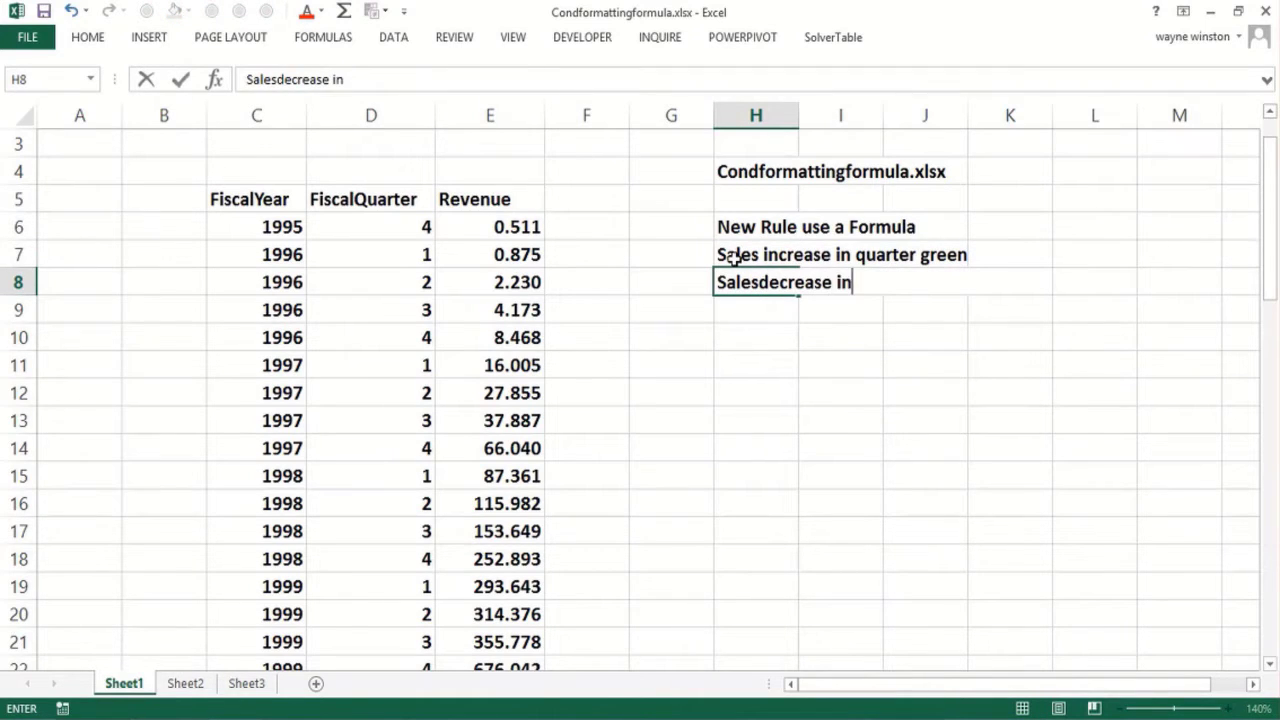
{"action": "type", "text": " quarter"}
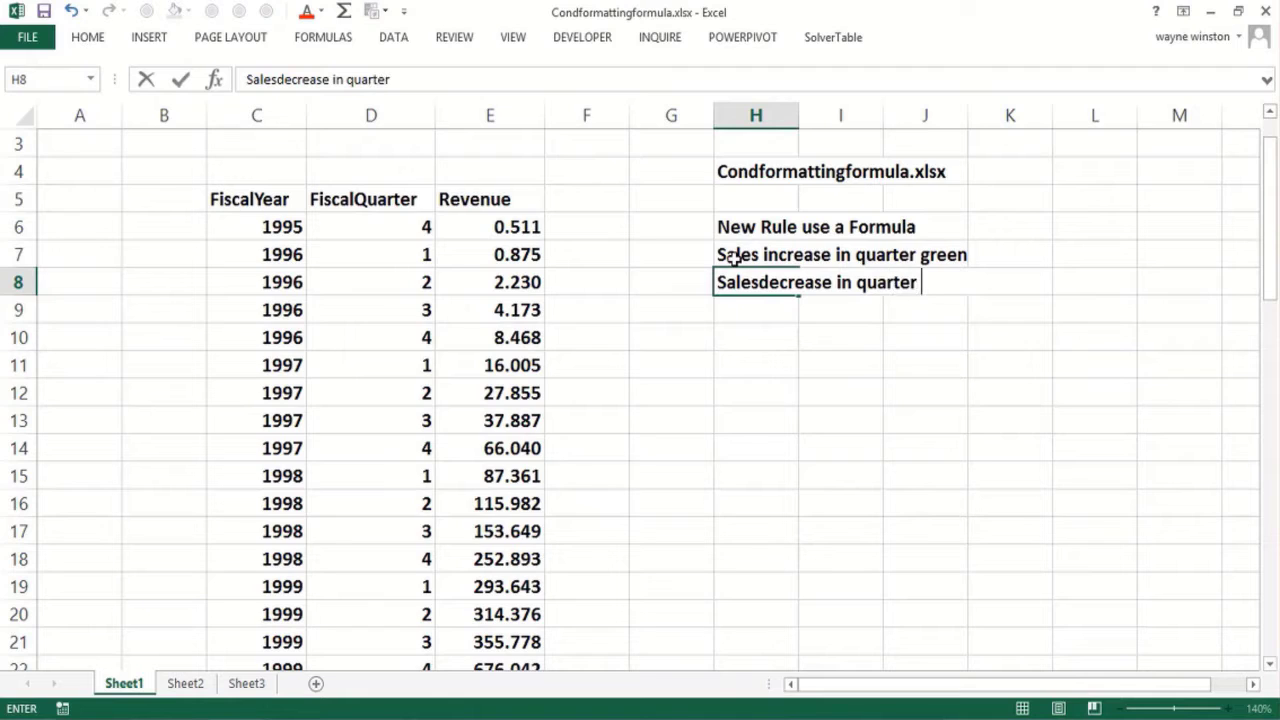
{"action": "type", "text": " red"}
{"action": "key", "text": "Return"}
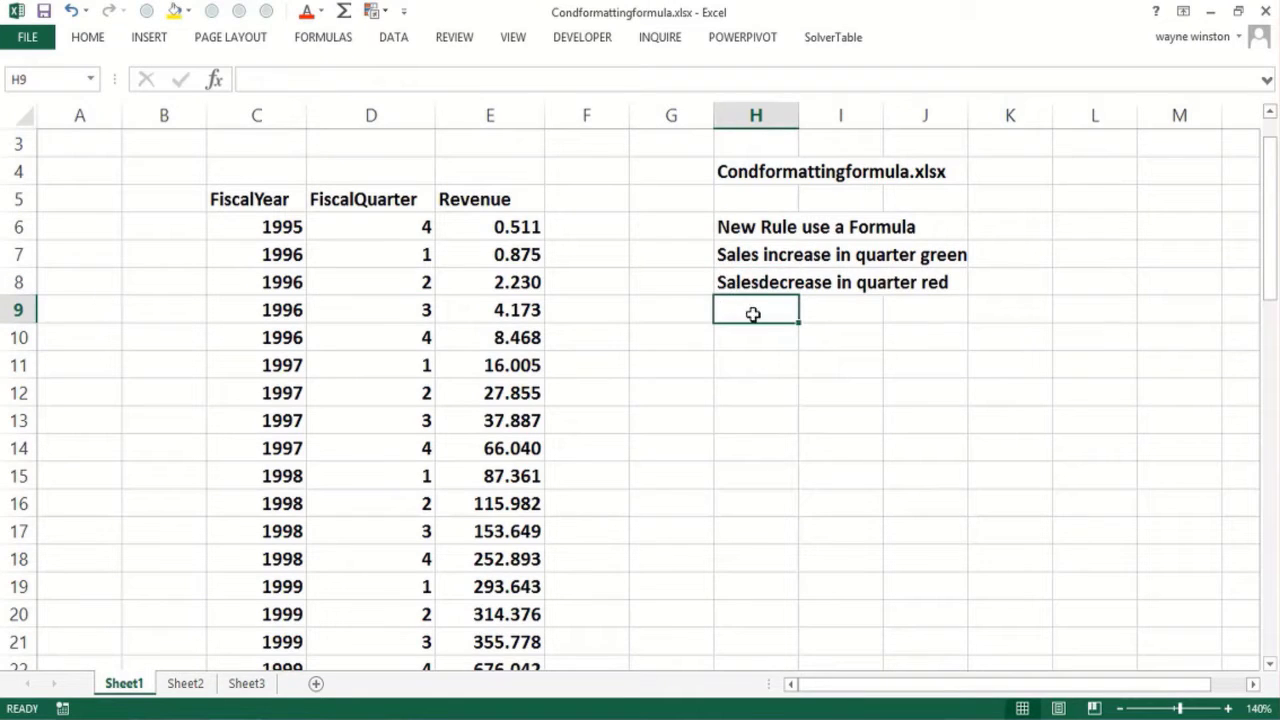
- Examine how the Revenue values change from one quarter to the next, from the first quarters down to 2004
{"action": "left_click", "coordinate": [512, 253]}
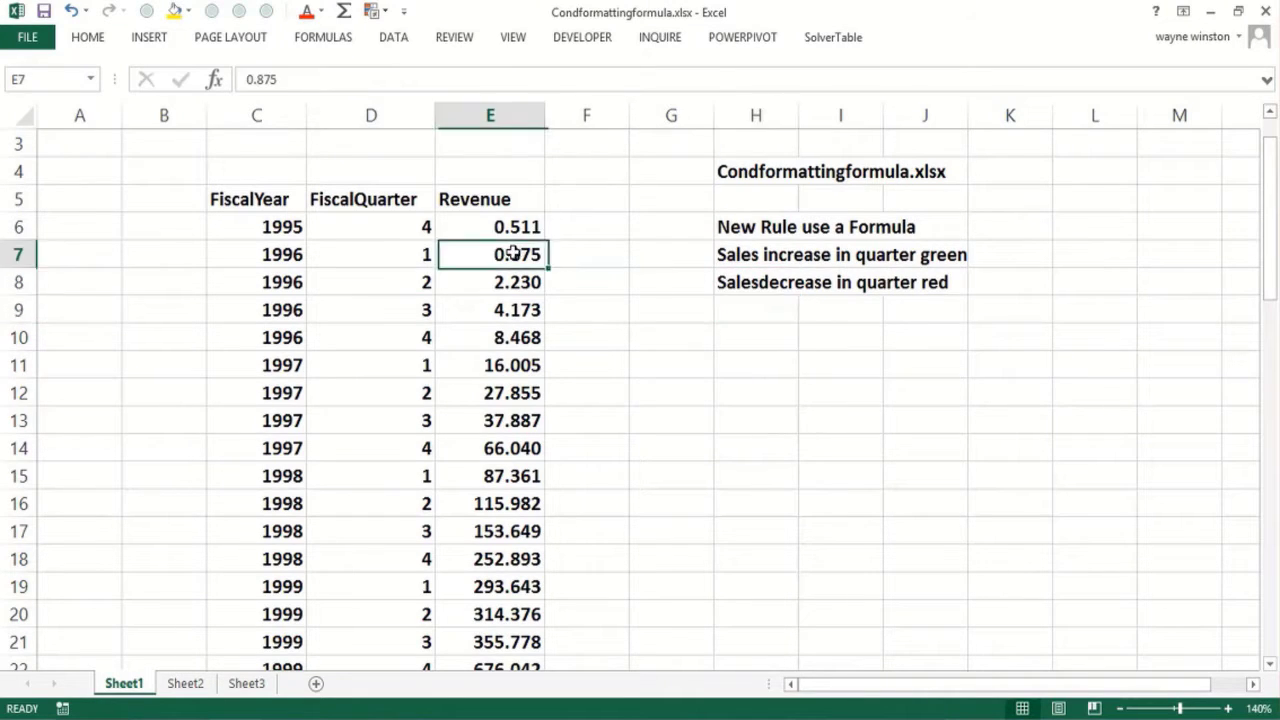
{"action": "left_click", "coordinate": [578, 247]}
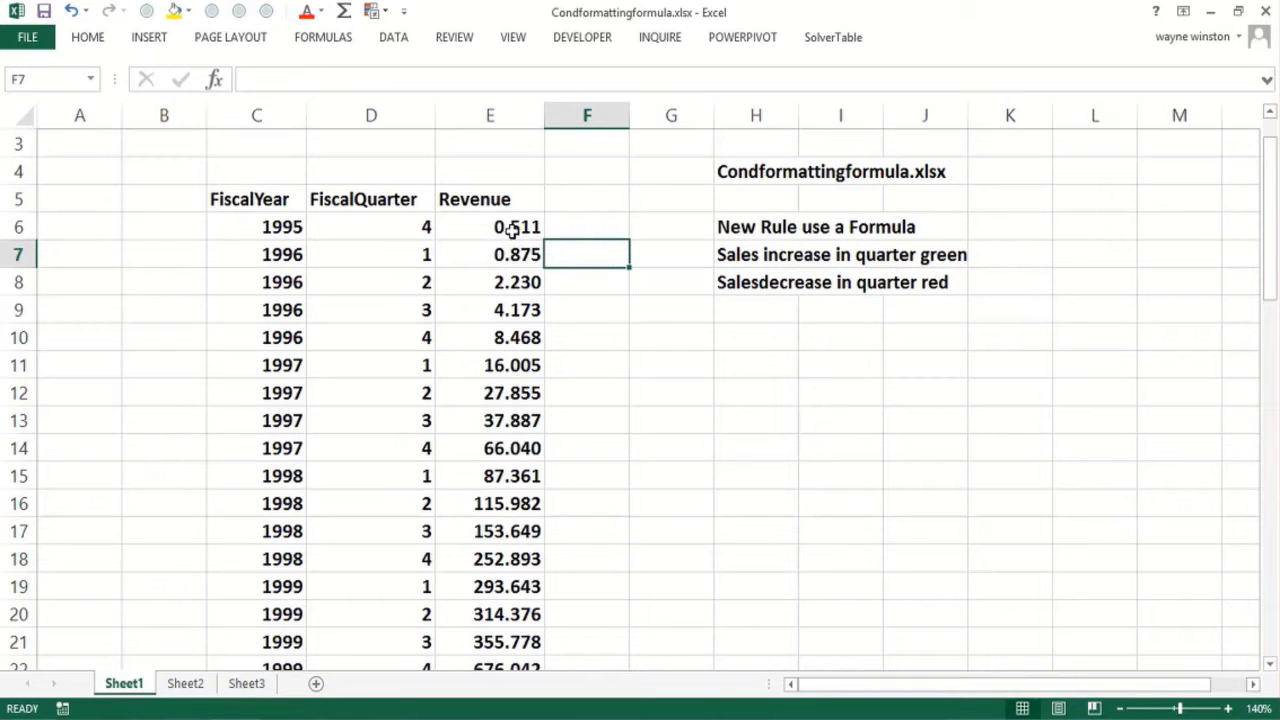
{"action": "left_click", "coordinate": [511, 231]}
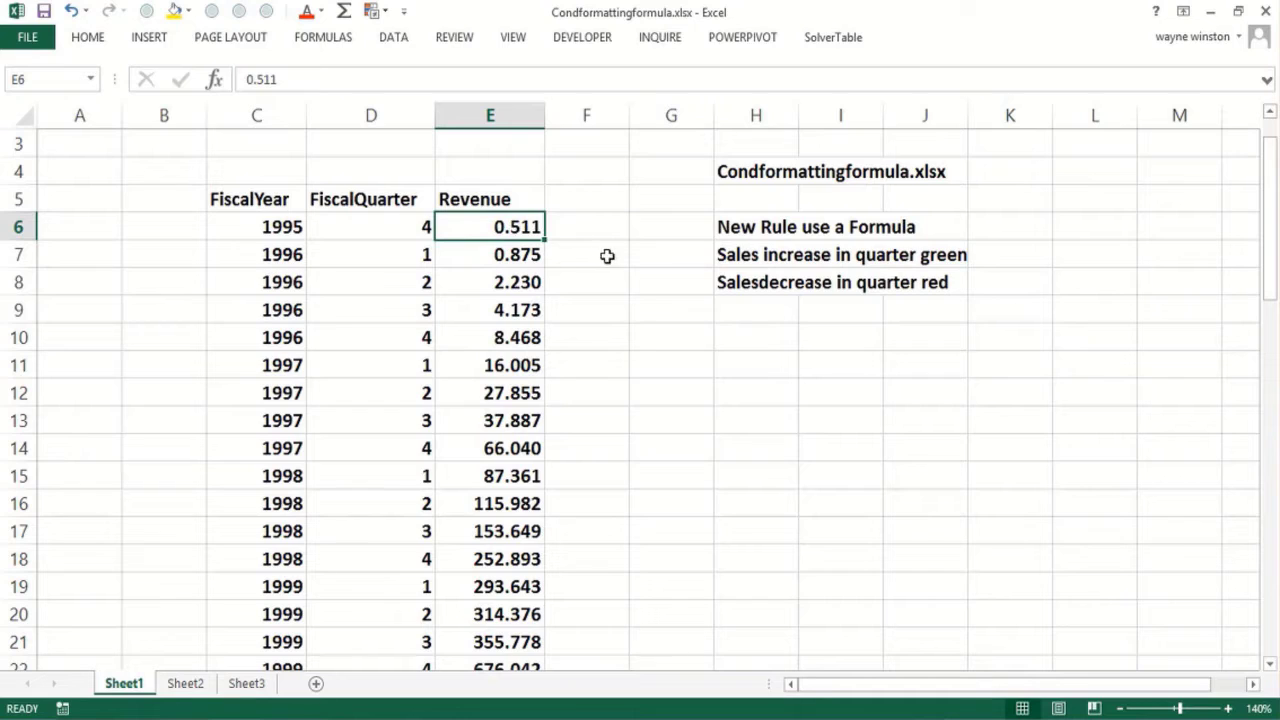
{"action": "left_click", "coordinate": [525, 256]}
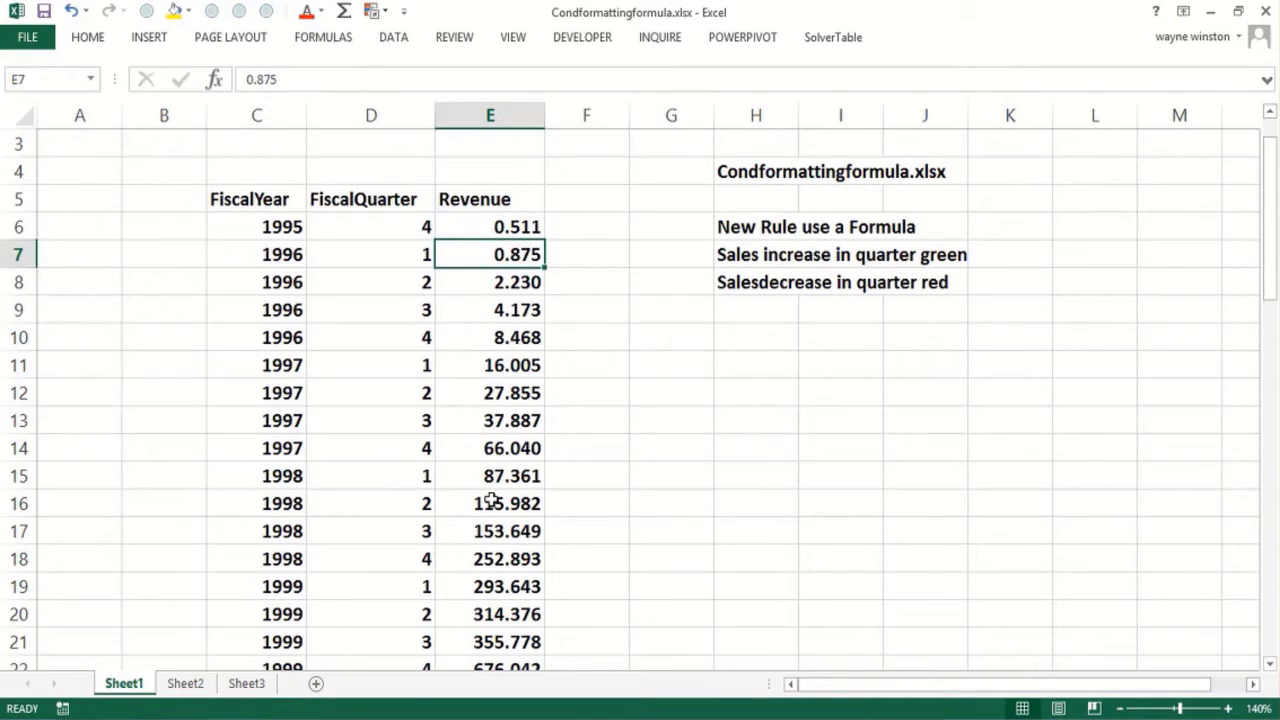
{"action": "key", "text": "Down"}
{"action": "key", "text": "Down"}
{"action": "key", "text": "Page_Down"}
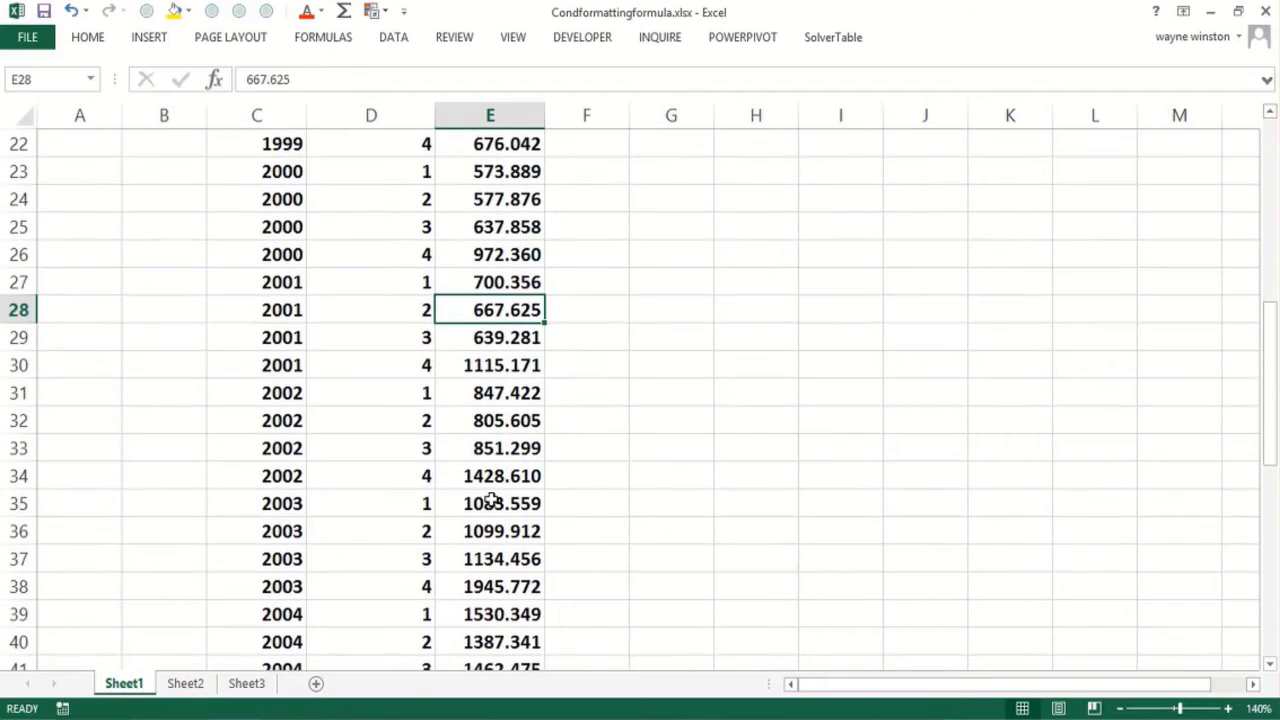
{"action": "left_click", "coordinate": [474, 614]}
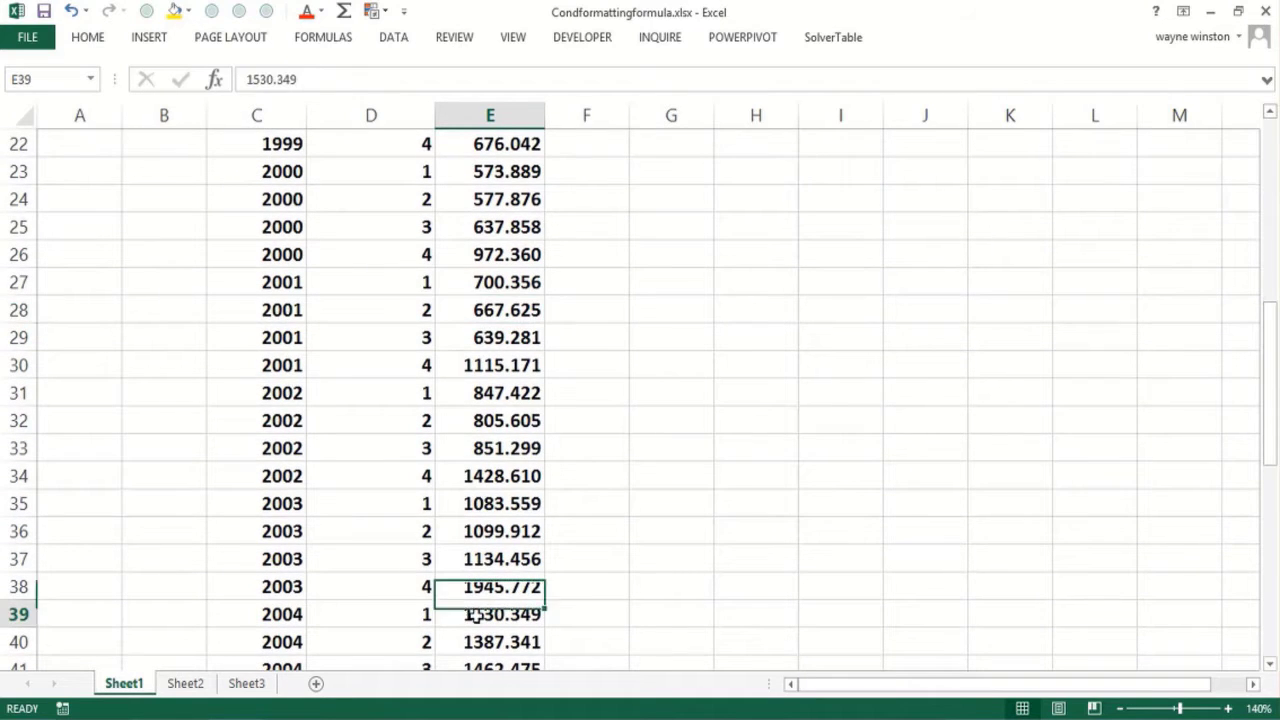
{"action": "key", "text": "Up"}
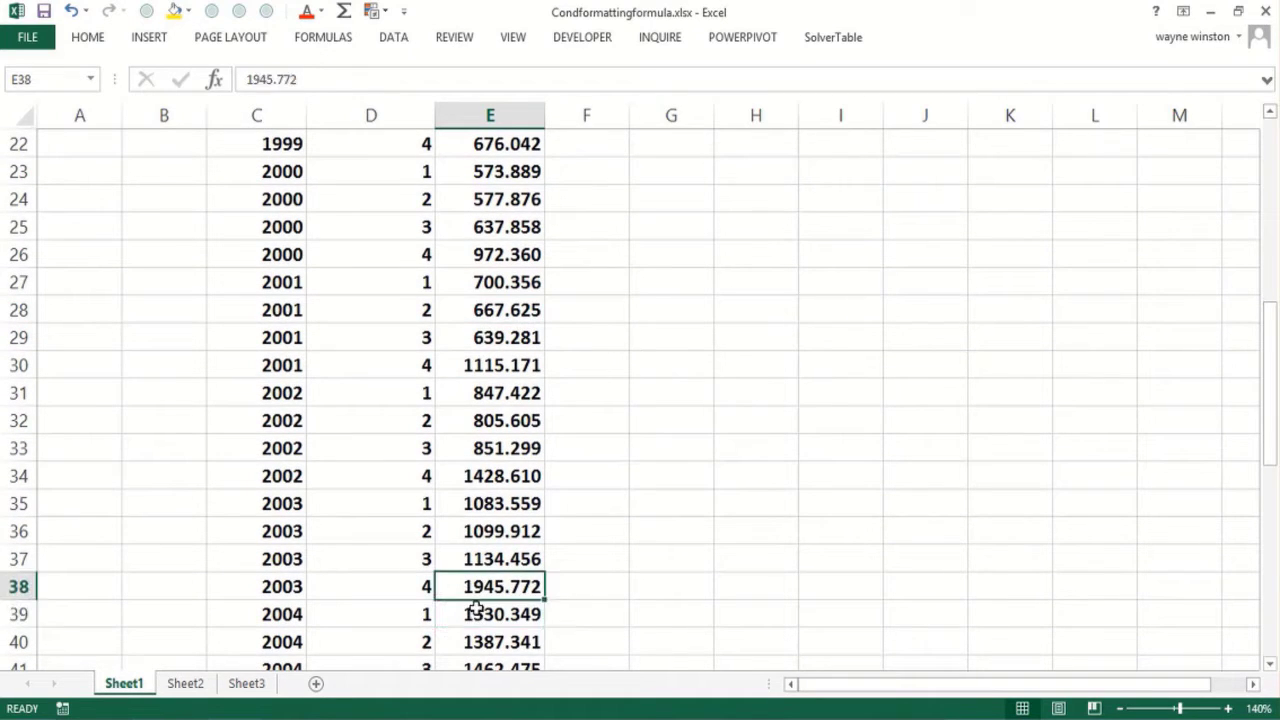
{"action": "key", "text": "Down"}
{"action": "key", "text": "Page_Up"}
{"action": "key", "text": "Page_Up"}
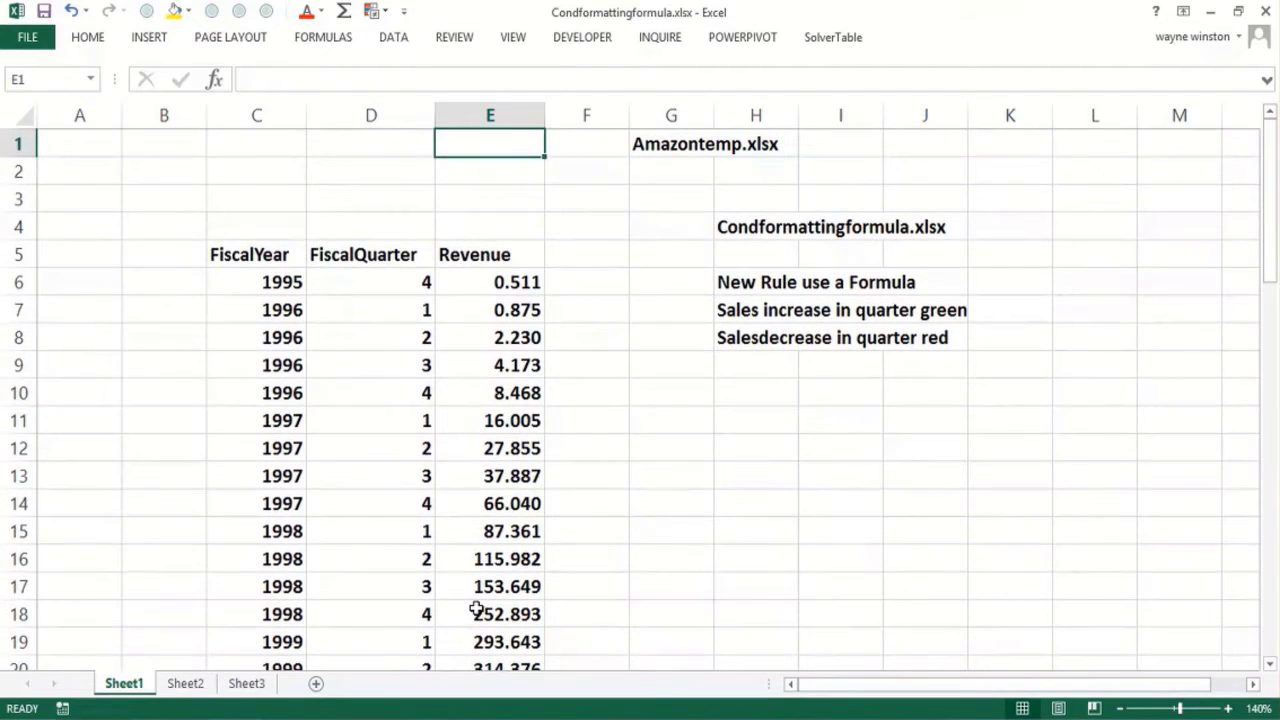
- Enter the note "Put in a formula for upper left hand corner of" in H9 and continue it with "selected range" in H10
{"action": "left_click", "coordinate": [751, 362]}
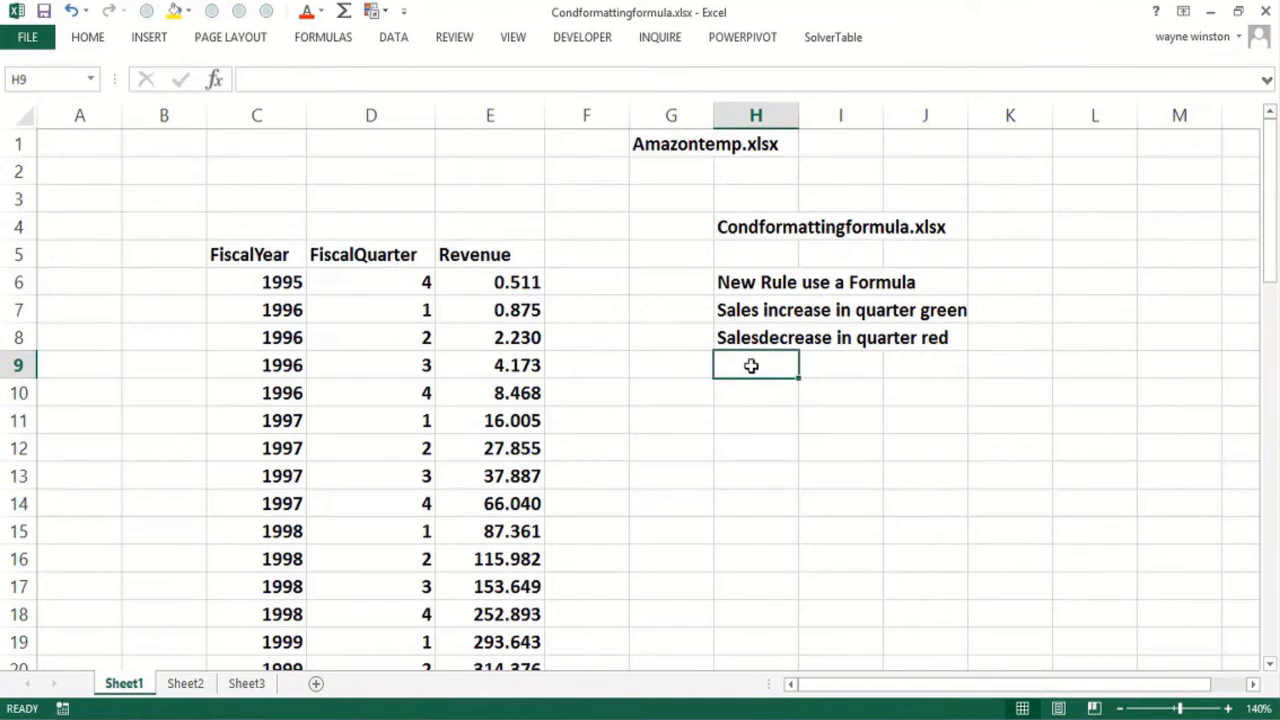
{"action": "type", "text": "Put "}
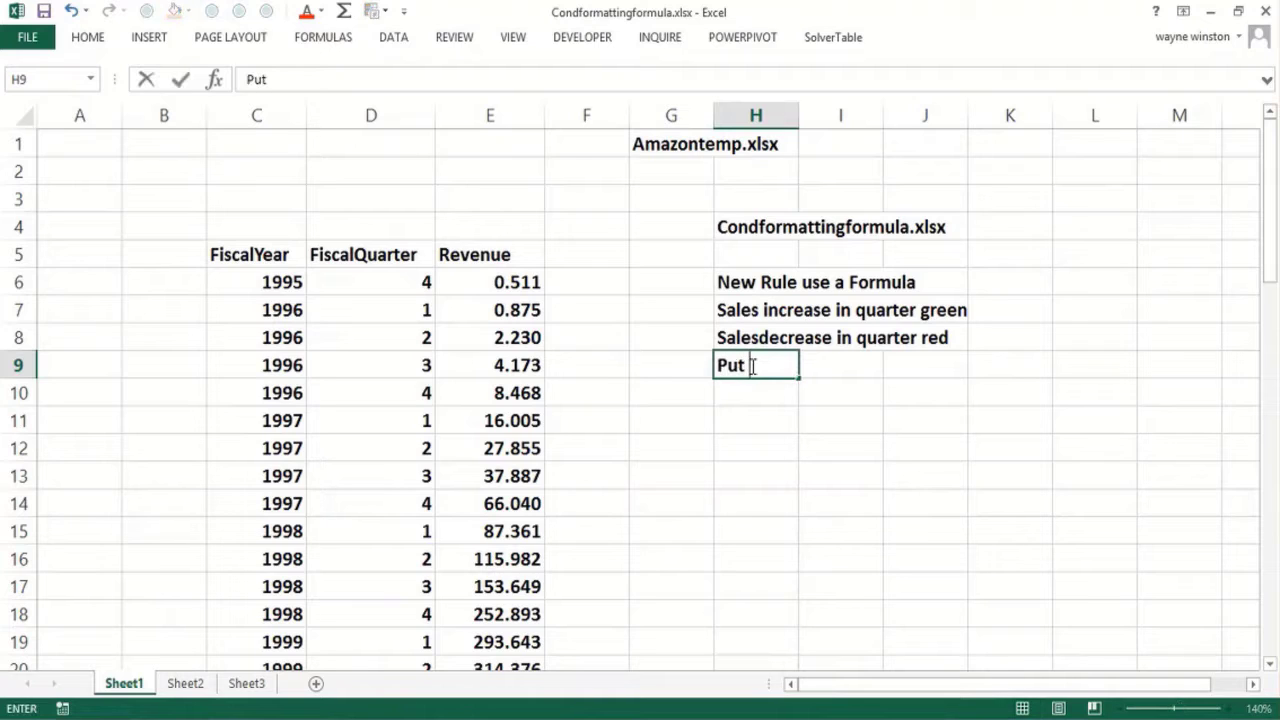
{"action": "type", "text": "in a formula "}
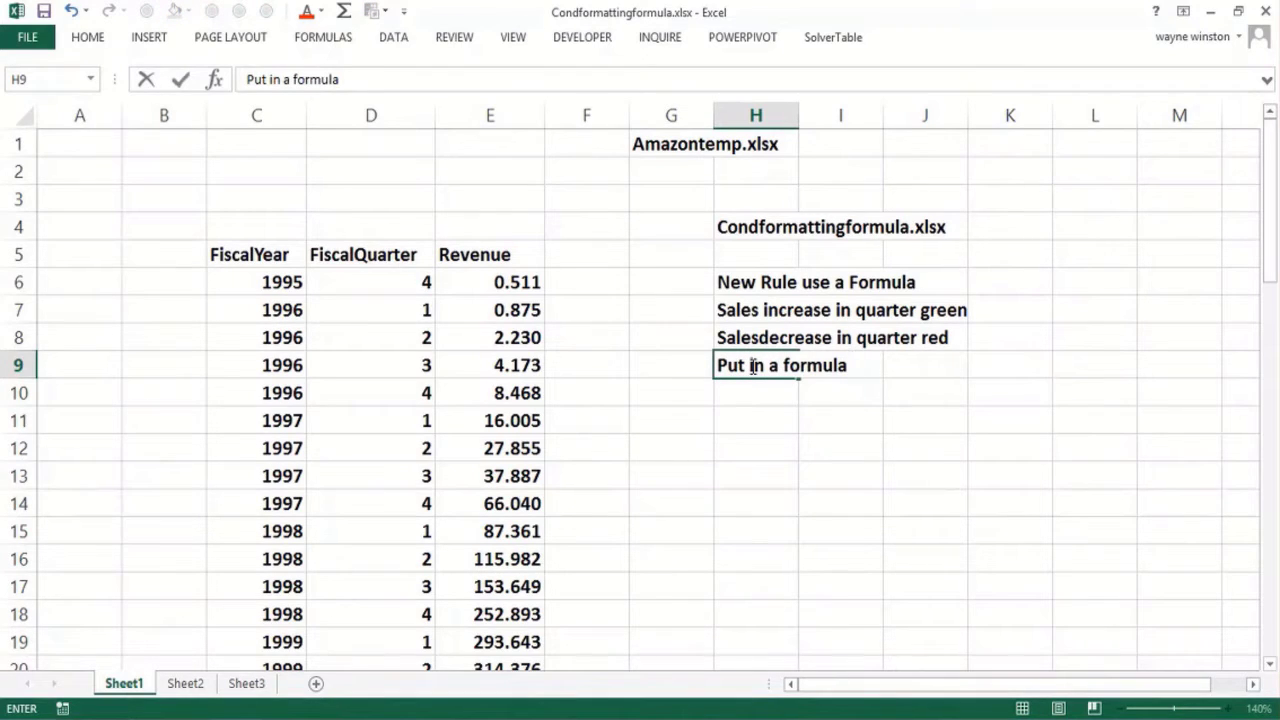
{"action": "type", "text": "for up"}
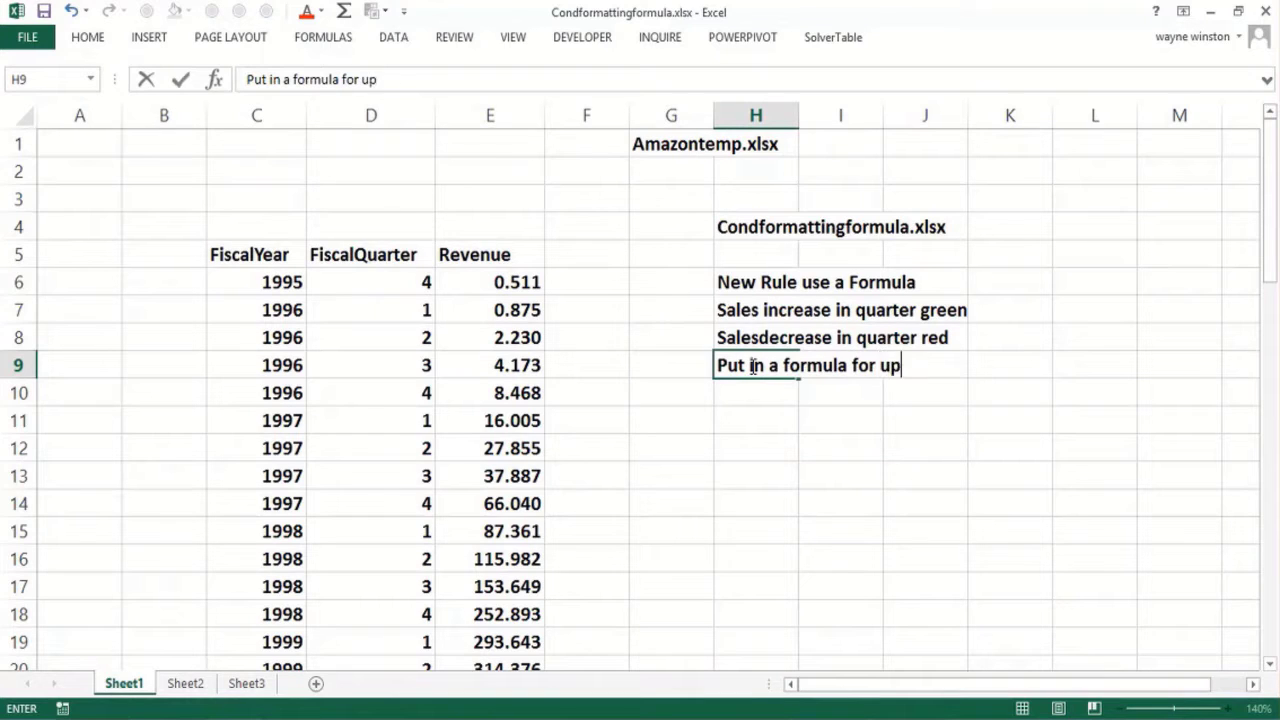
{"action": "type", "text": "per left hand corner of"}
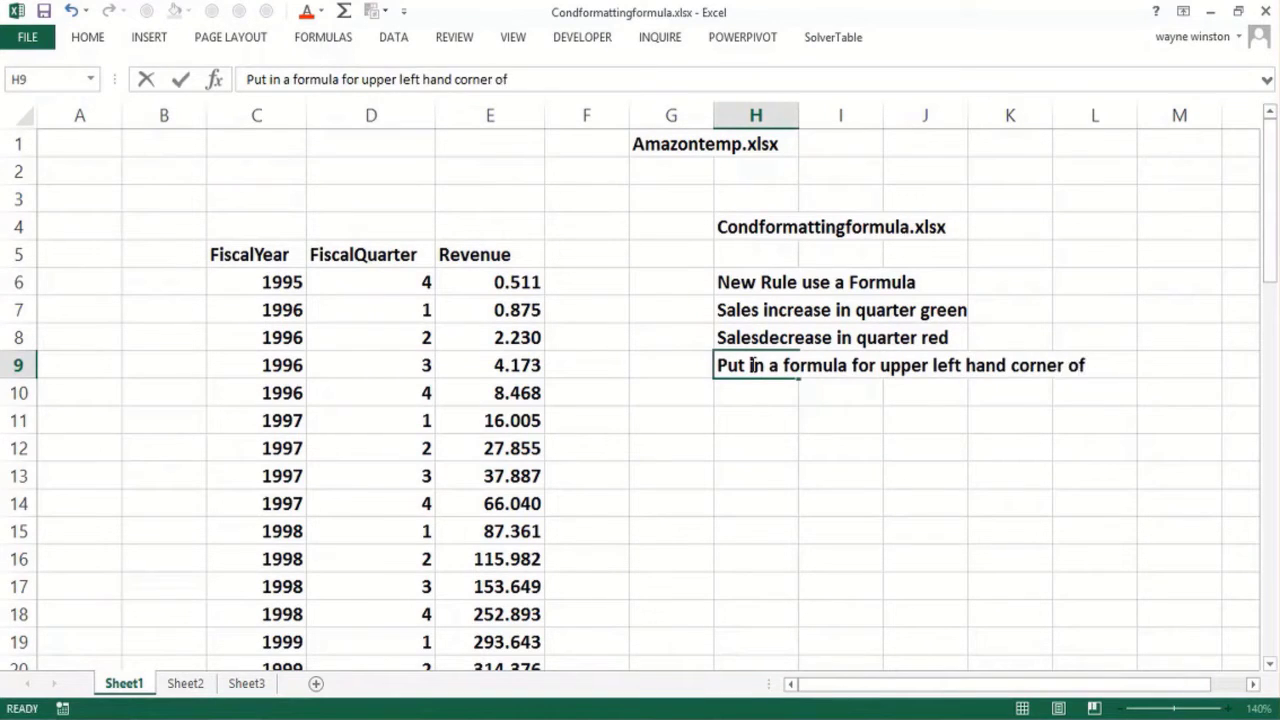
{"action": "key", "text": "Return"}
{"action": "type", "text": "selected range"}
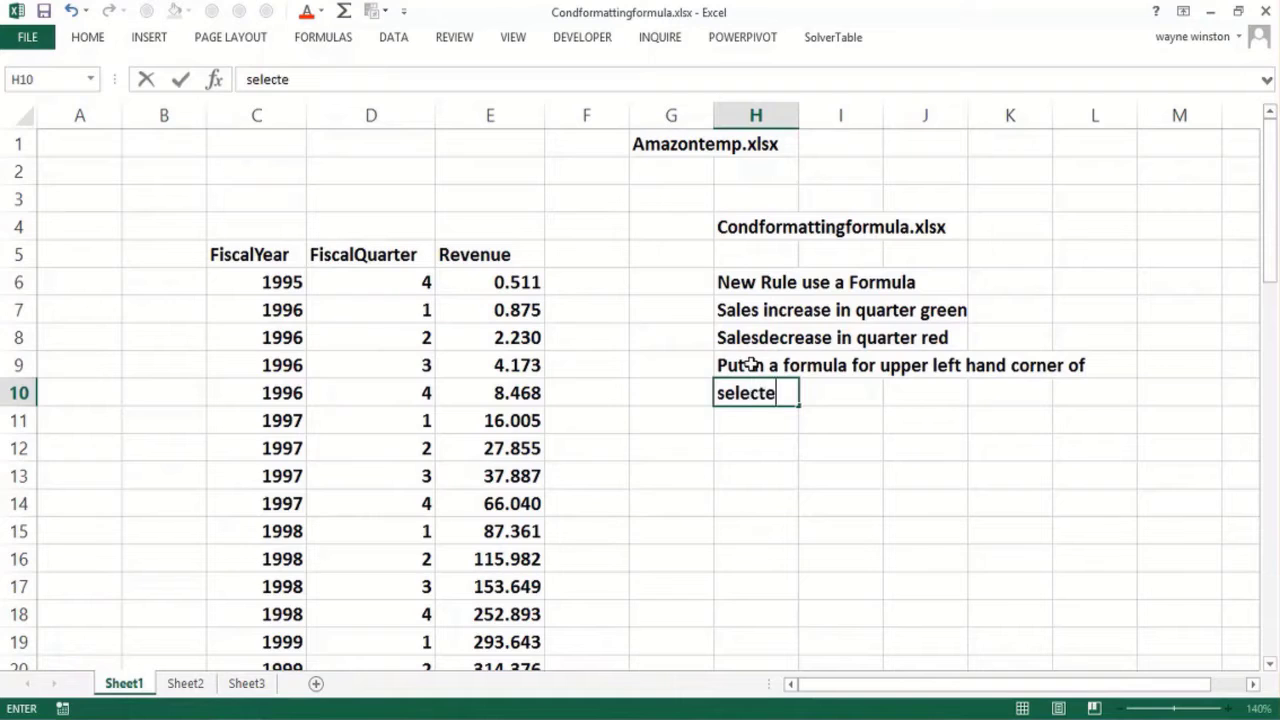
{"action": "key", "text": "ctrl+Return"}
{"action": "key", "text": "Return"}
- Enter the note "Formula copies like a normal formula" in cell H11
{"action": "type", "text": "when f"}
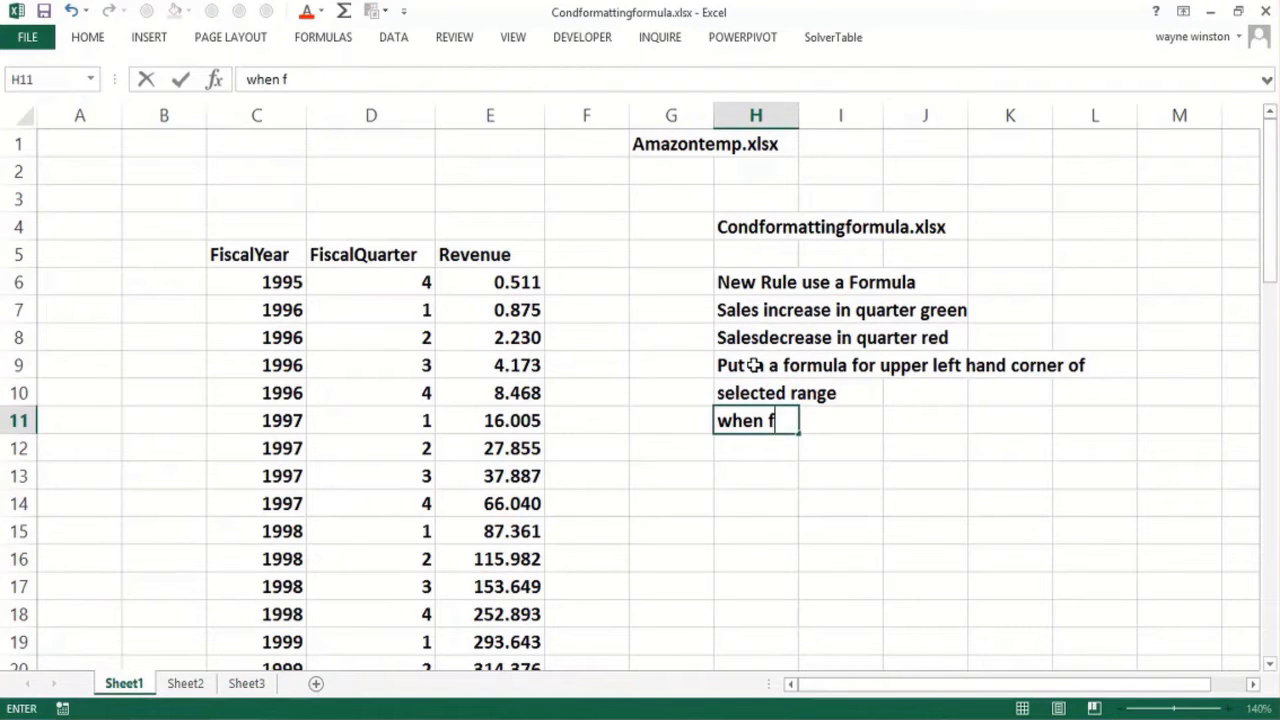
{"action": "key", "text": "BackSpace"}
{"action": "key", "text": "BackSpace"}
{"action": "key", "text": "BackSpace"}
{"action": "key", "text": "BackSpace"}
{"action": "type", "text": "F"}
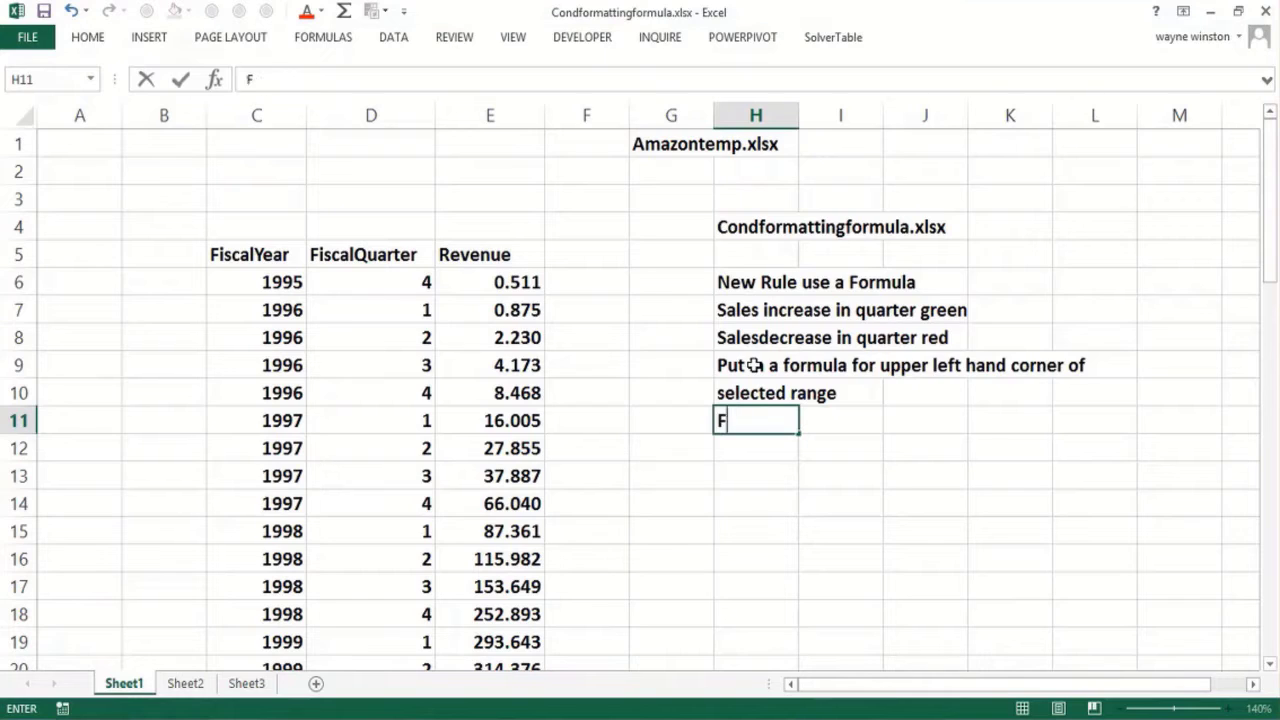
{"action": "type", "text": "ormula copies l"}
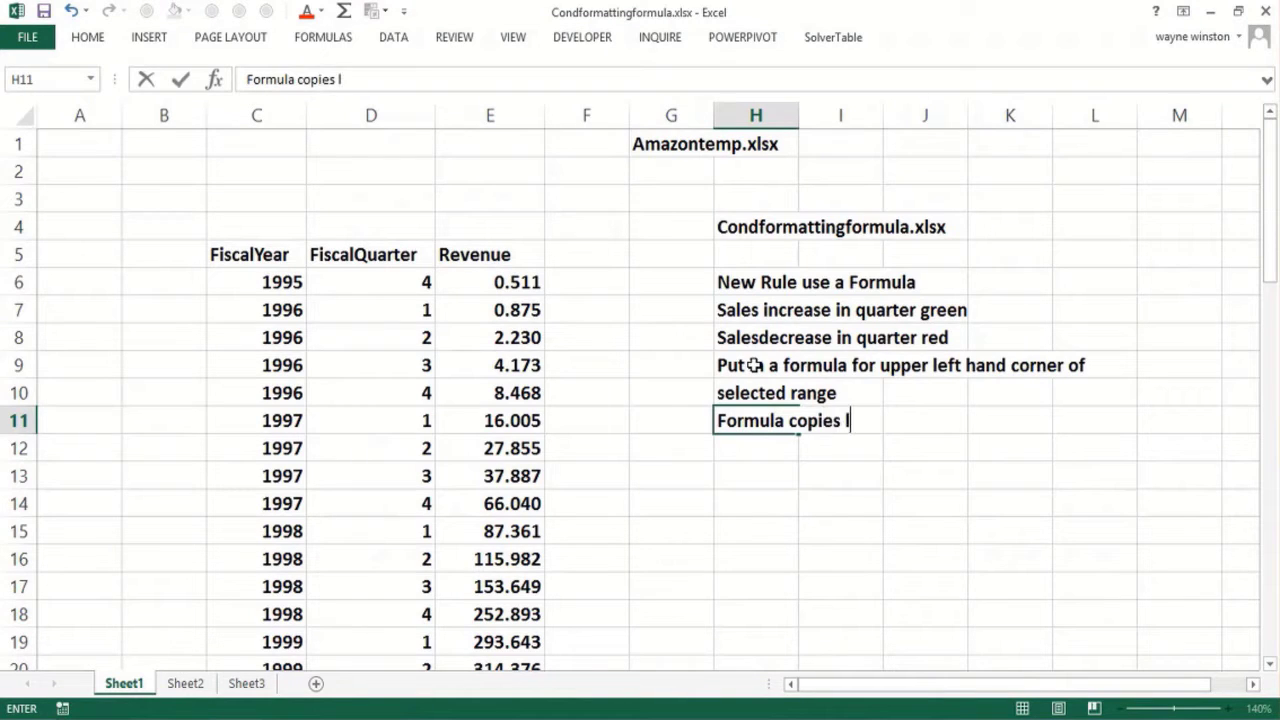
{"action": "type", "text": "ike a normal fpor"}
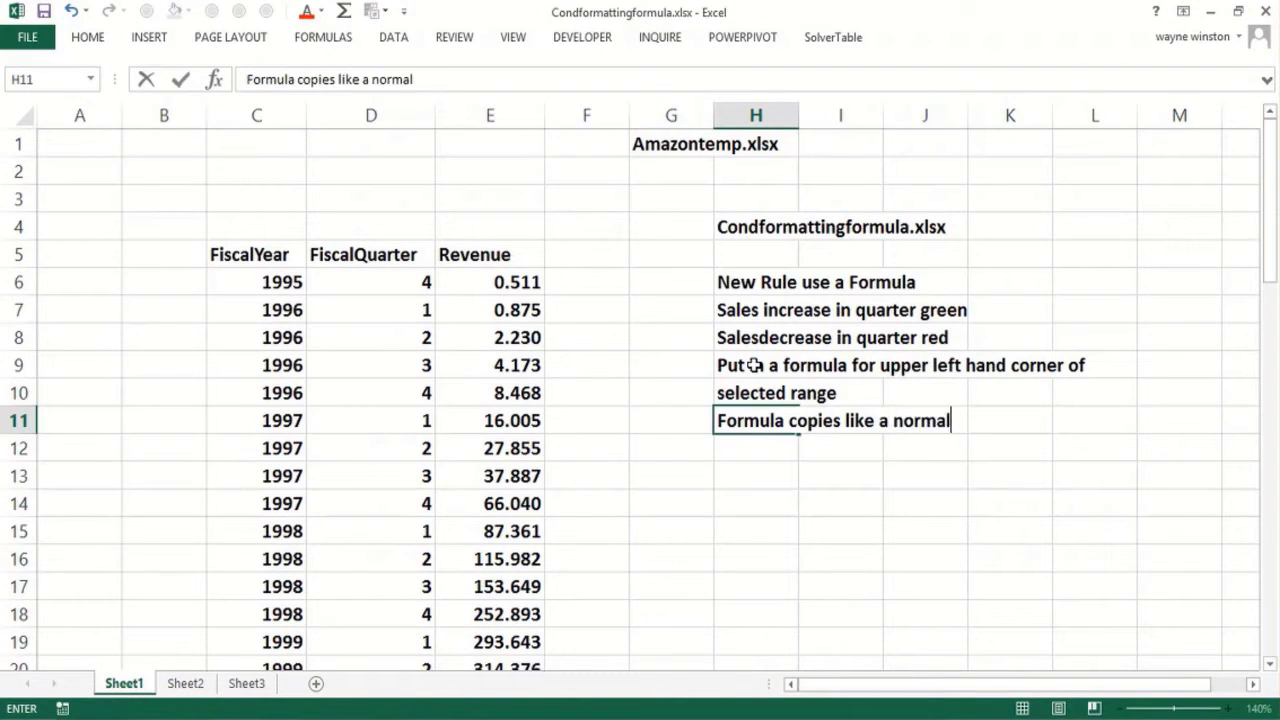
{"action": "key", "text": "BackSpace"}
{"action": "key", "text": "BackSpace"}
{"action": "key", "text": "BackSpace"}
{"action": "type", "text": "ormula"}
{"action": "key", "text": "Return"}
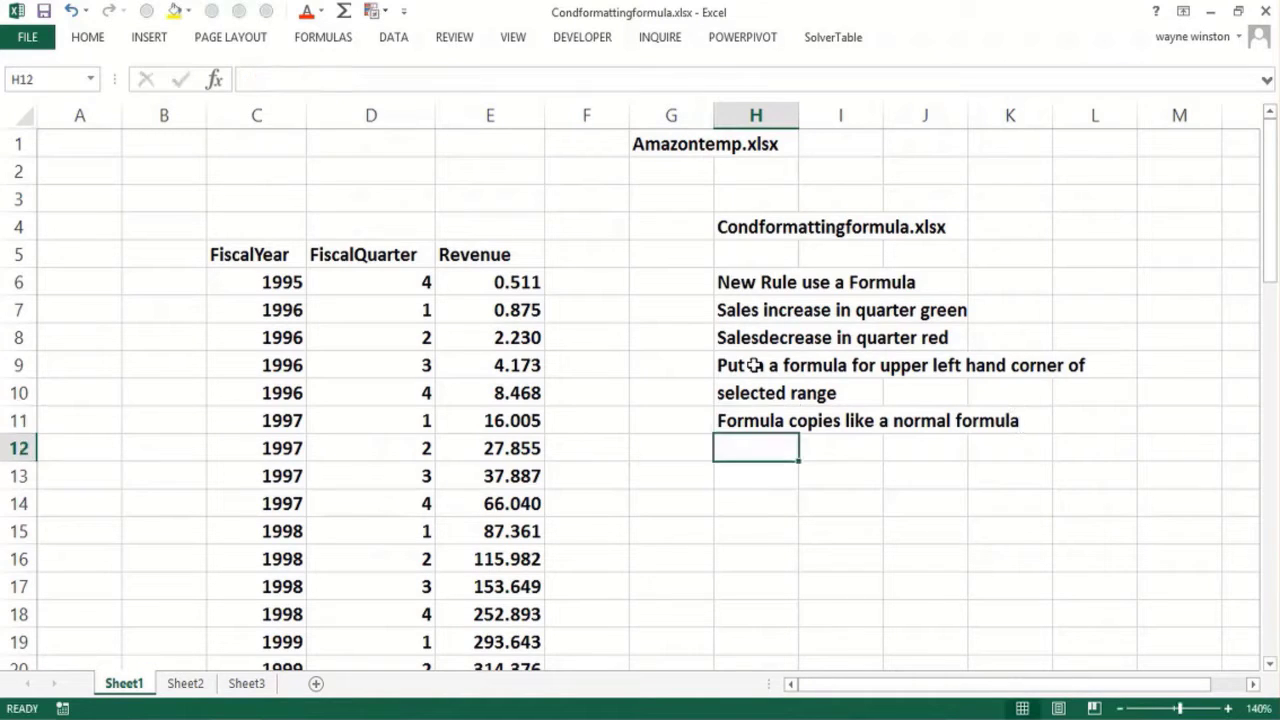
- Enter the note "whenever copied formula is true in the" in cell H12
{"action": "type", "text": "whene"}
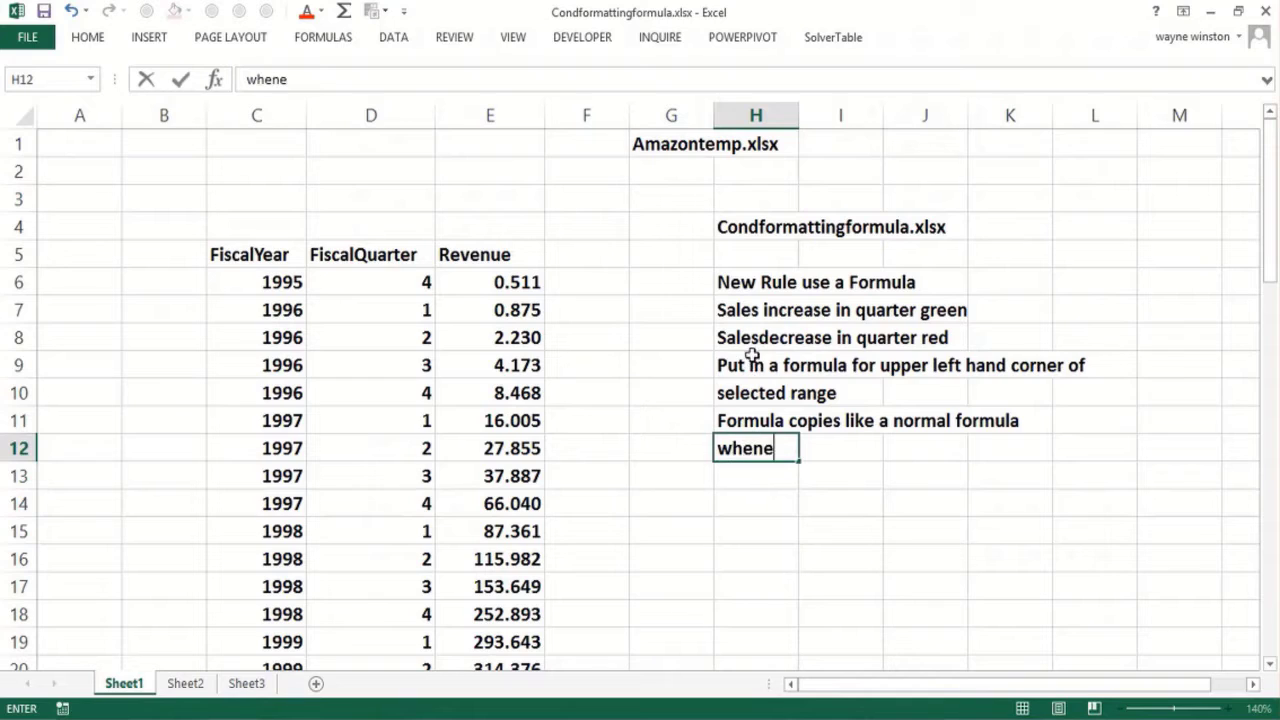
{"action": "type", "text": "ver formu"}
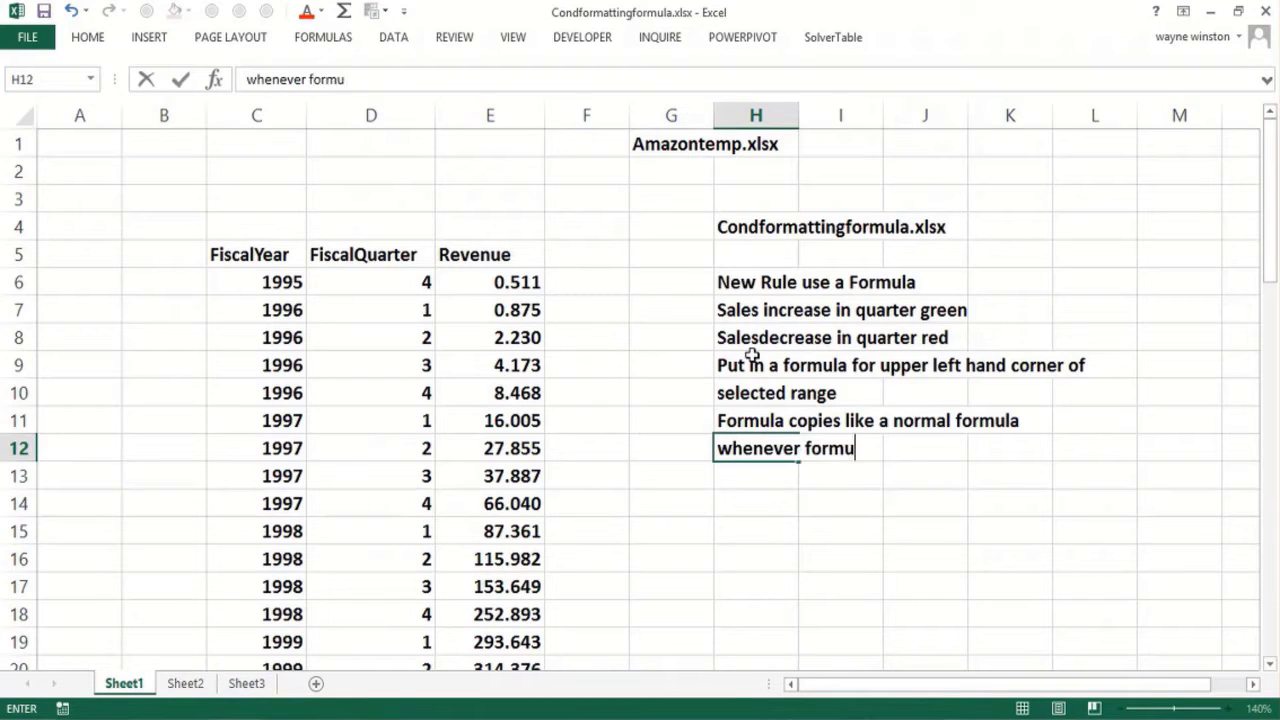
{"action": "type", "text": "la is true in "}
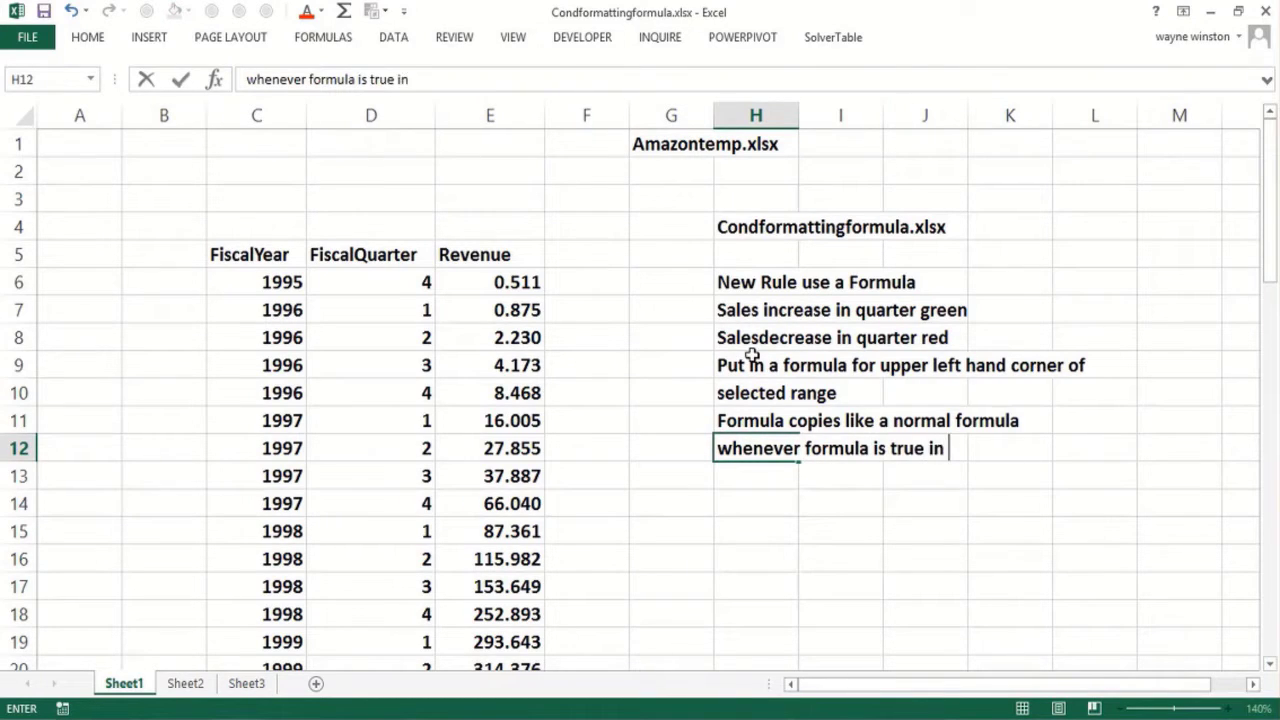
{"action": "type", "text": "the"}
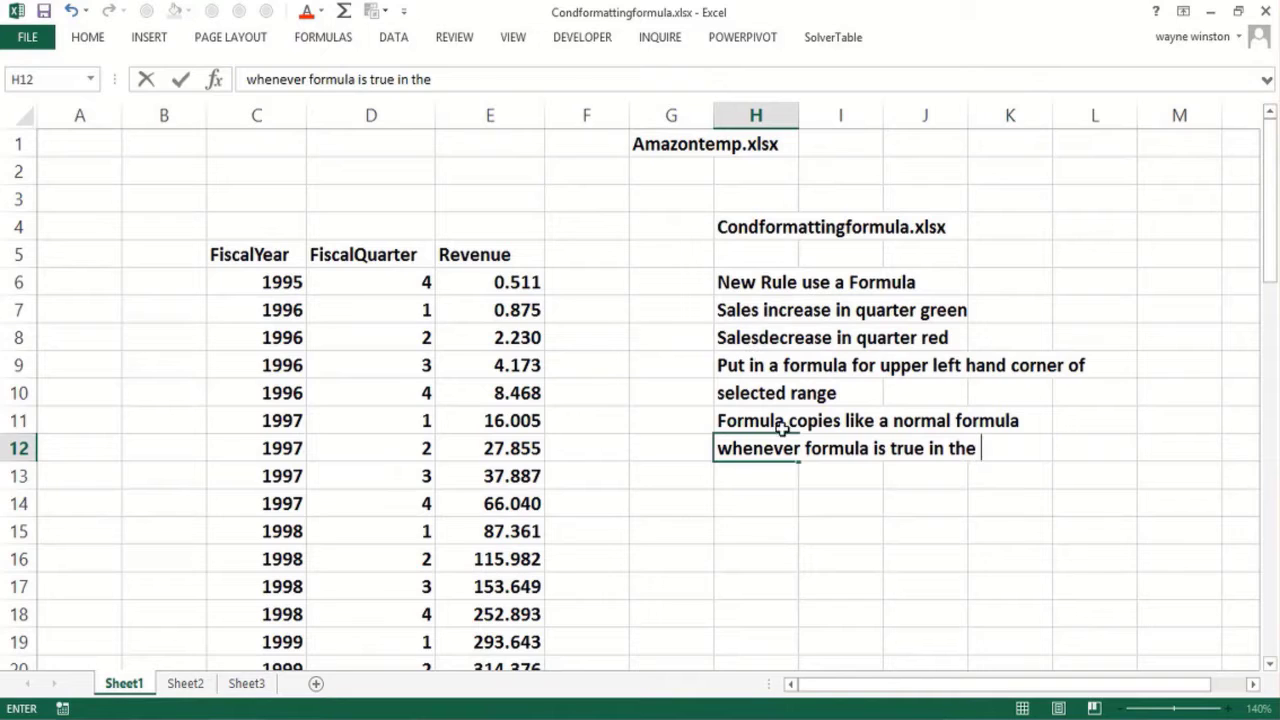
{"action": "left_click", "coordinate": [778, 450]}
{"action": "type", "text": "copied"}
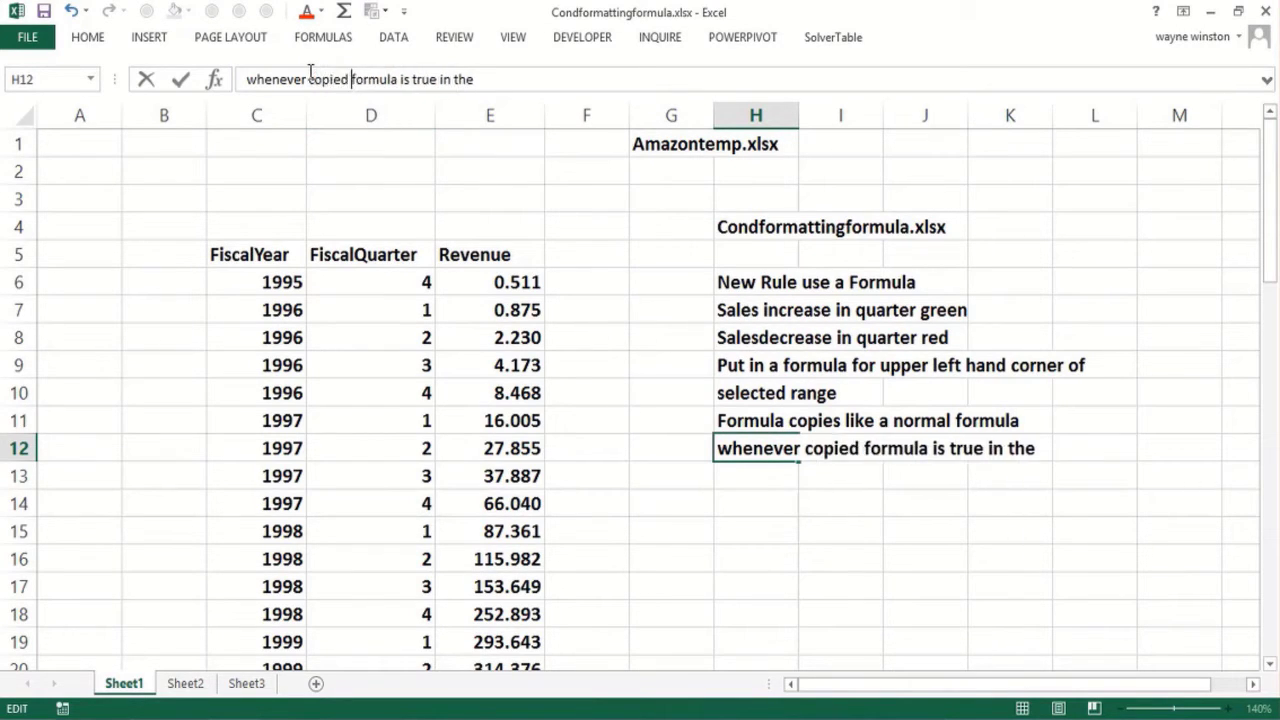
{"action": "key", "text": "Return"}
- Continue the note with "selected range then the selected format" in H13 and "goes in the cell" in H14
{"action": "type", "text": "selected range"}
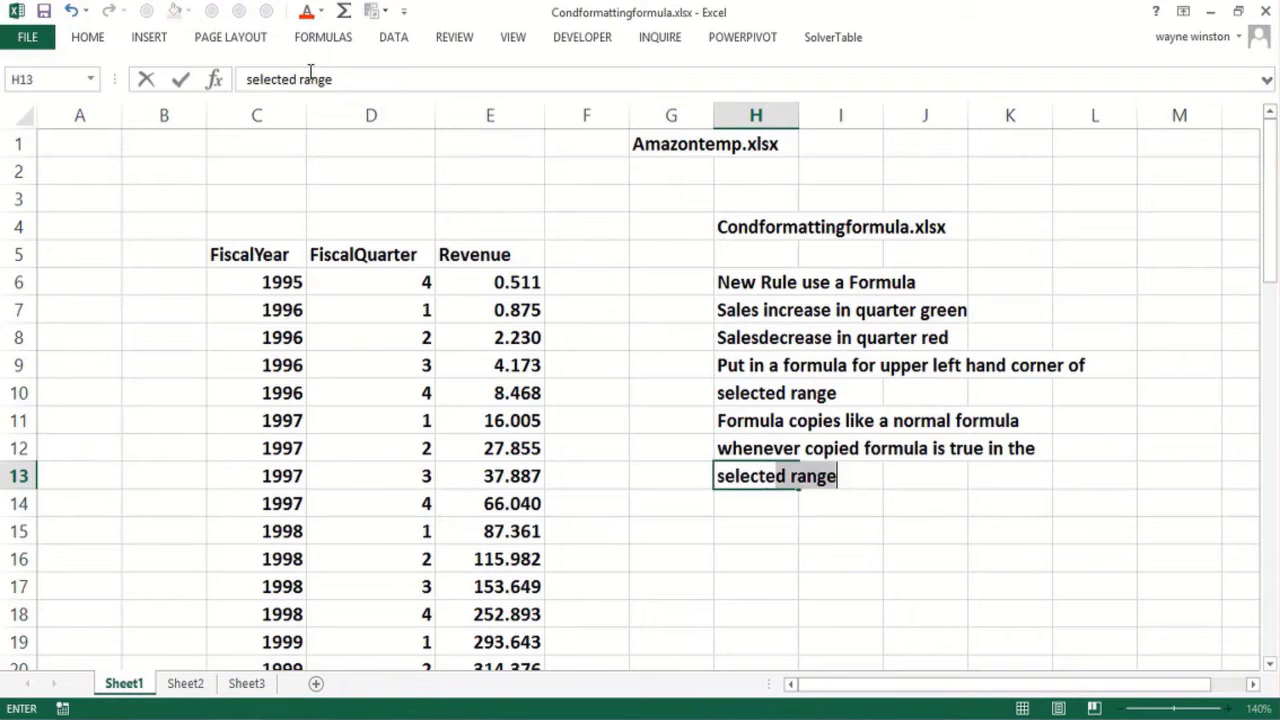
{"action": "type", "text": " then "}
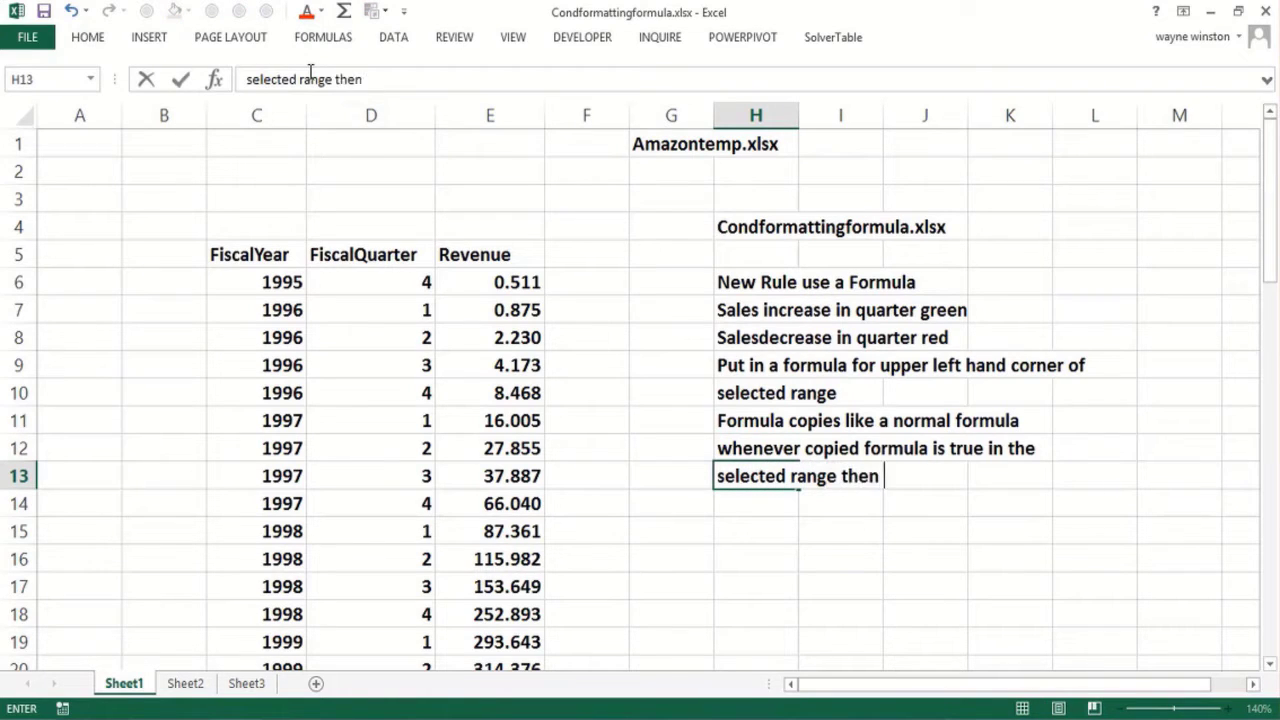
{"action": "type", "text": "the selected "}
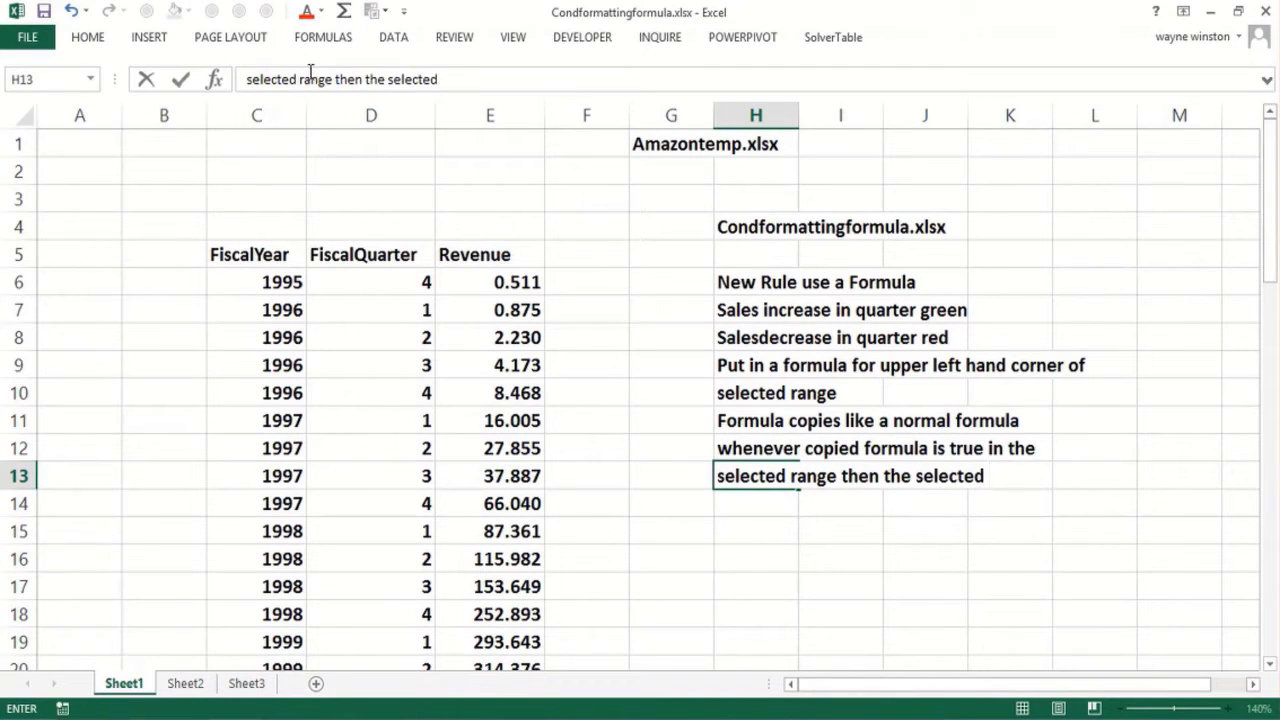
{"action": "type", "text": "format"}
{"action": "key", "text": "Return"}
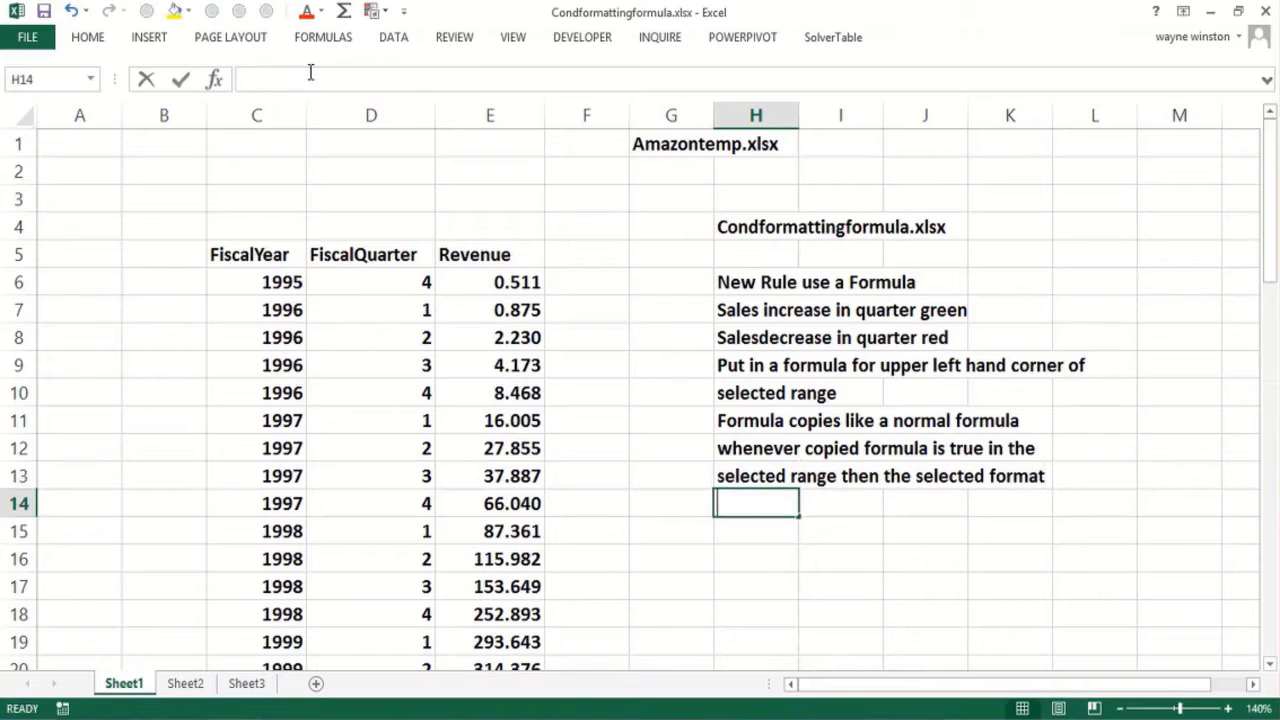
{"action": "type", "text": "goes in the cell"}
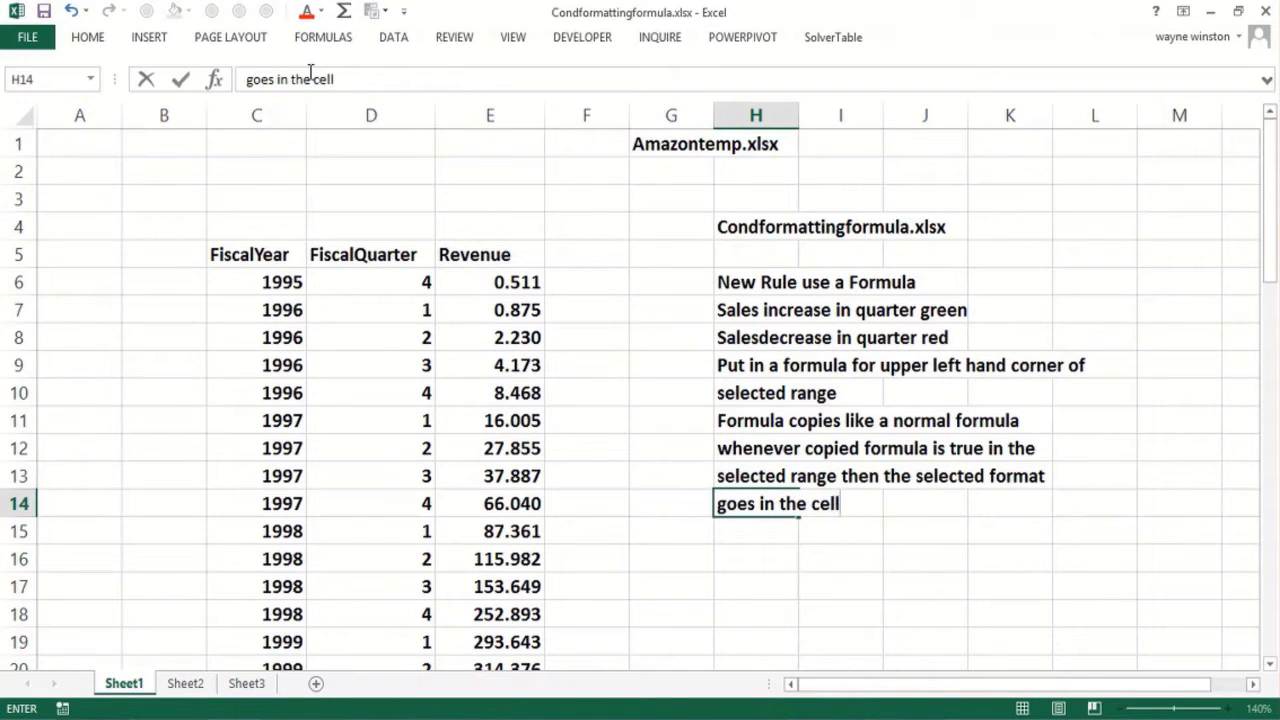
{"action": "key", "text": "Return"}
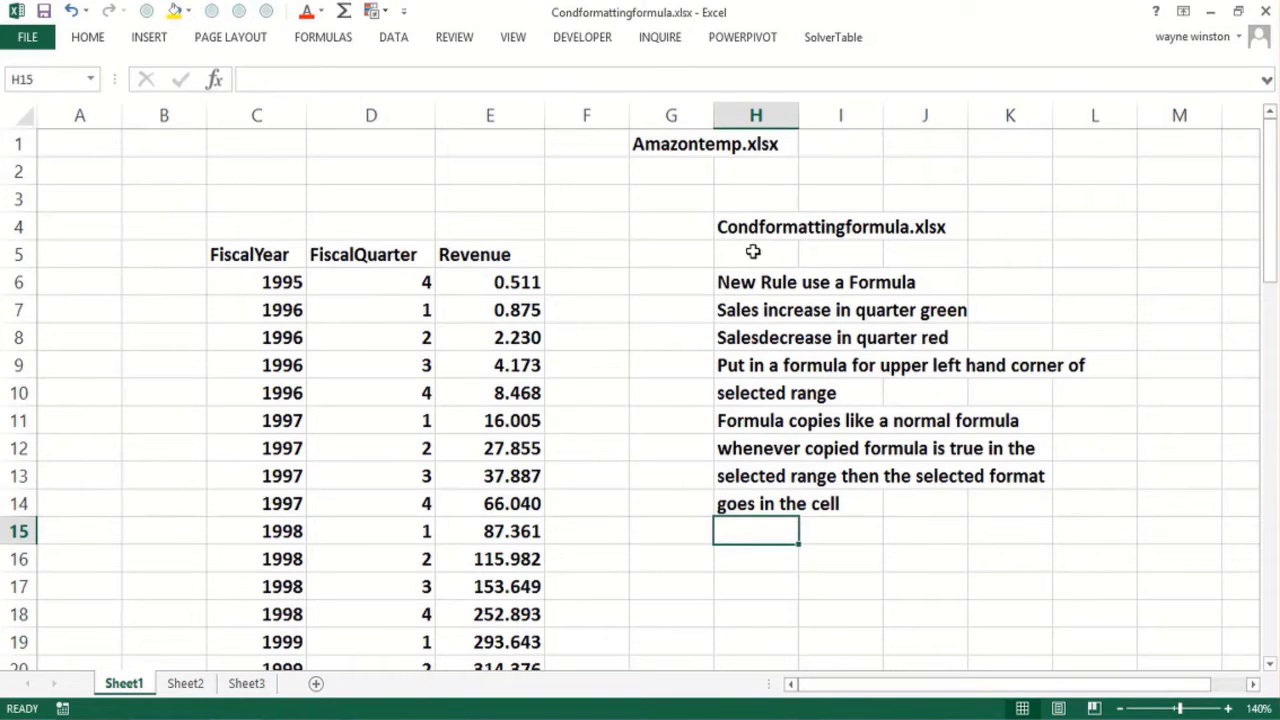
- Check how far the Revenue data extends down from cell E7
{"action": "left_click", "coordinate": [503, 308]}
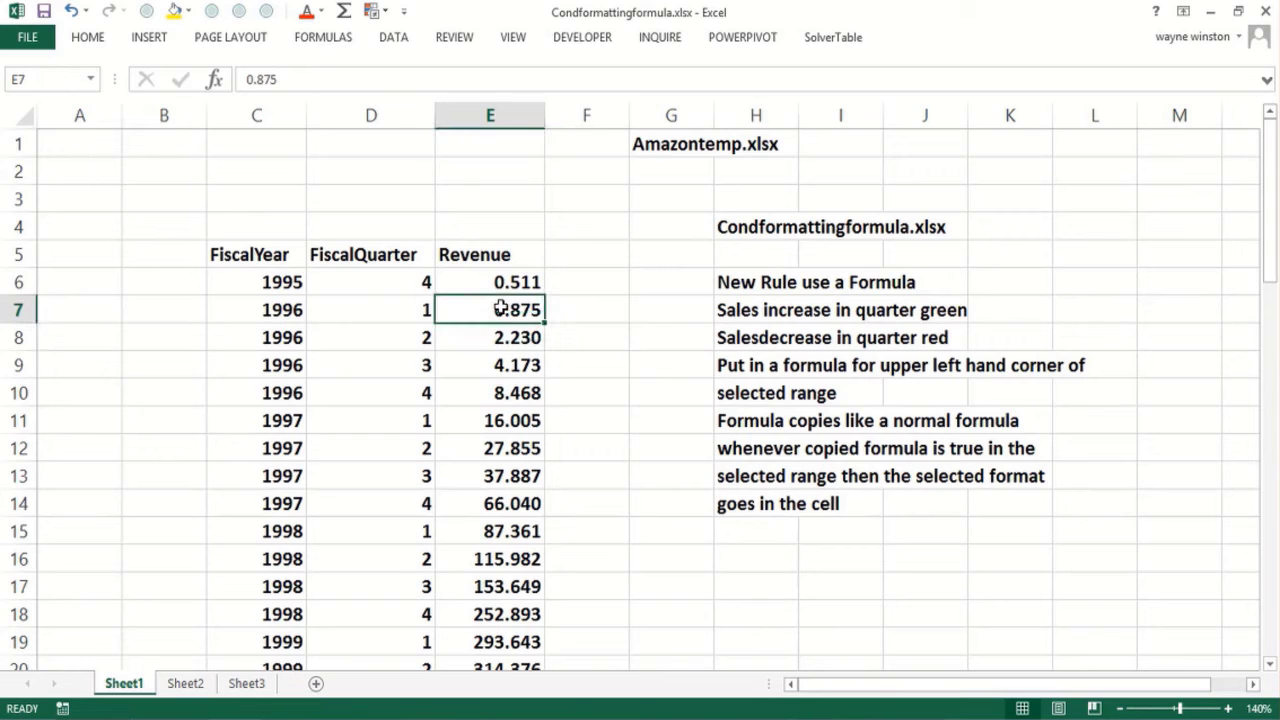
{"action": "key", "text": "ctrl+shift+Down"}
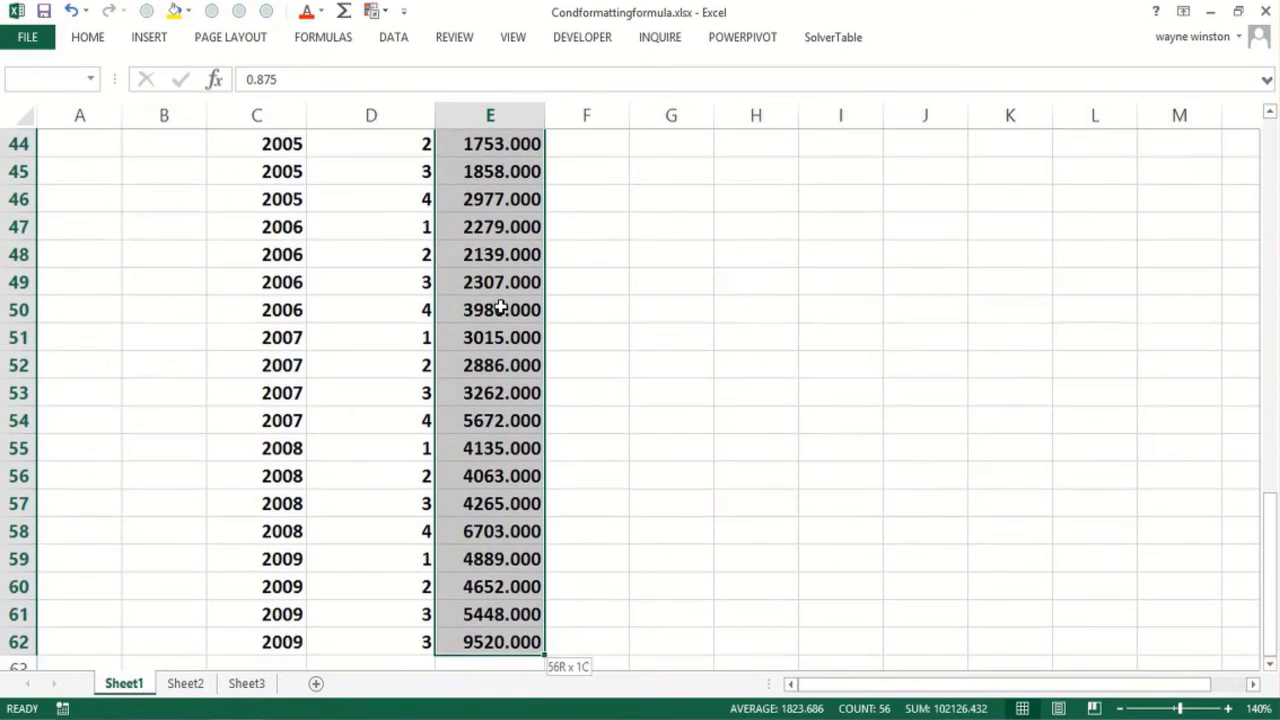
{"action": "key", "text": "ctrl+shift+Up"}
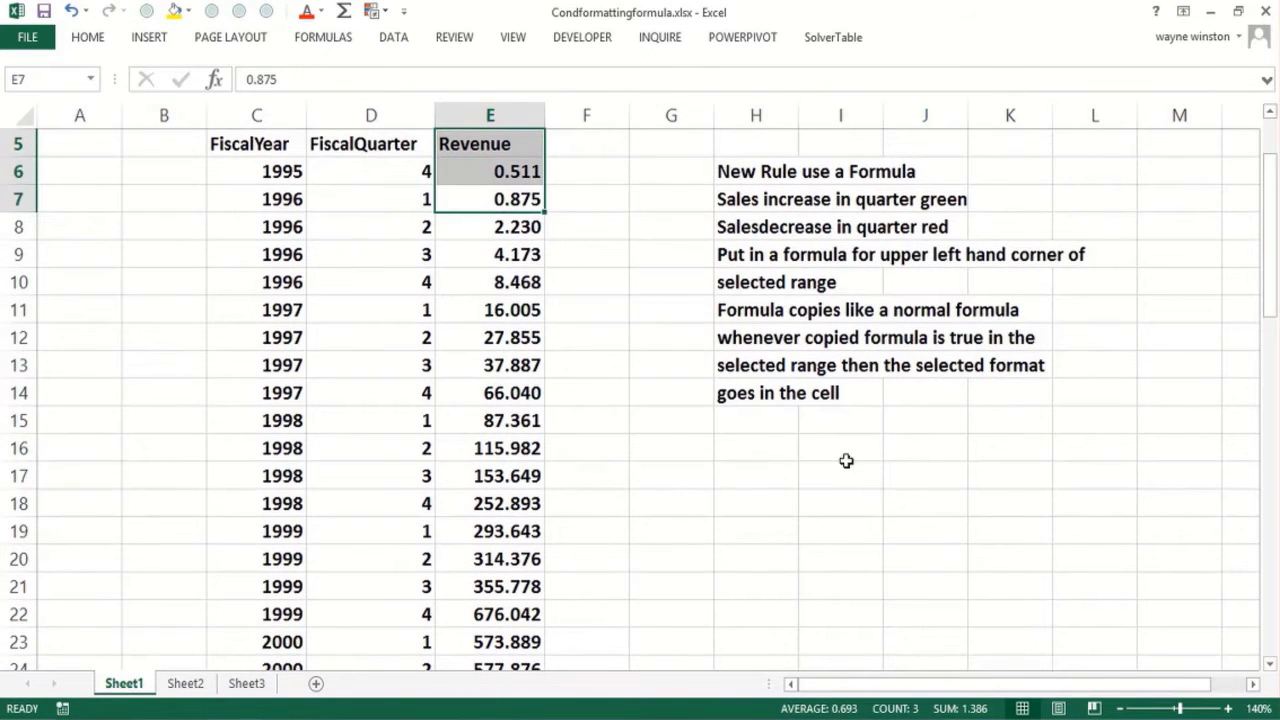
- Enter the note "Select E7:E62" in cell H2, above the other notes
{"action": "left_click", "coordinate": [737, 412]}
{"action": "key", "text": "Up"}
{"action": "key", "text": "Up"}
{"action": "key", "text": "Up"}
{"action": "key", "text": "Up"}
{"action": "key", "text": "Up"}
{"action": "key", "text": "Up"}
{"action": "key", "text": "Up"}
{"action": "key", "text": "Up"}
{"action": "key", "text": "Up"}
{"action": "key", "text": "Up"}
{"action": "key", "text": "Up"}
{"action": "key", "text": "Up"}
{"action": "key", "text": "Up"}
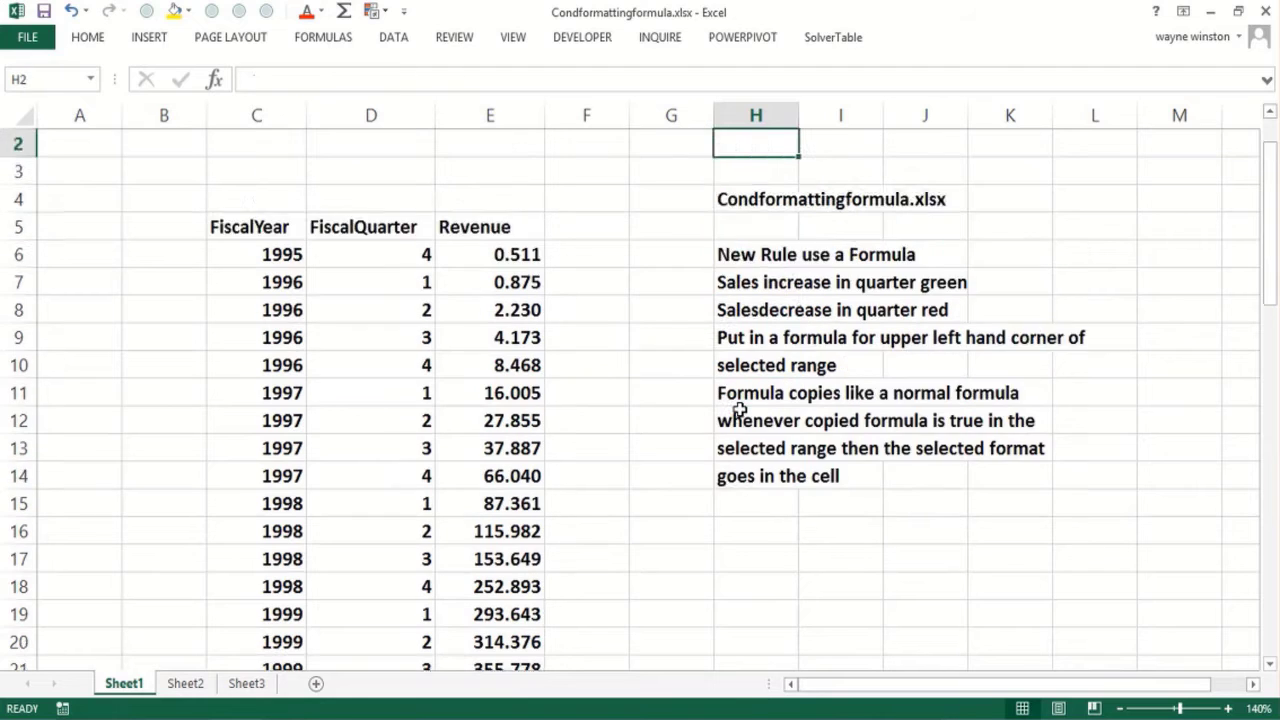
{"action": "key", "text": "Down"}
{"action": "key", "text": "Up"}
{"action": "type", "text": "Se"}
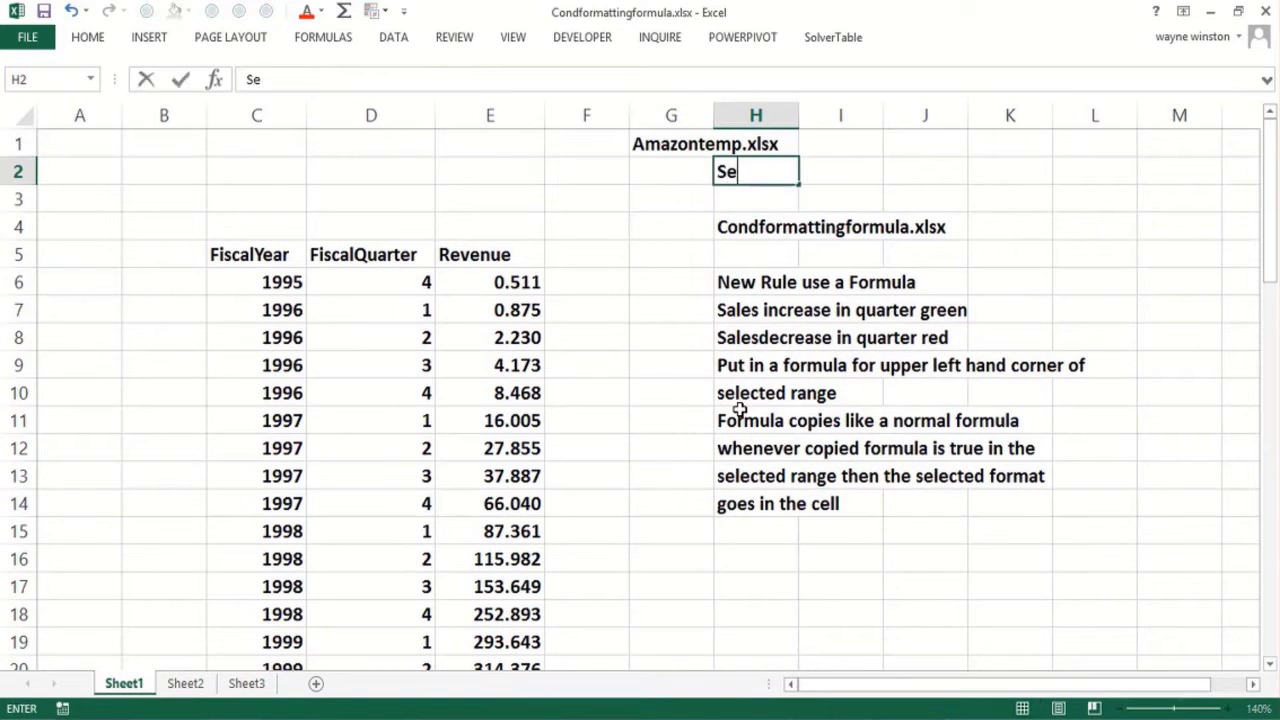
{"action": "type", "text": "lect E7"}
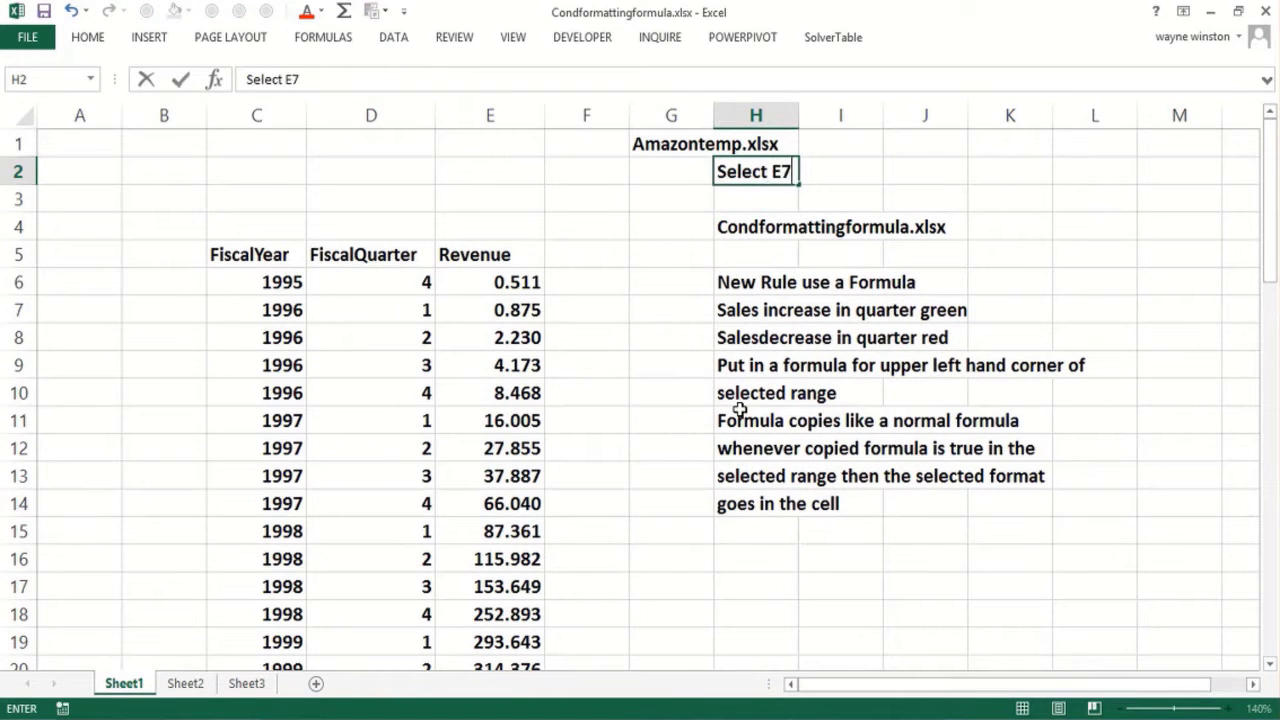
{"action": "type", "text": ":E62"}
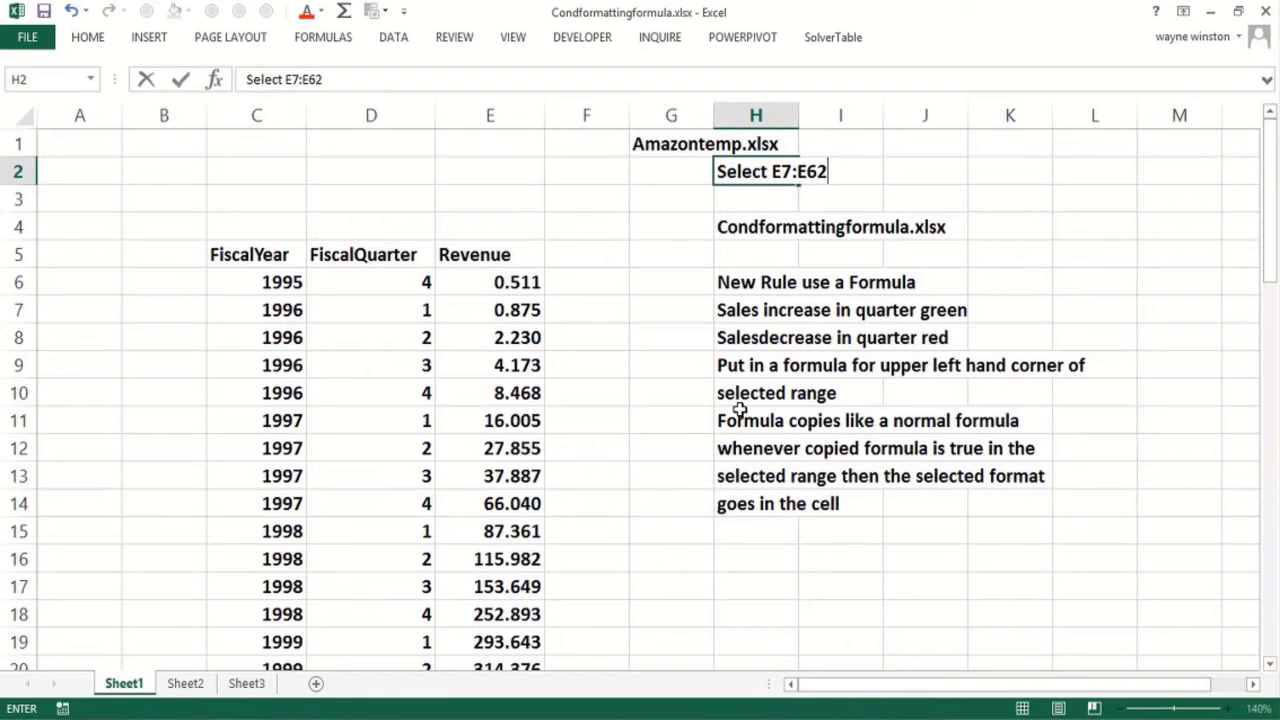
{"action": "key", "text": "Return"}
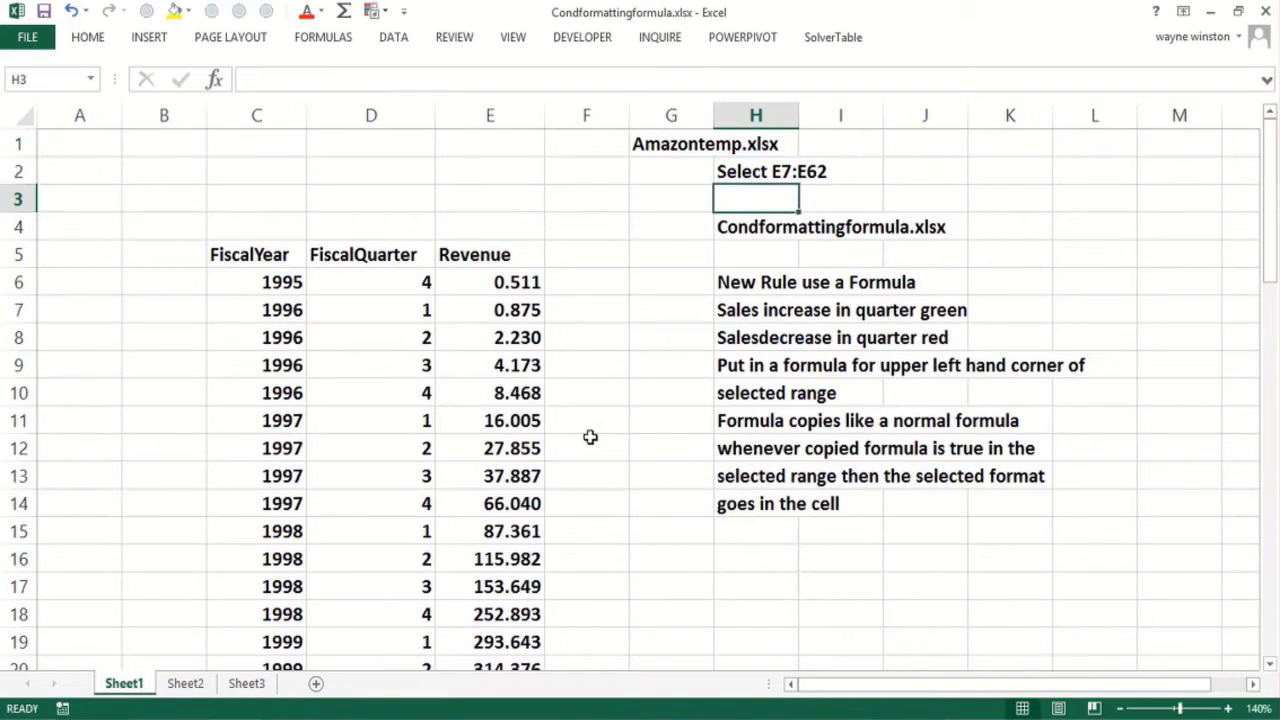
- Enter the sales-increase condition =E7>=E6 as plain text in cell J2
{"action": "left_click", "coordinate": [496, 308]}
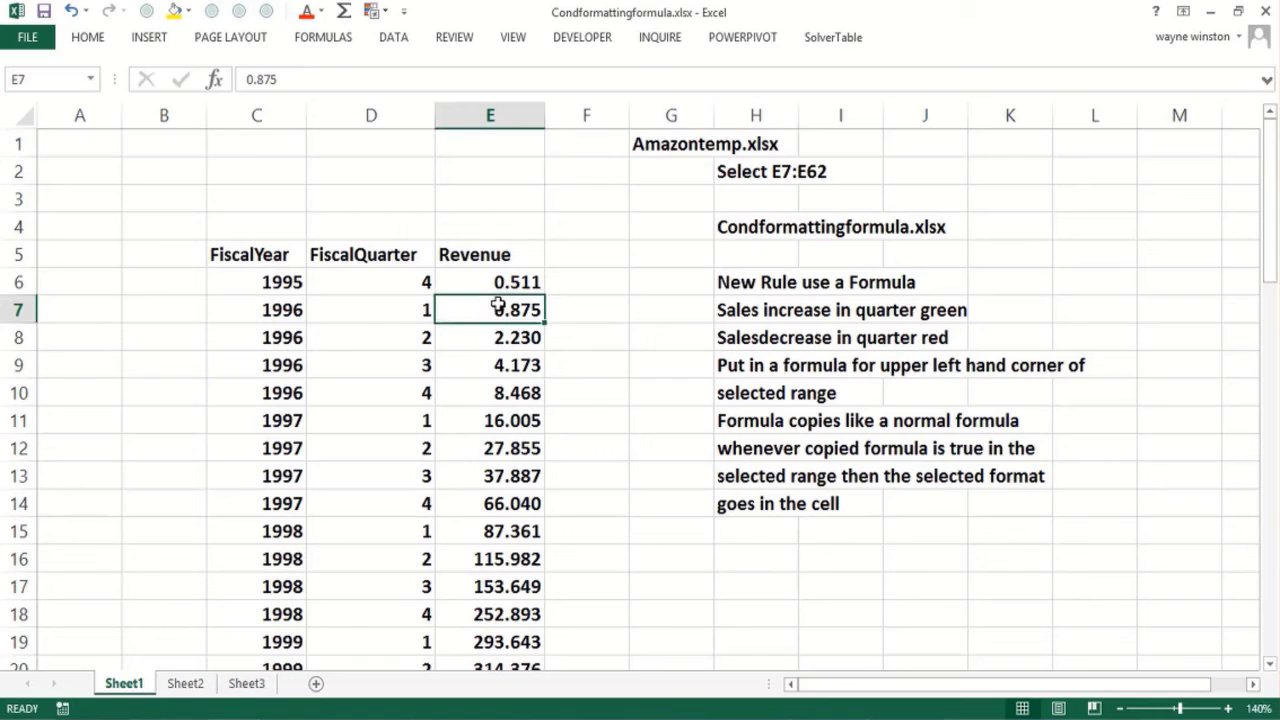
{"action": "left_click", "coordinate": [900, 171]}
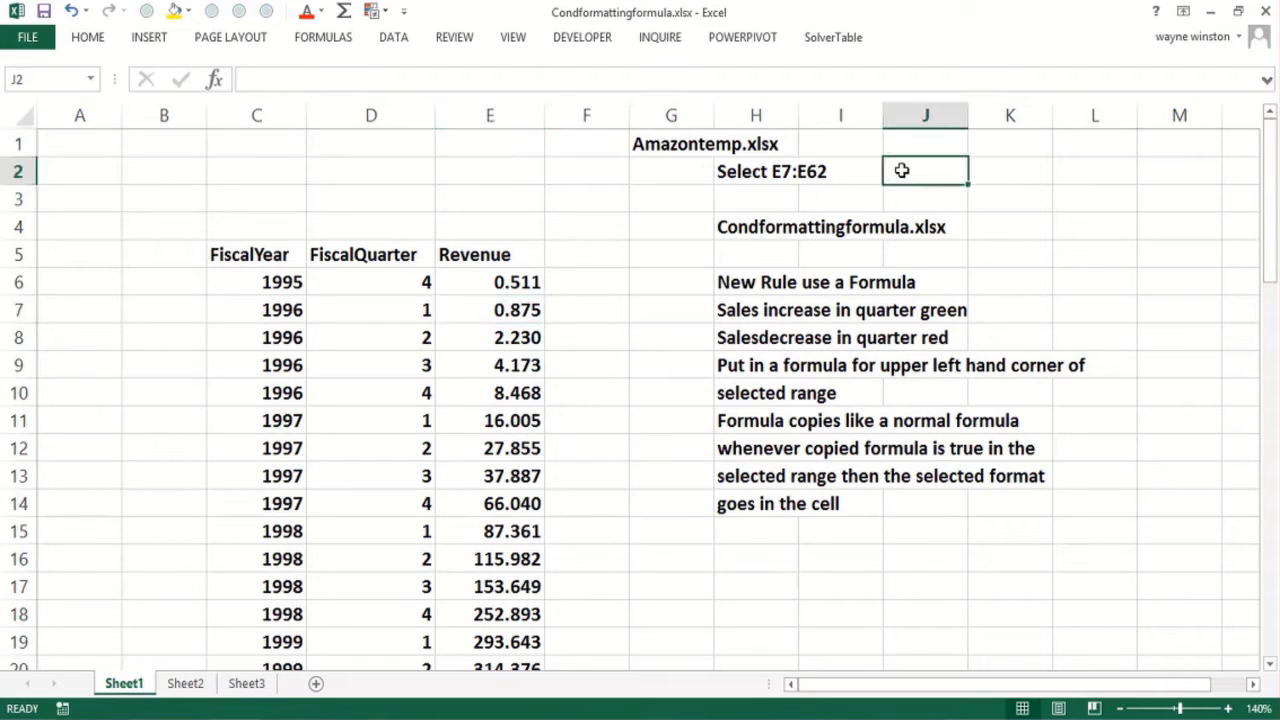
{"action": "type", "text": "'=E7"}
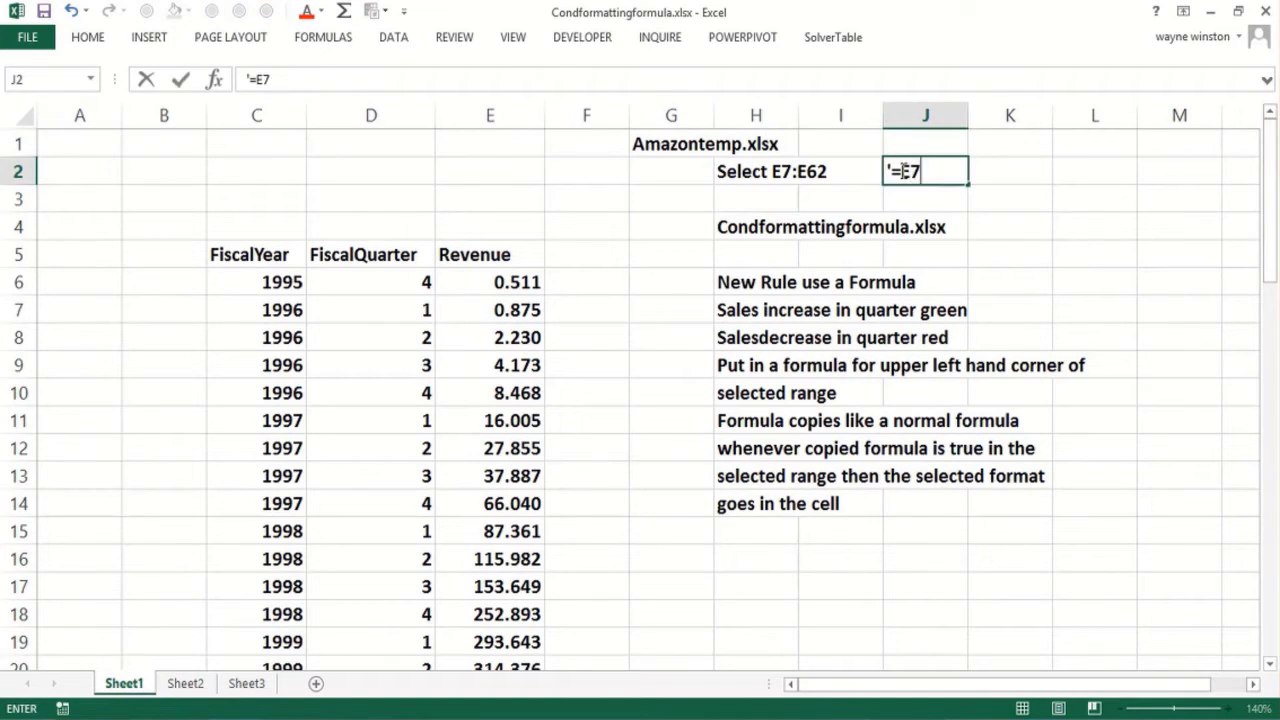
{"action": "type", "text": ">=E6"}
{"action": "key", "text": "Return"}
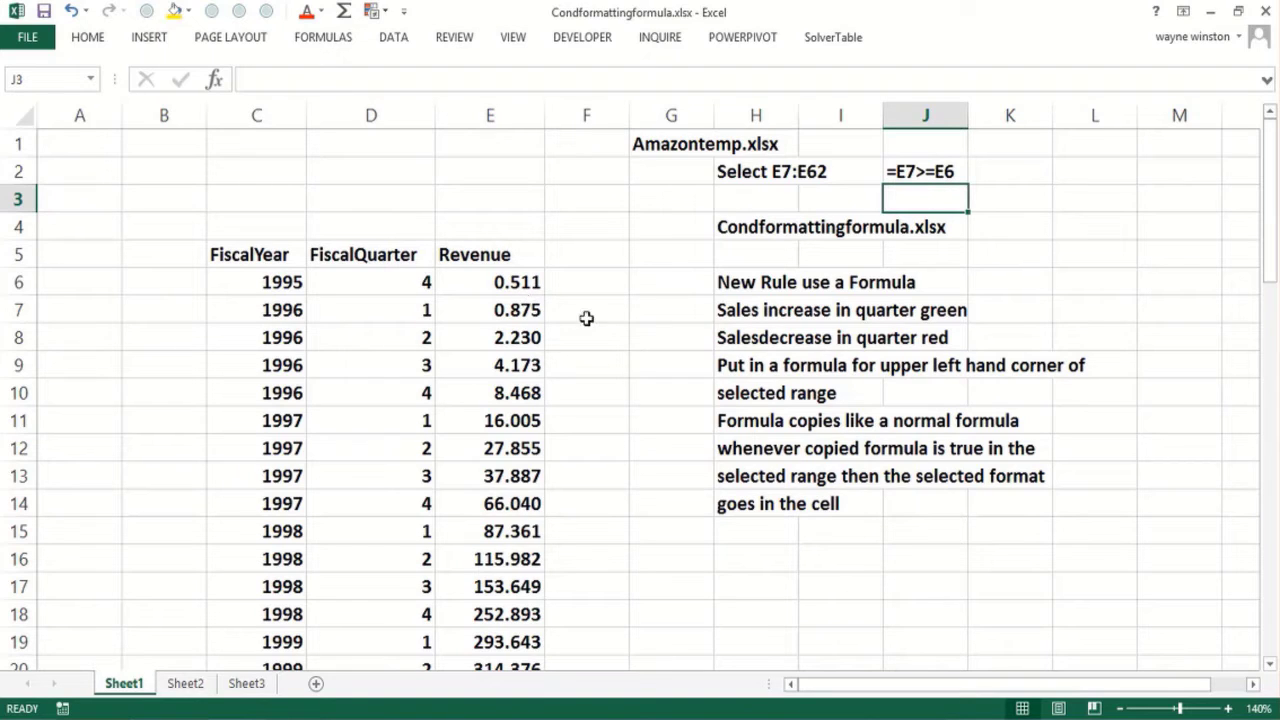
- Enter the colour labels "Green" in cell K2 and "Red" in cell K3
{"action": "left_click", "coordinate": [985, 175]}
{"action": "type", "text": "Green"}
{"action": "key", "text": "Return"}
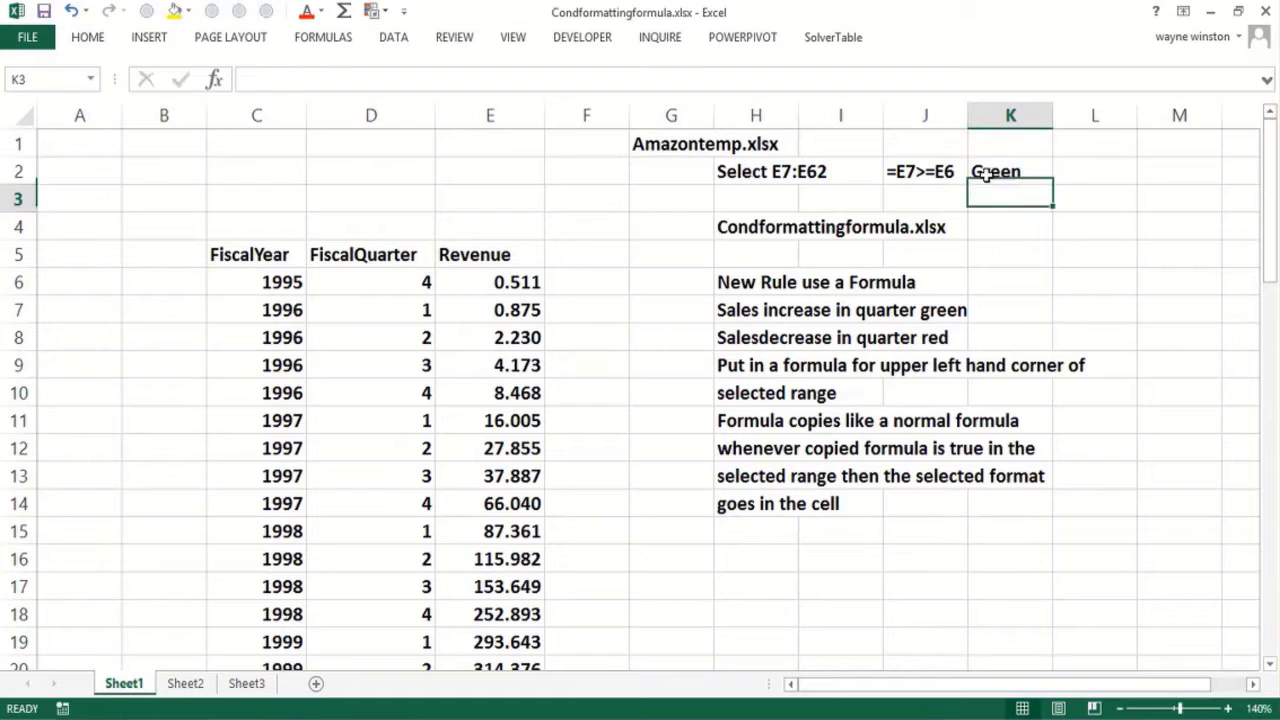
{"action": "type", "text": "Red"}
{"action": "key", "text": "Return"}
- Enter the sales-decrease condition =E7<E6 as plain text in cell J3, beside the "Red" label
{"action": "key", "text": "Left"}
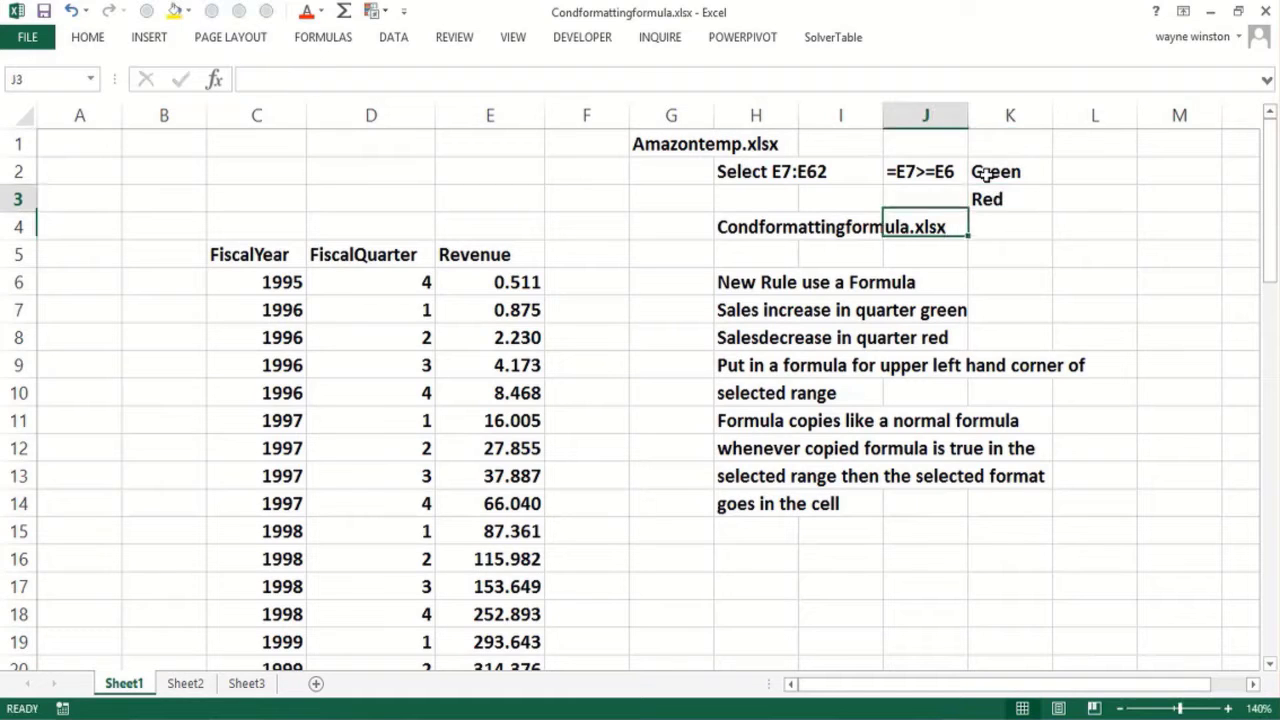
{"action": "key", "text": "Up"}
{"action": "type", "text": "'"}
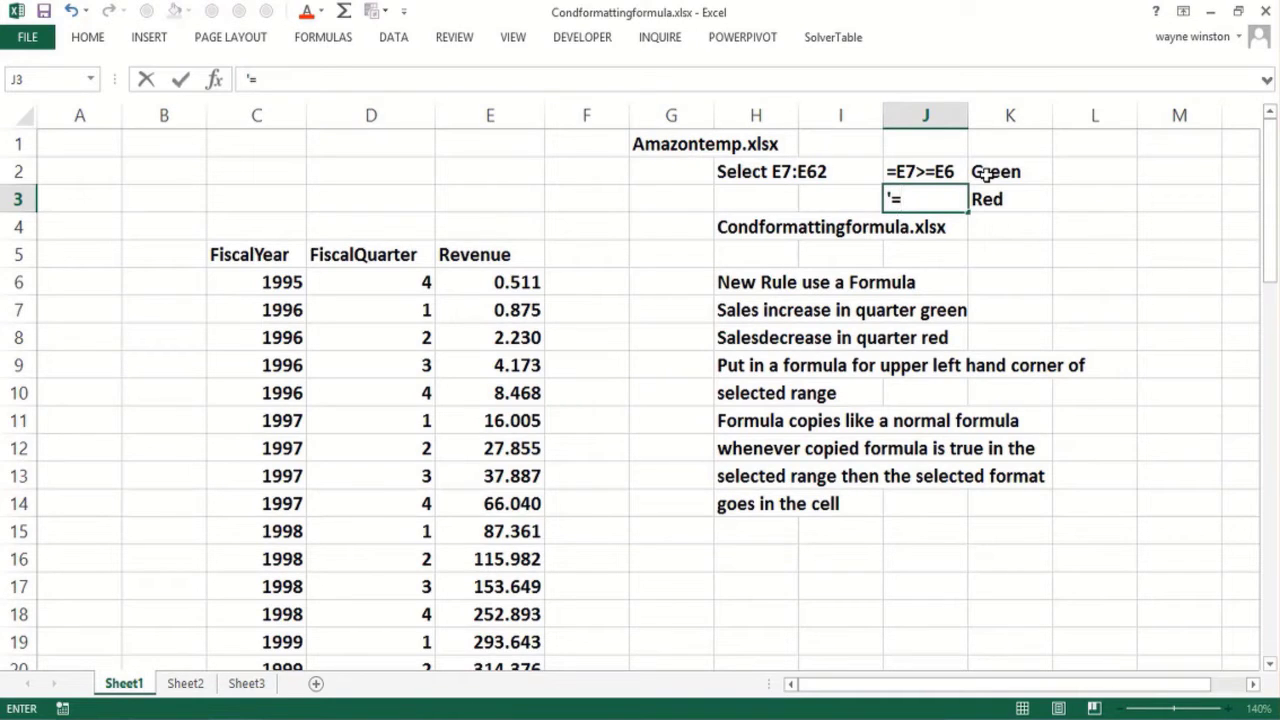
{"action": "type", "text": "=E7<E6"}
{"action": "key", "text": "Return"}
- Enter the test formula =E7>=E6 in cell F7, beside the first revenue value being compared
{"action": "key", "text": "Left"}
{"action": "key", "text": "Left"}
{"action": "key", "text": "Left"}
{"action": "key", "text": "Left"}
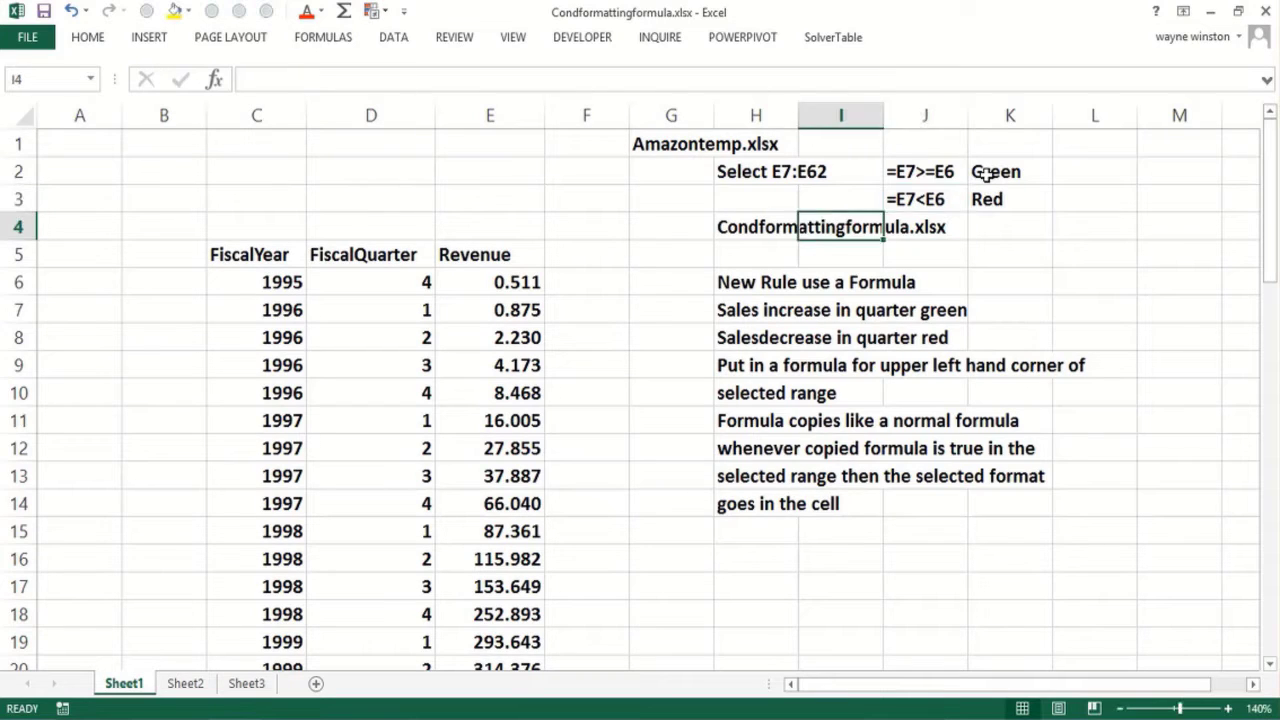
{"action": "key", "text": "Down"}
{"action": "key", "text": "Down"}
{"action": "key", "text": "Down"}
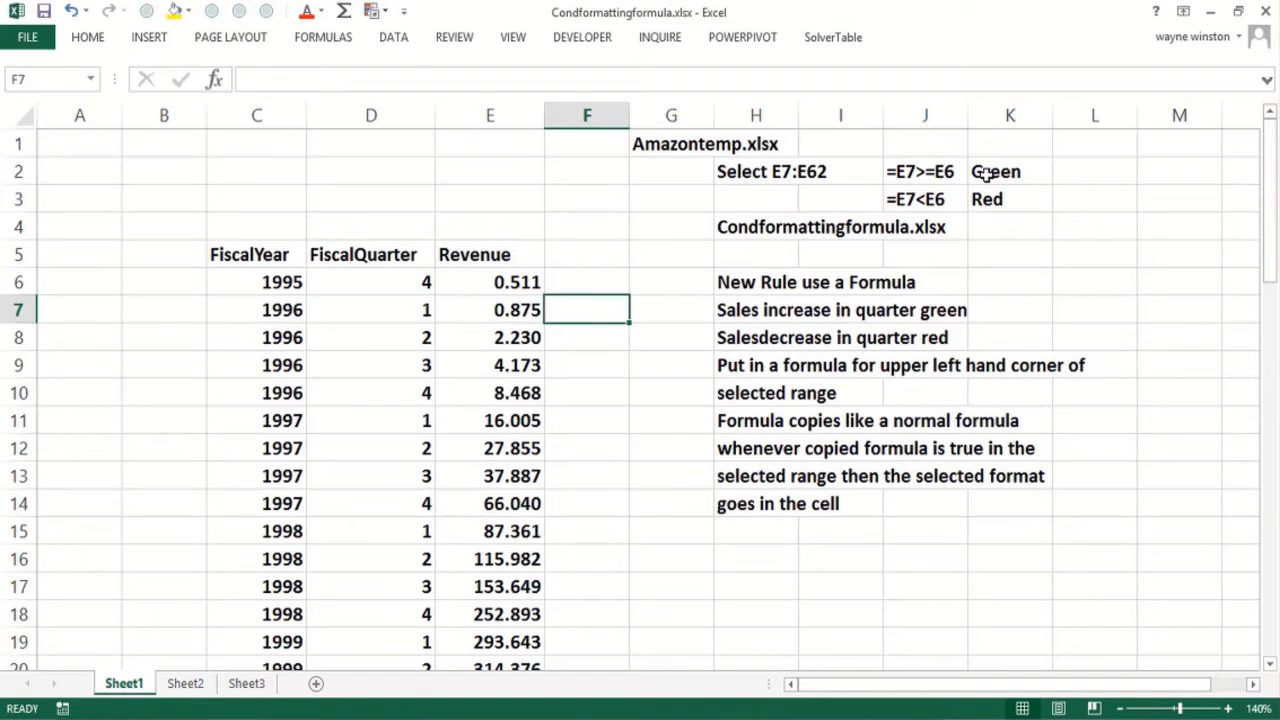
{"action": "type", "text": "=e7"}
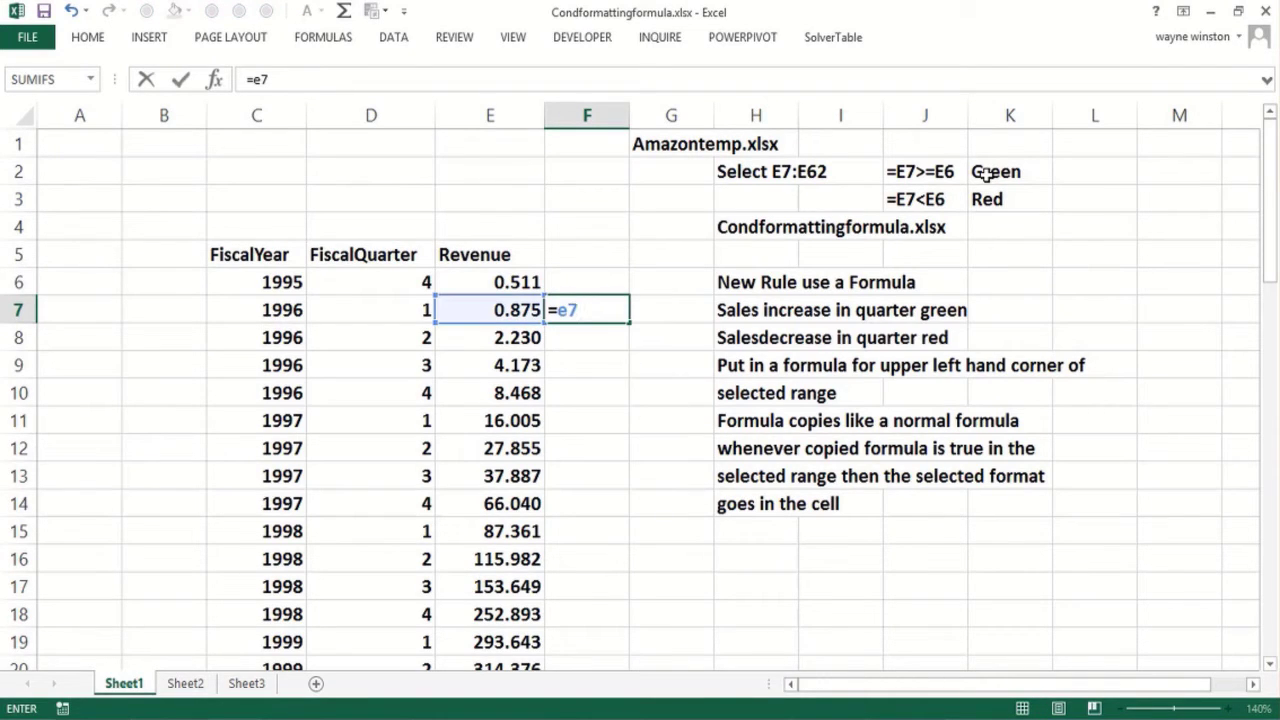
{"action": "type", "text": ">=e6"}
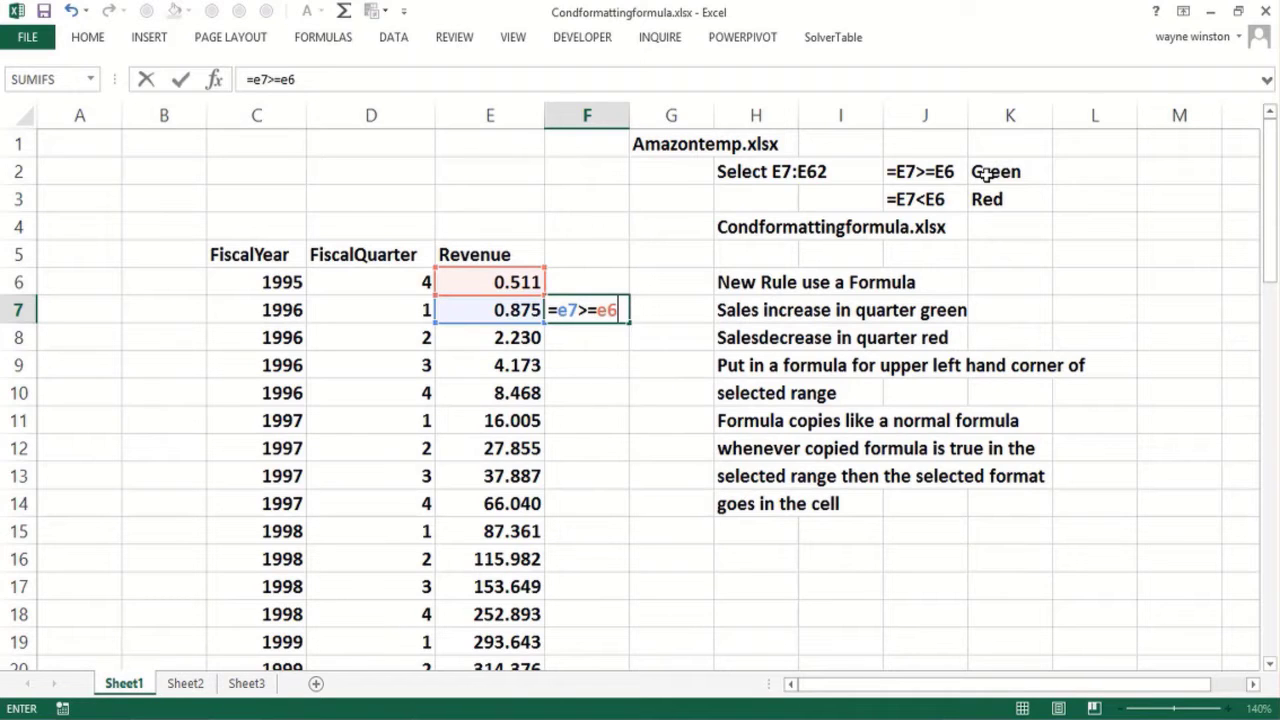
{"action": "key", "text": "Return"}
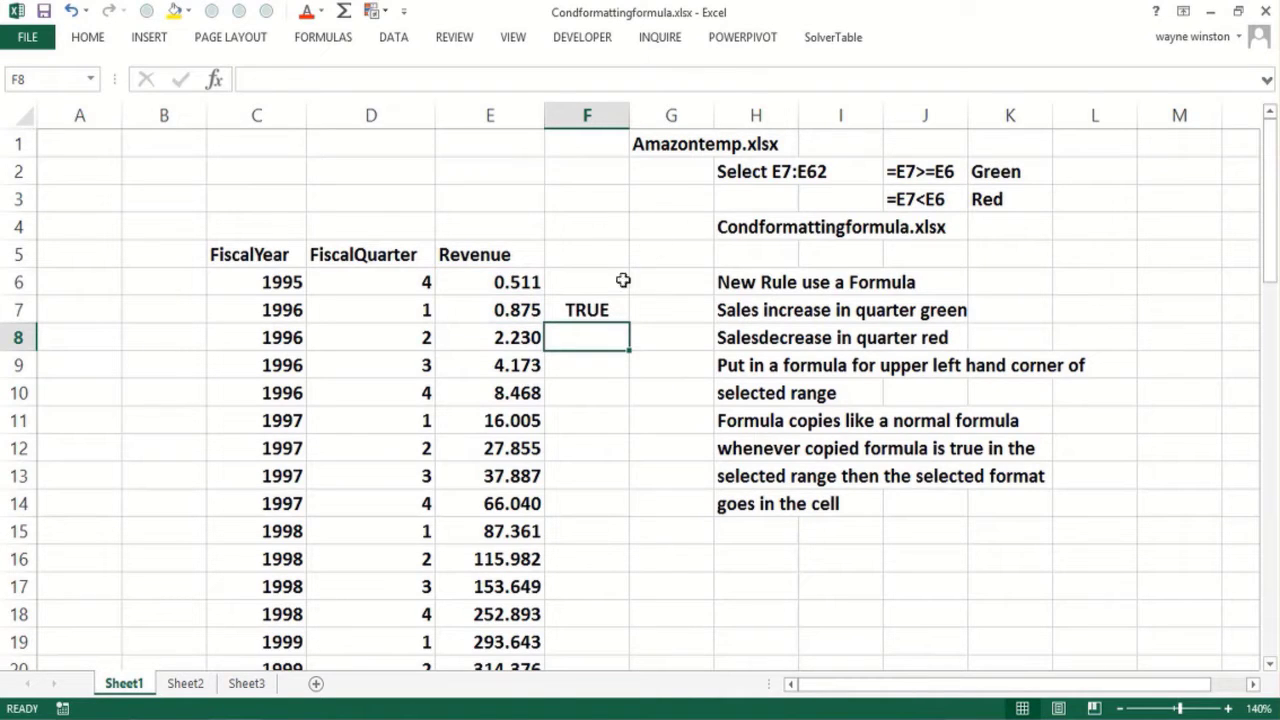
- Copy the test formula in F7 down column F to the end of the revenue data
{"action": "left_click", "coordinate": [597, 311]}
{"action": "double_click", "coordinate": [634, 325]}
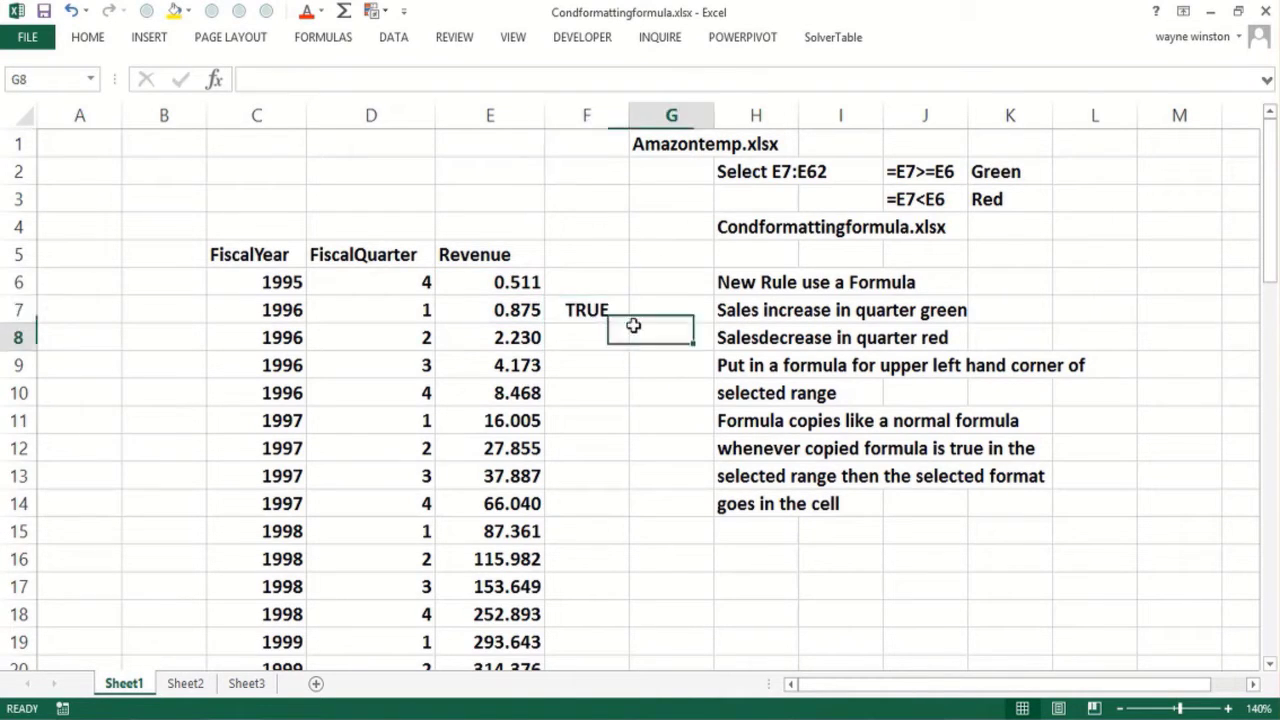
{"action": "left_click", "coordinate": [599, 315]}
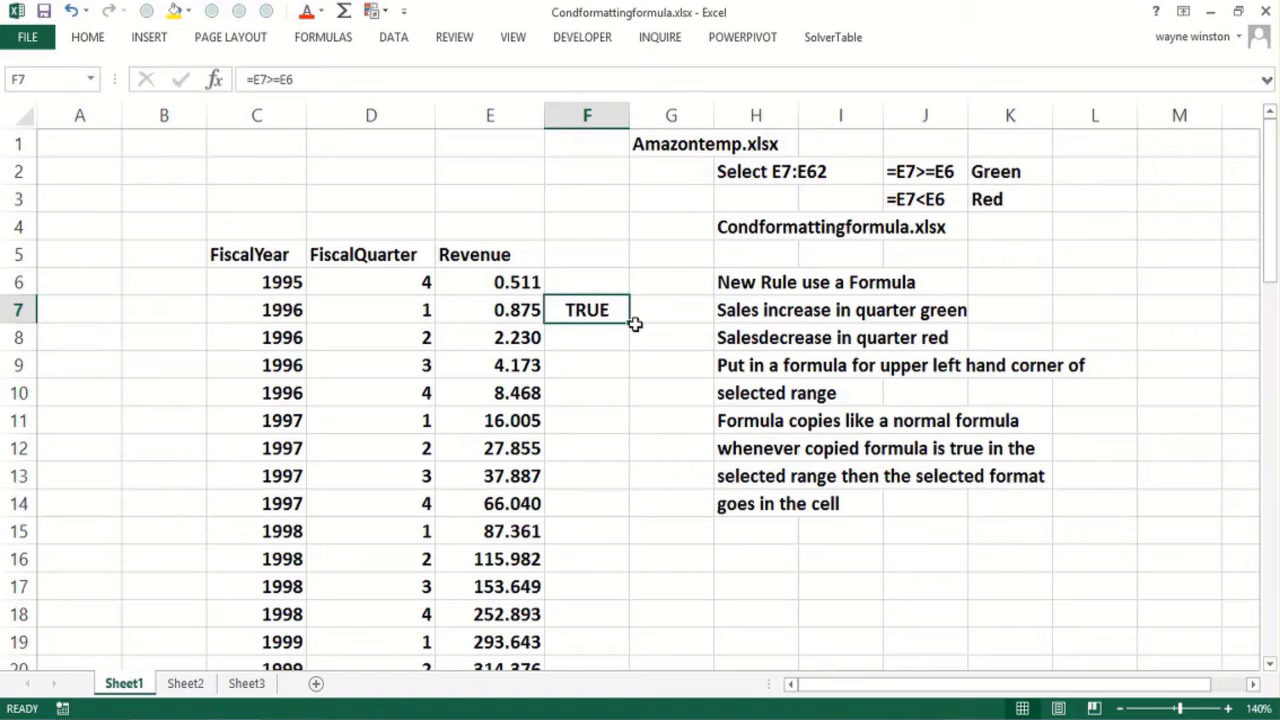
{"action": "double_click", "coordinate": [631, 324]}
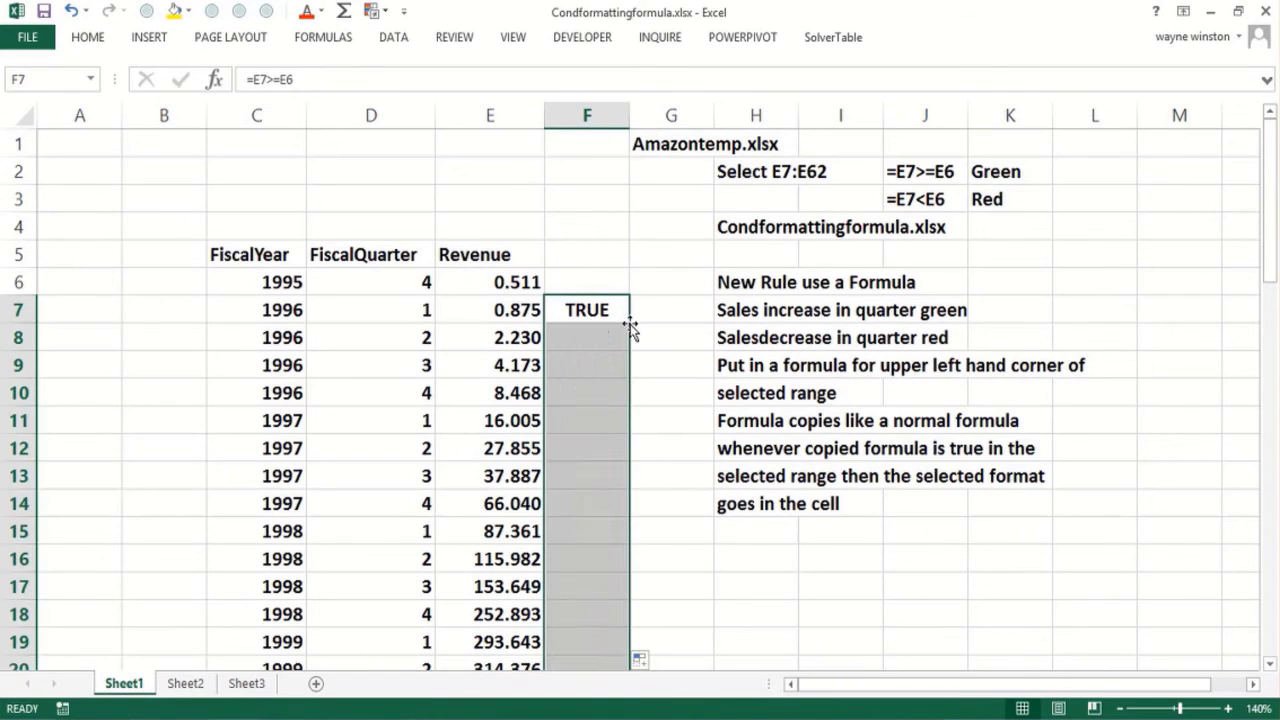
- Examine the copied test formulas in column F against the quarterly revenues, including the early 2001 quarters
{"action": "left_click", "coordinate": [550, 494]}
{"action": "key", "text": "Down"}
{"action": "key", "text": "Down"}
{"action": "key", "text": "Down"}
{"action": "key", "text": "Down"}
{"action": "key", "text": "Down"}
{"action": "key", "text": "Down"}
{"action": "key", "text": "Down"}
{"action": "key", "text": "Down"}
{"action": "key", "text": "Down"}
{"action": "key", "text": "Down"}
{"action": "key", "text": "Down"}
{"action": "key", "text": "Down"}
{"action": "key", "text": "Down"}
{"action": "key", "text": "Down"}
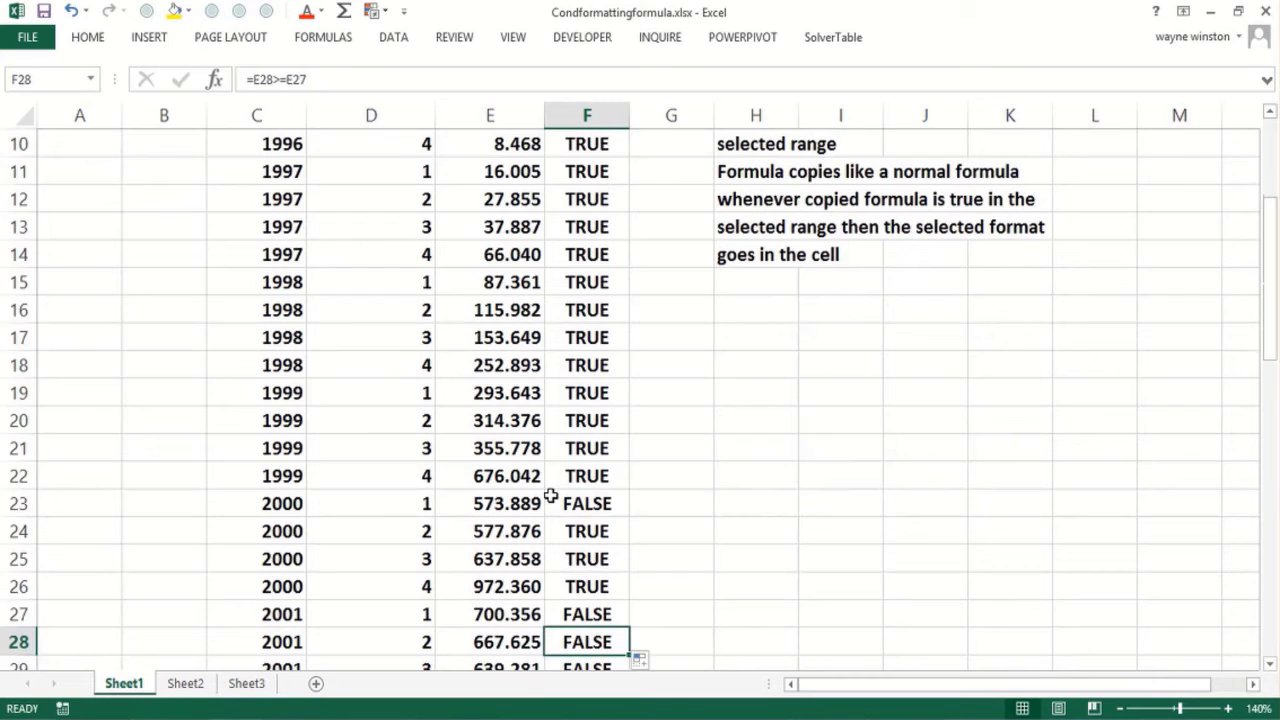
{"action": "key", "text": "Up"}
{"action": "key", "text": "Left"}
{"action": "key", "text": "Left"}
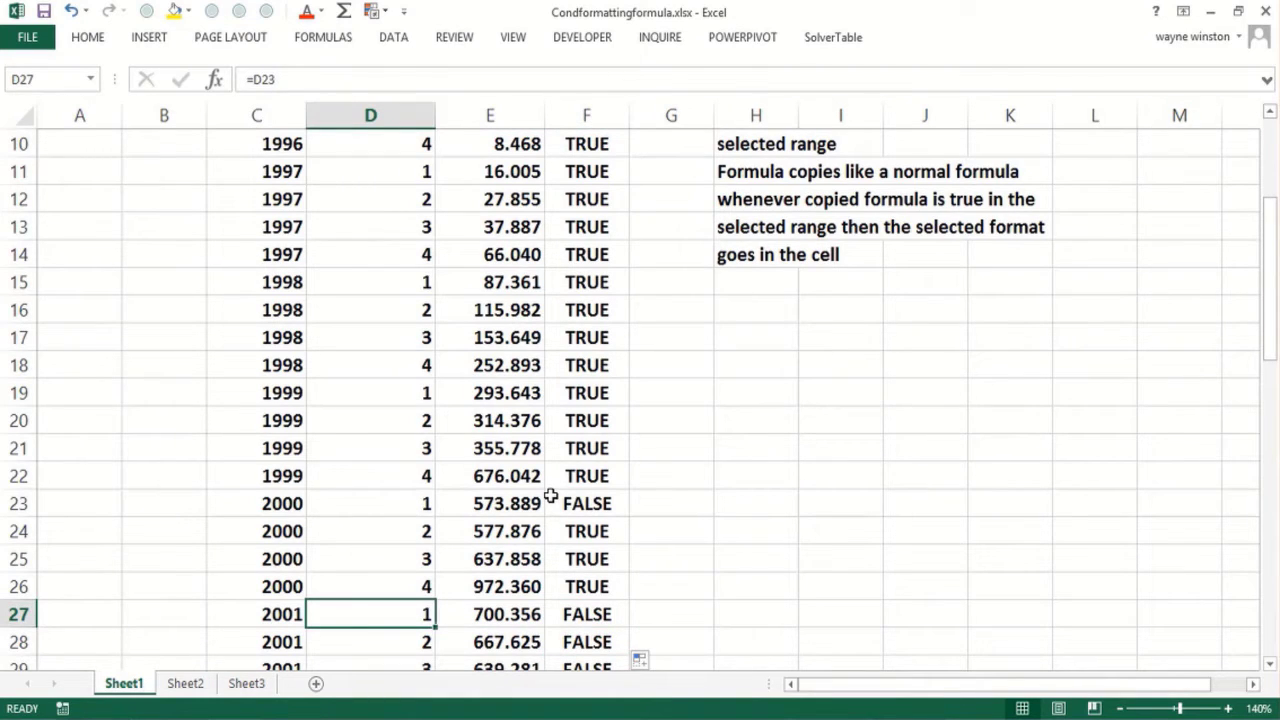
{"action": "key", "text": "Up"}
{"action": "key", "text": "Up"}
{"action": "key", "text": "Up"}
{"action": "key", "text": "Up"}
{"action": "key", "text": "Up"}
{"action": "key", "text": "Up"}
{"action": "key", "text": "Up"}
{"action": "key", "text": "Up"}
{"action": "key", "text": "Up"}
{"action": "key", "text": "Up"}
{"action": "key", "text": "Up"}
{"action": "key", "text": "Up"}
{"action": "key", "text": "Up"}
{"action": "key", "text": "Up"}
{"action": "key", "text": "Up"}
{"action": "key", "text": "Up"}
{"action": "key", "text": "Up"}
{"action": "key", "text": "Up"}
{"action": "key", "text": "Up"}
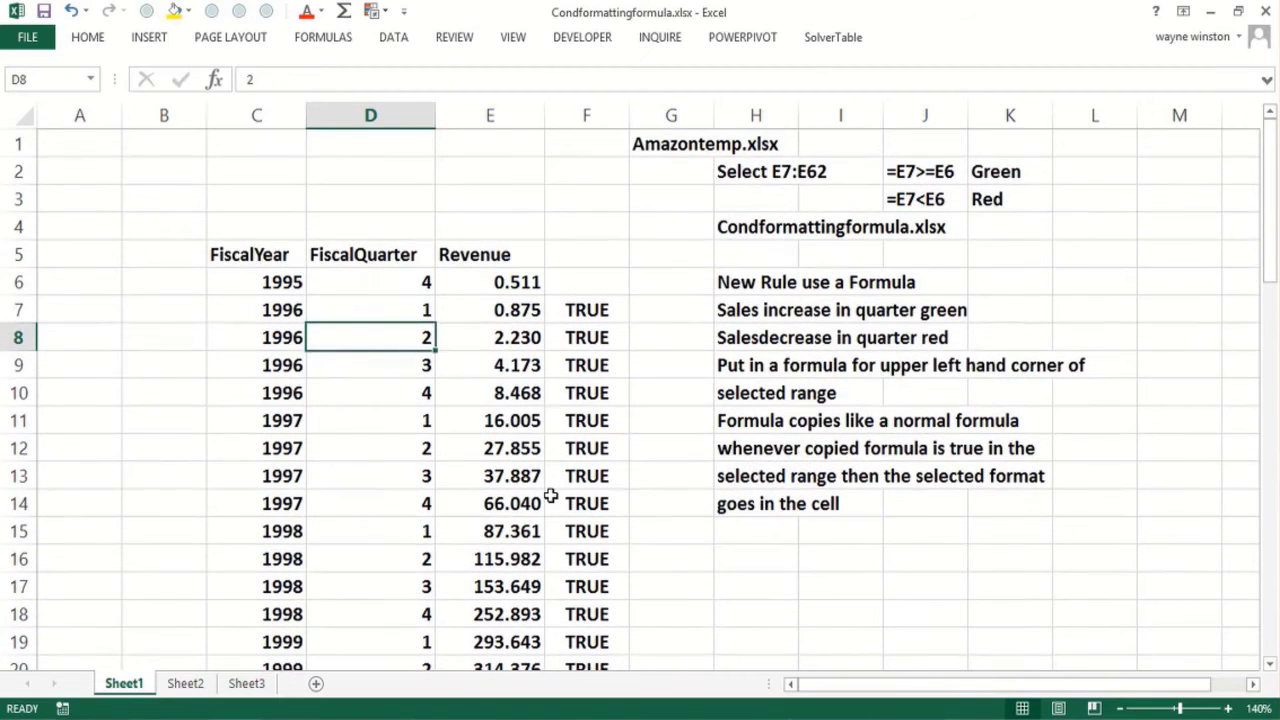
- Select the revenue range E7:E62 and start a conditional formatting rule that uses a formula to determine which cells to format
{"action": "left_click", "coordinate": [507, 312]}
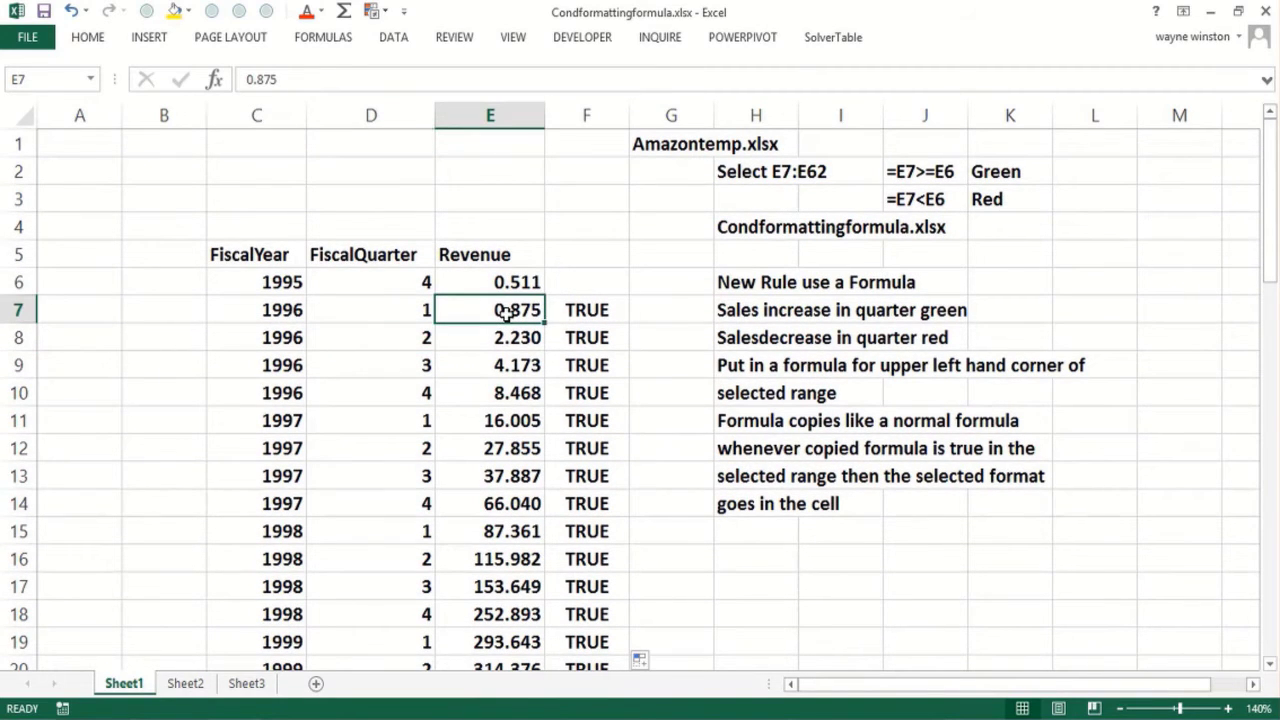
{"action": "key", "text": "ctrl+shift+Down"}
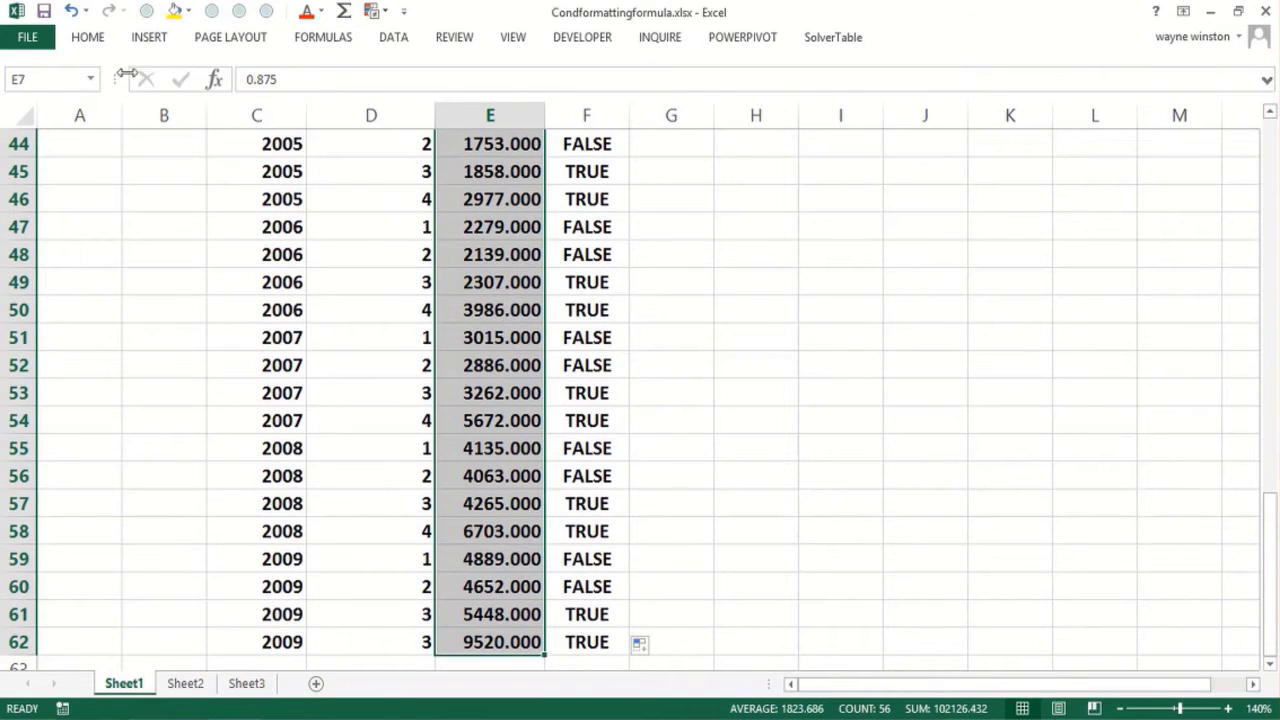
{"action": "left_click", "coordinate": [95, 42]}
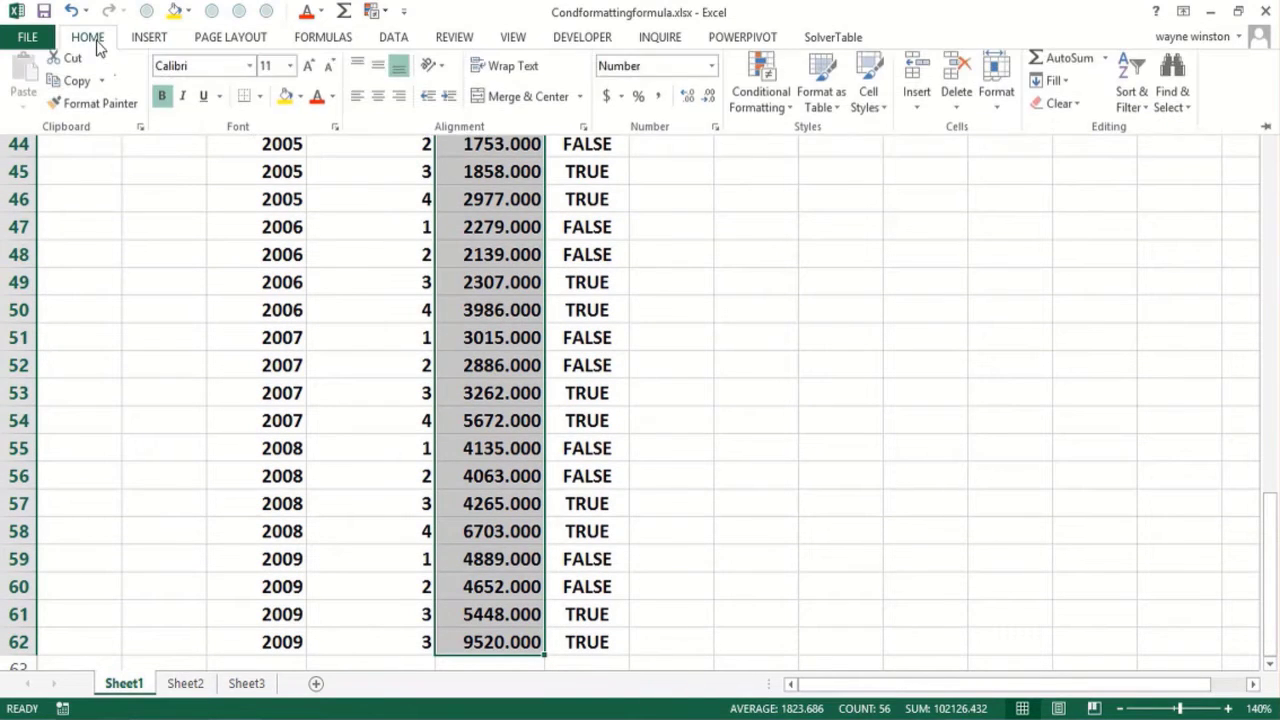
{"action": "left_click", "coordinate": [758, 105]}
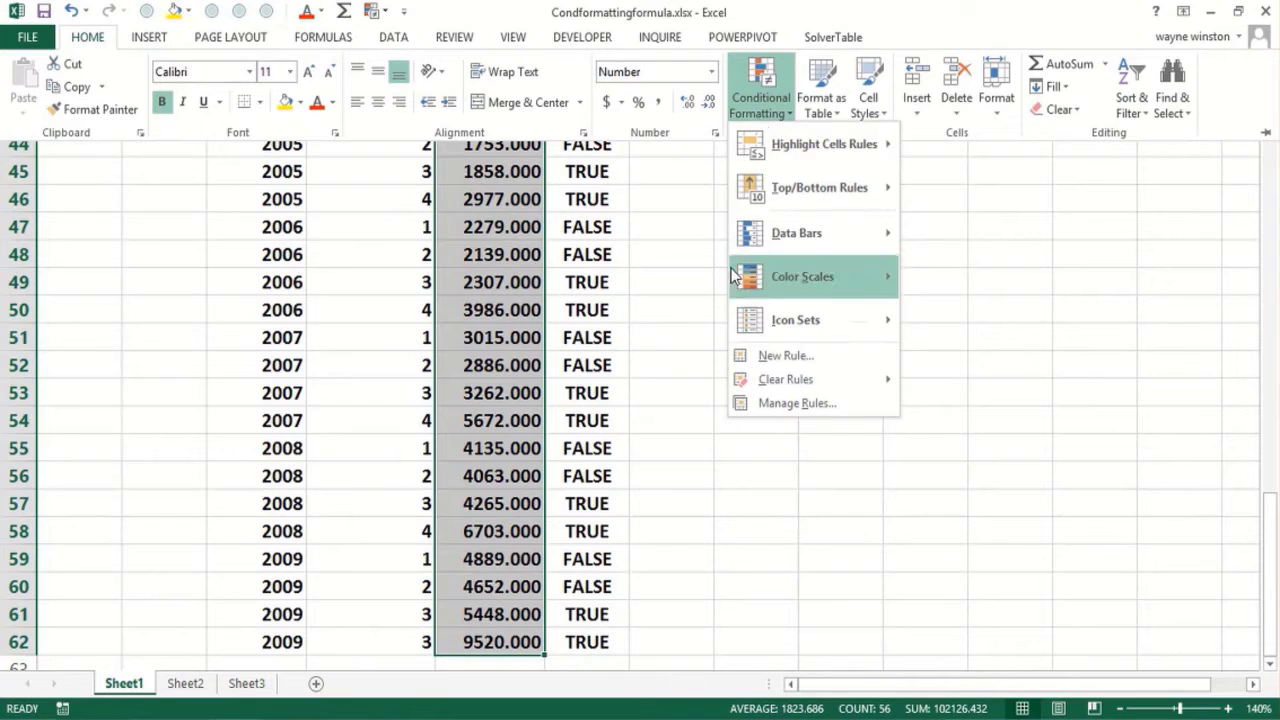
{"action": "left_click", "coordinate": [757, 356]}
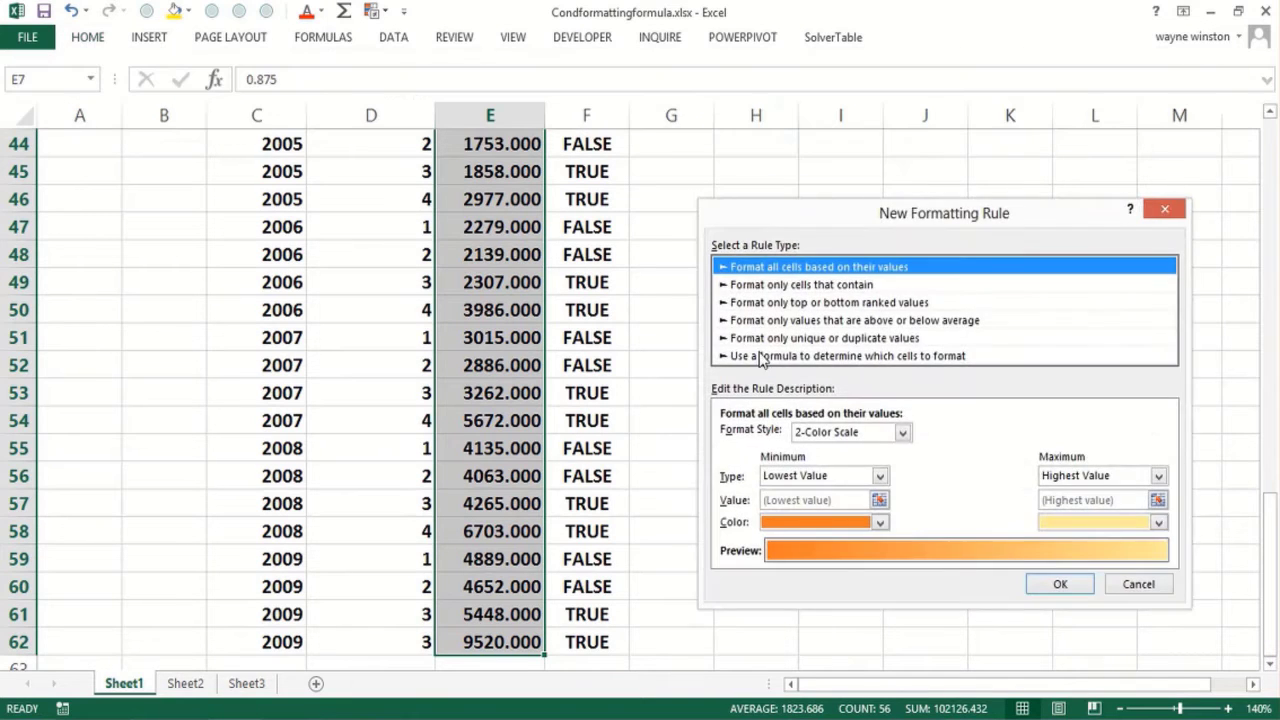
{"action": "left_click", "coordinate": [763, 357]}
{"action": "left_click", "coordinate": [739, 439]}
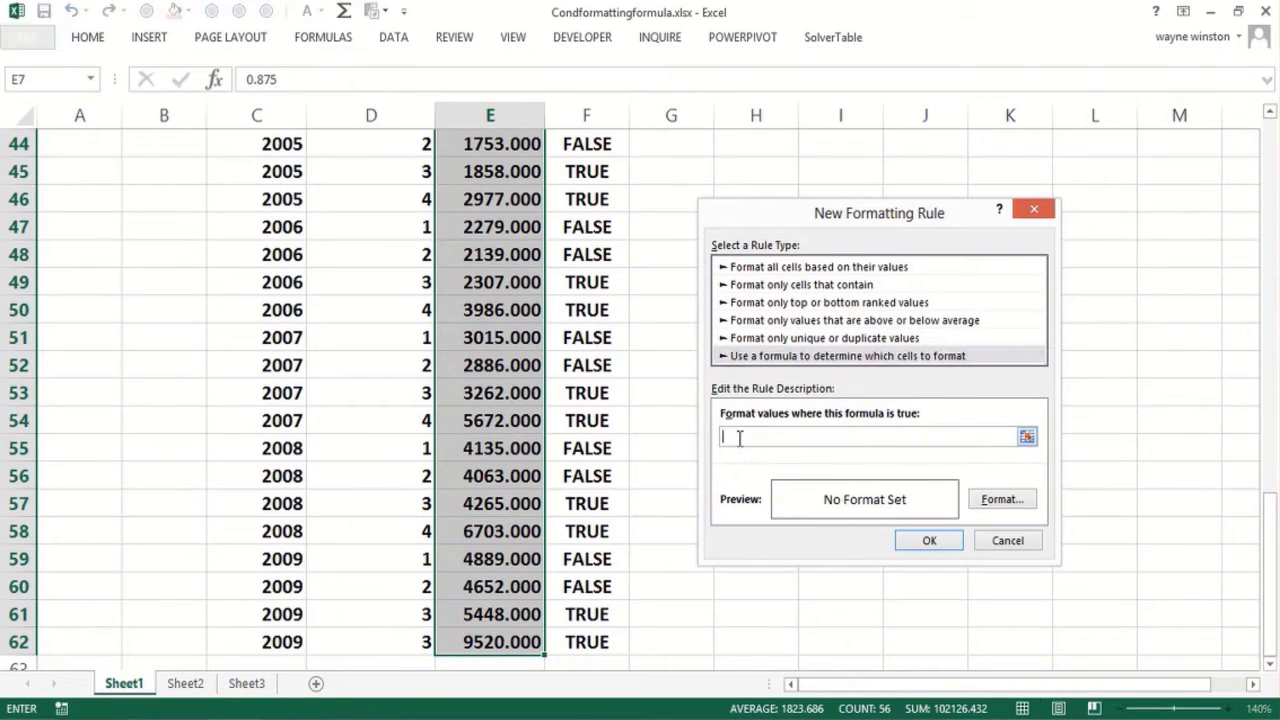
- Enter =E7>=E6 as the rule's condition, with both cell references relative
{"action": "left_click_drag", "start_coordinate": [1276, 537], "coordinate": [1122, 10]}
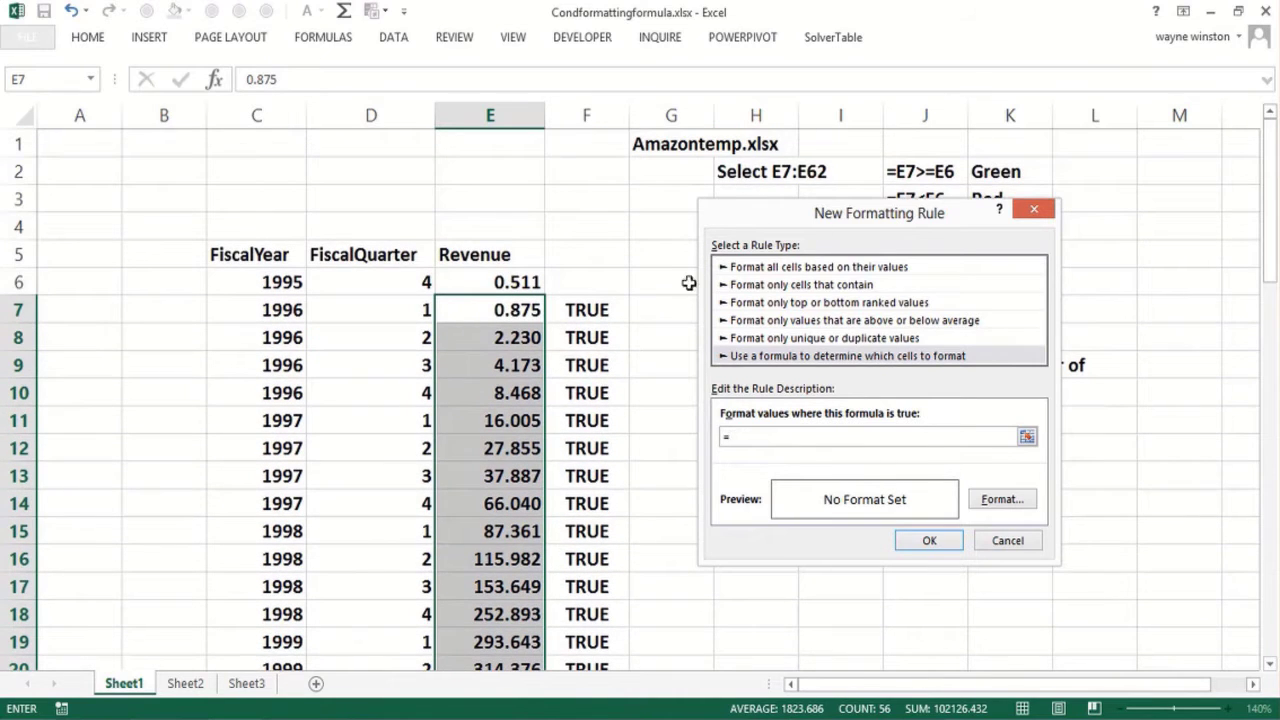
{"action": "left_click", "coordinate": [505, 313]}
{"action": "key", "text": "F4"}
{"action": "key", "text": "F4"}
{"action": "key", "text": "F4"}
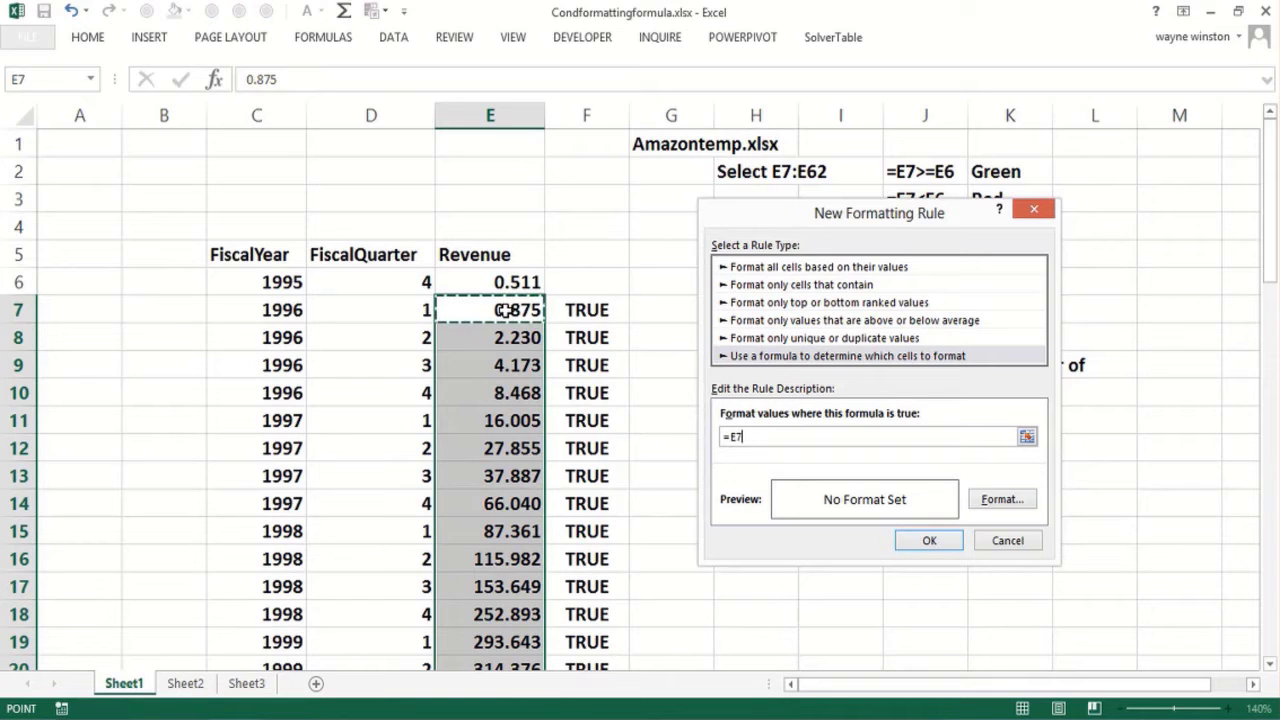
{"action": "type", "text": ">"}
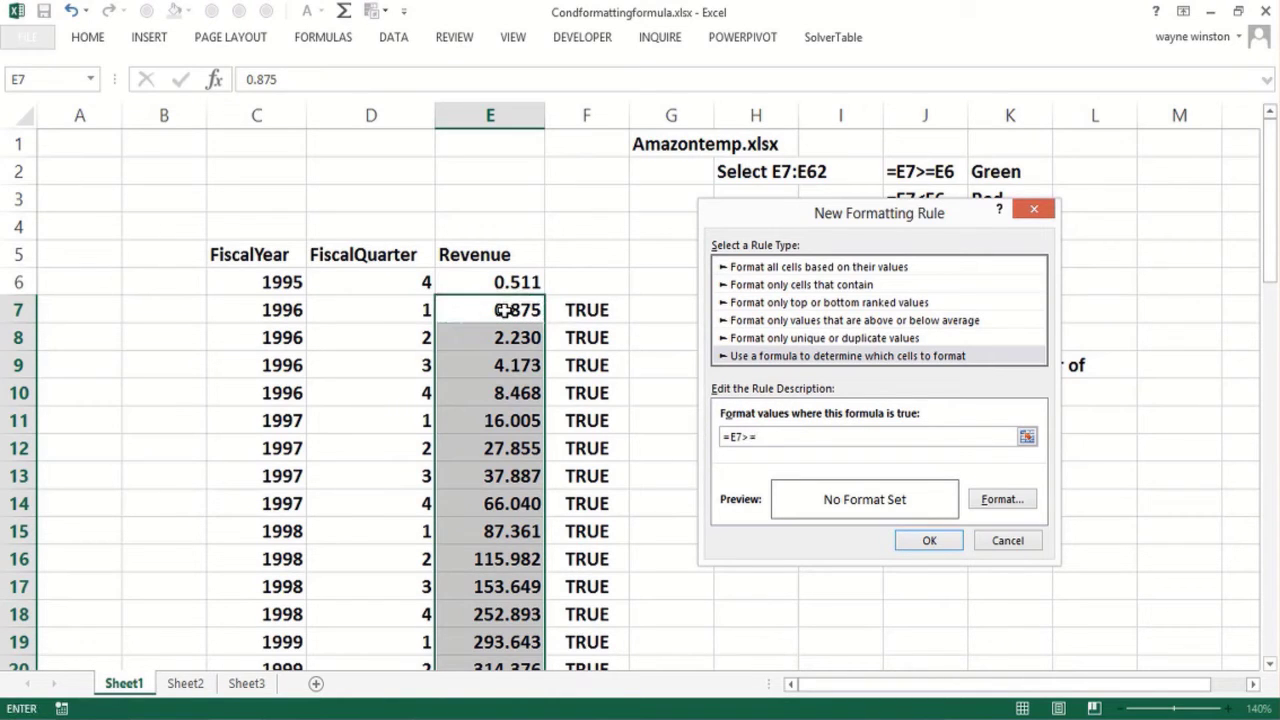
{"action": "type", "text": "="}
{"action": "left_click", "coordinate": [496, 282]}
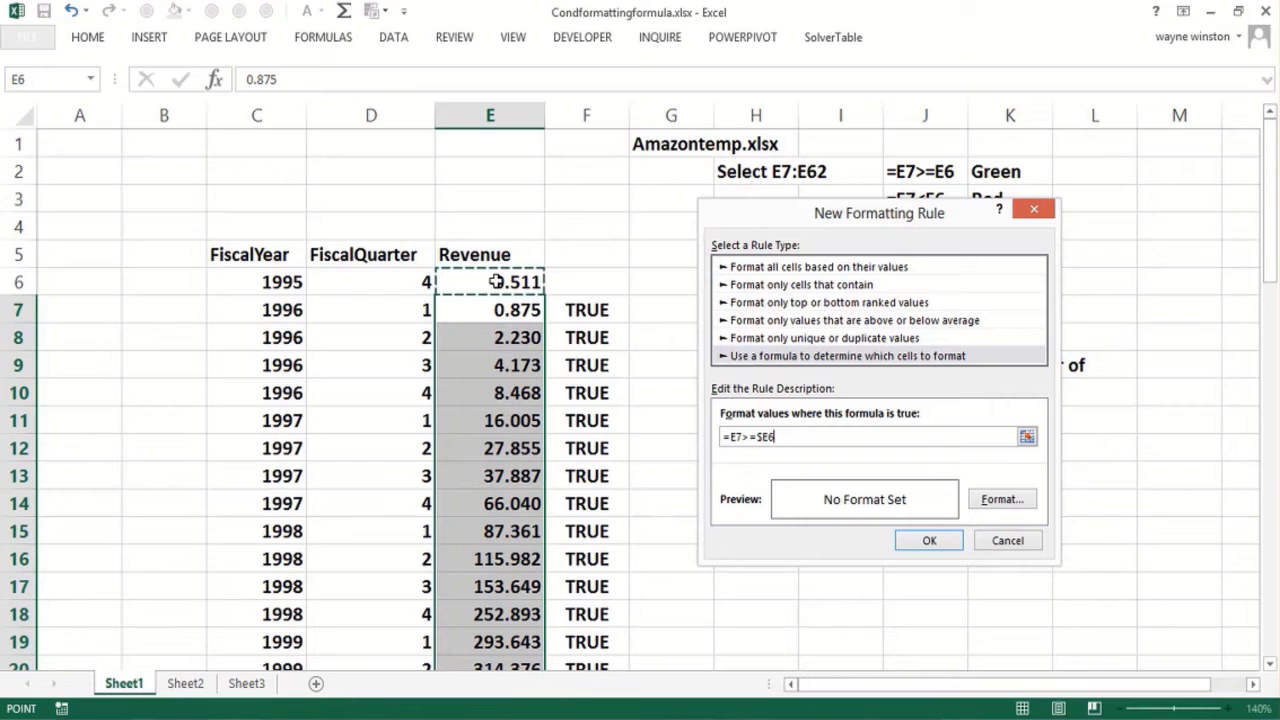
{"action": "key", "text": "F4"}
- Give the sales-increase rule a light green fill and apply it to the selected revenues
{"action": "left_click", "coordinate": [1012, 505]}
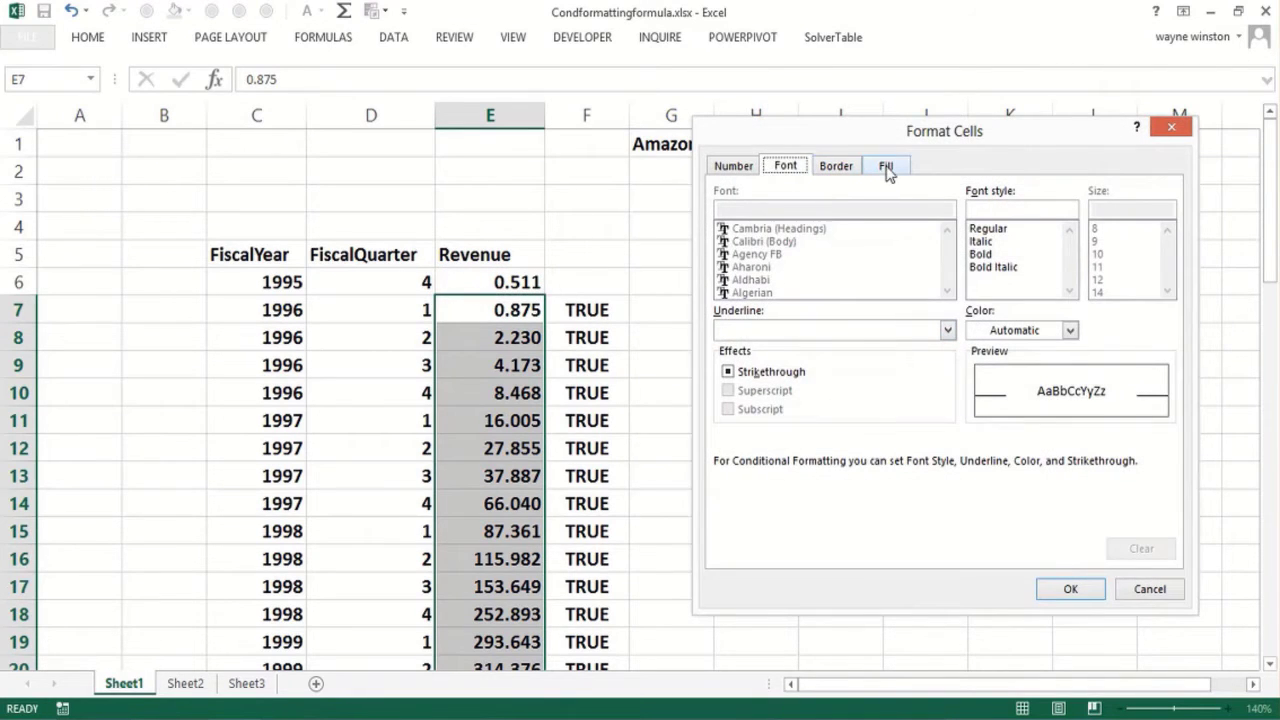
{"action": "left_click", "coordinate": [886, 167]}
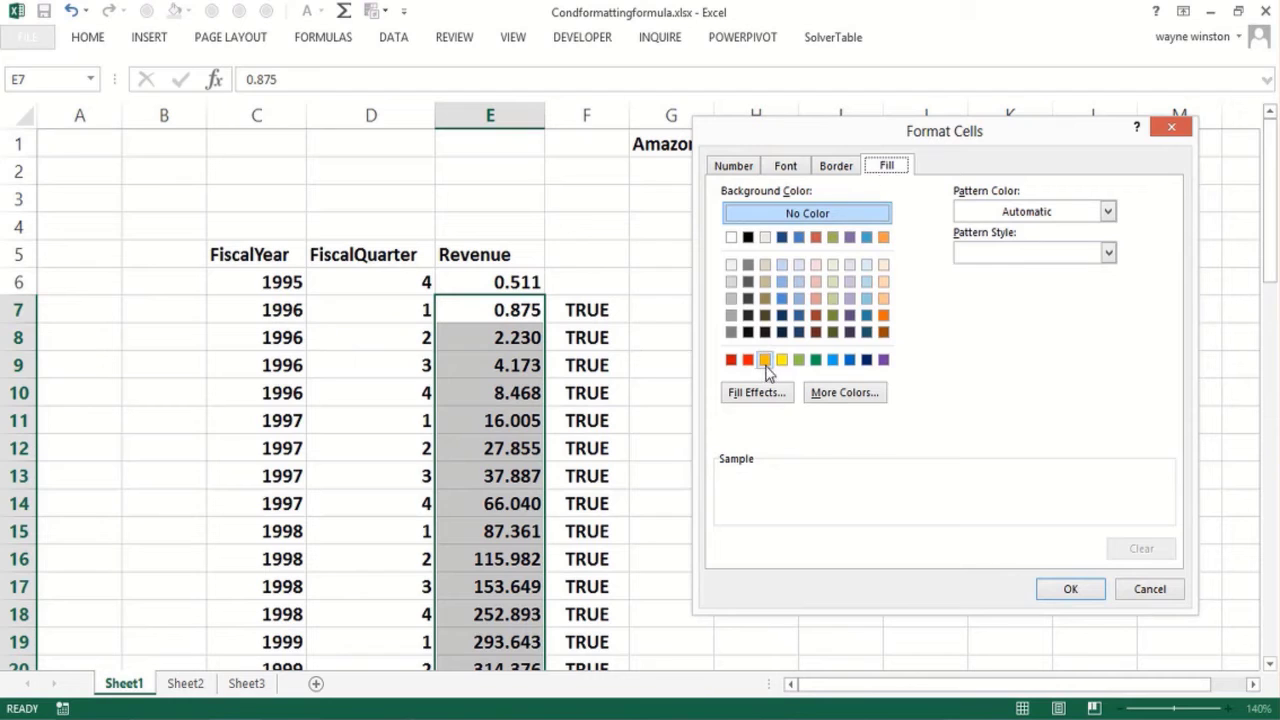
{"action": "left_click", "coordinate": [798, 362]}
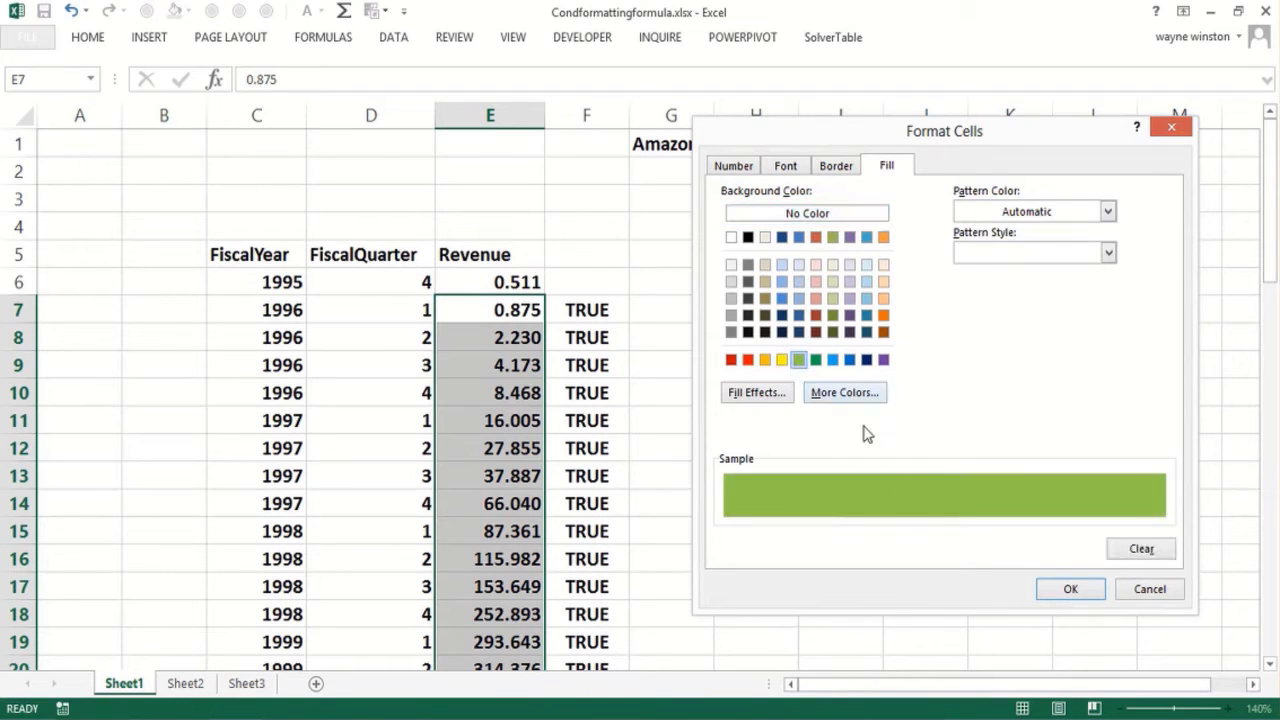
{"action": "left_click", "coordinate": [1070, 589]}
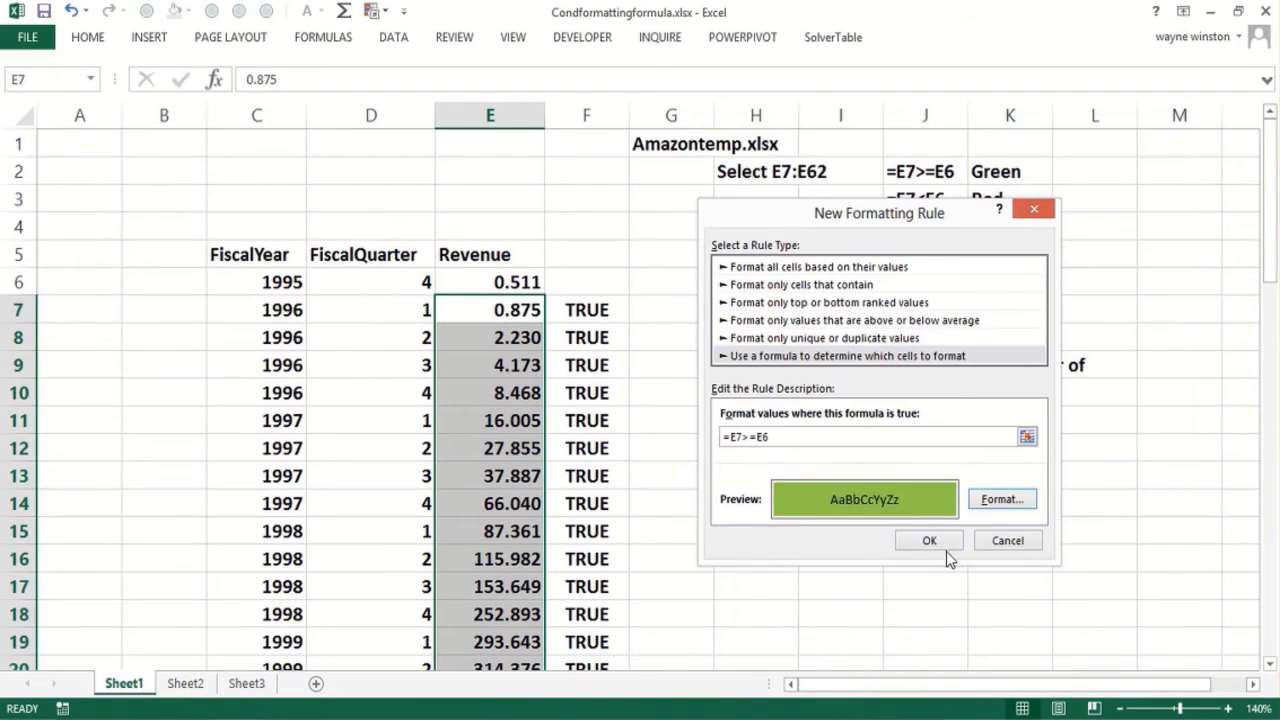
{"action": "left_click", "coordinate": [918, 545]}
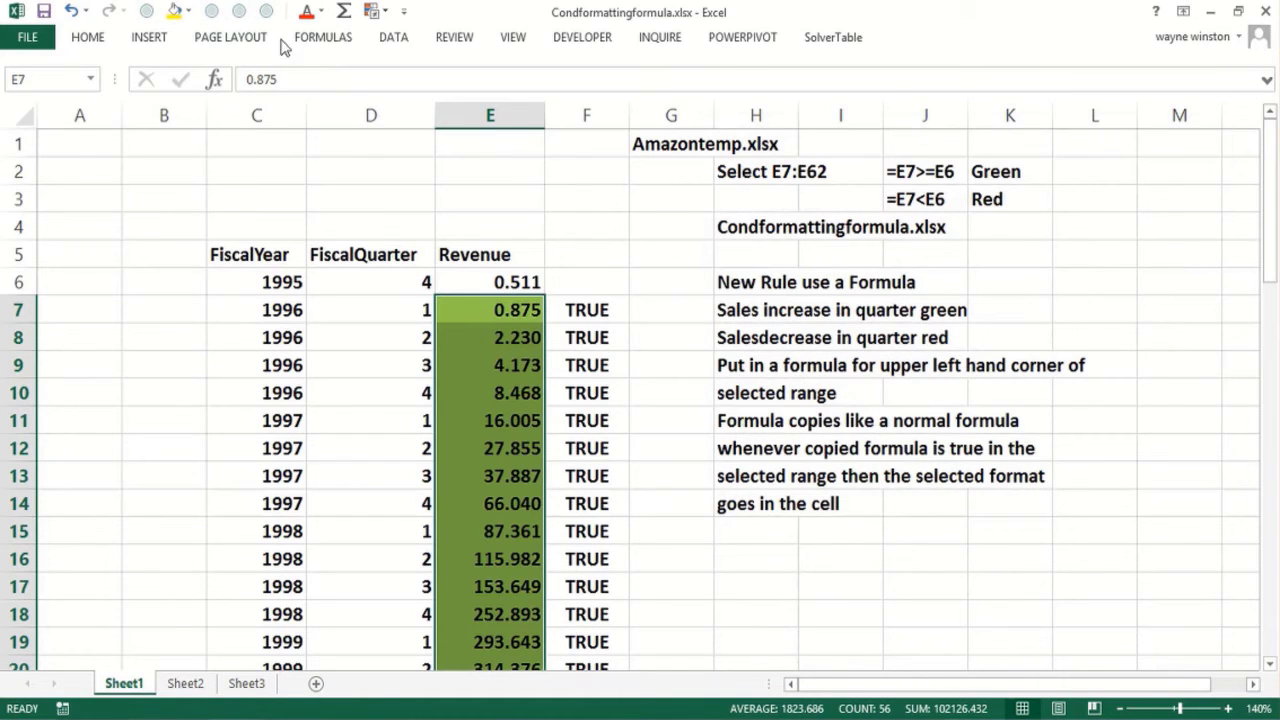
- Create a second formula-based formatting rule for E7:E62 with the condition =e7<e6
{"action": "left_click", "coordinate": [388, 14]}
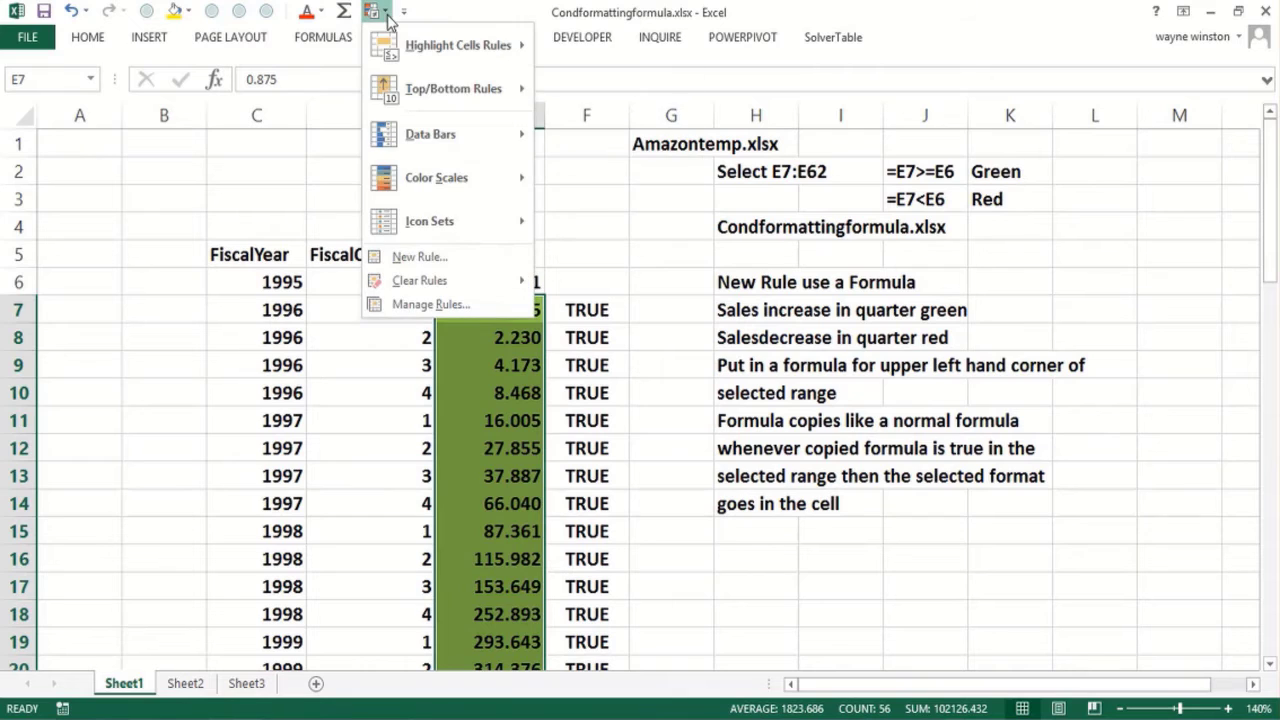
{"action": "left_click", "coordinate": [400, 259]}
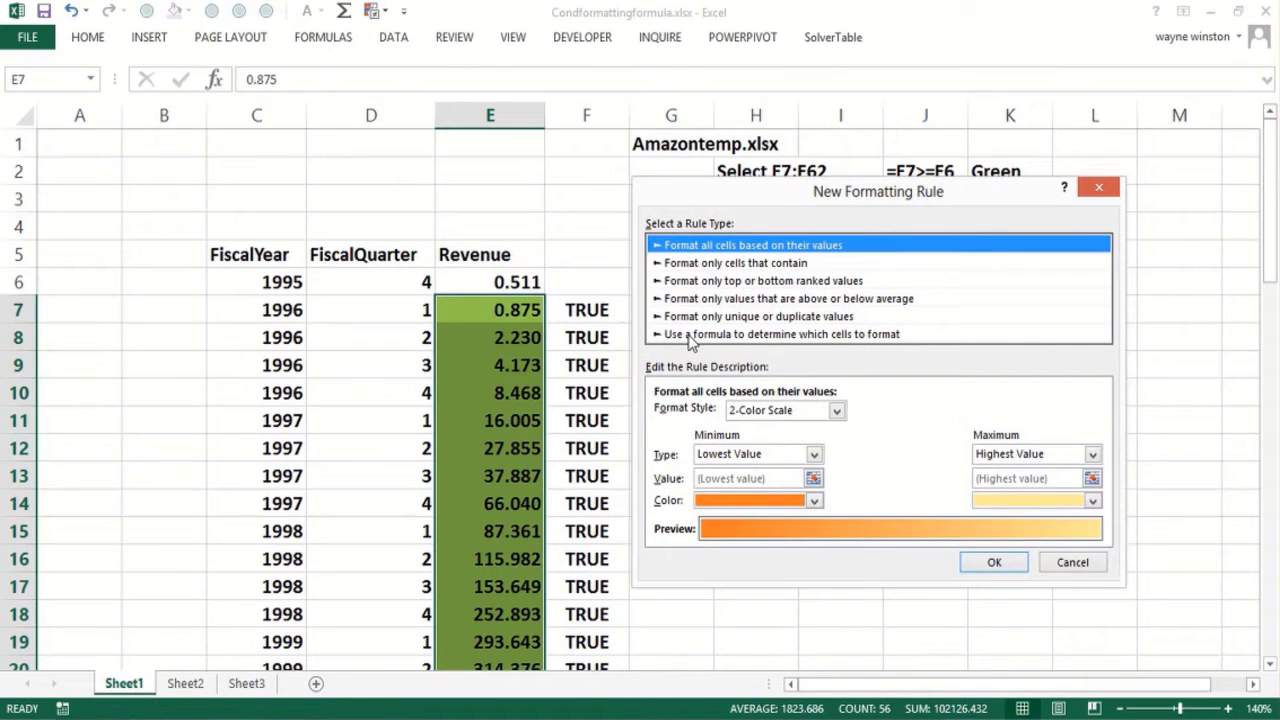
{"action": "left_click", "coordinate": [691, 336]}
{"action": "left_click", "coordinate": [676, 416]}
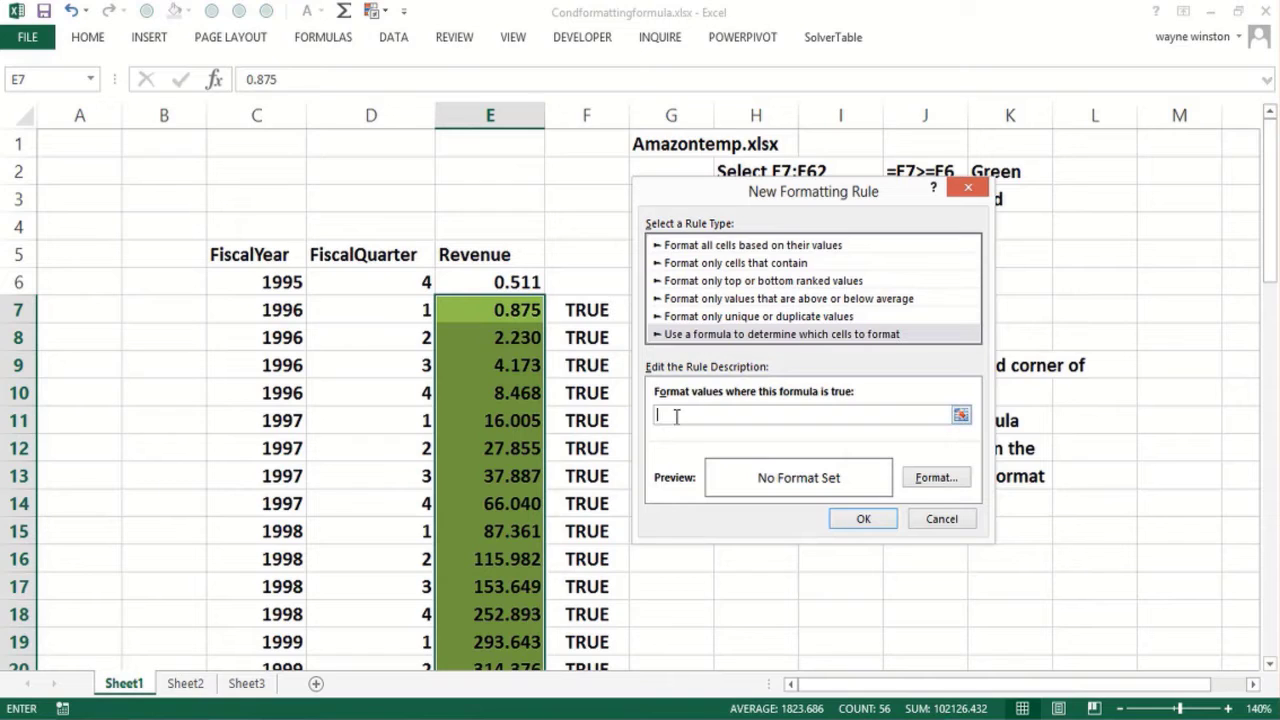
{"action": "type", "text": "=e7<"}
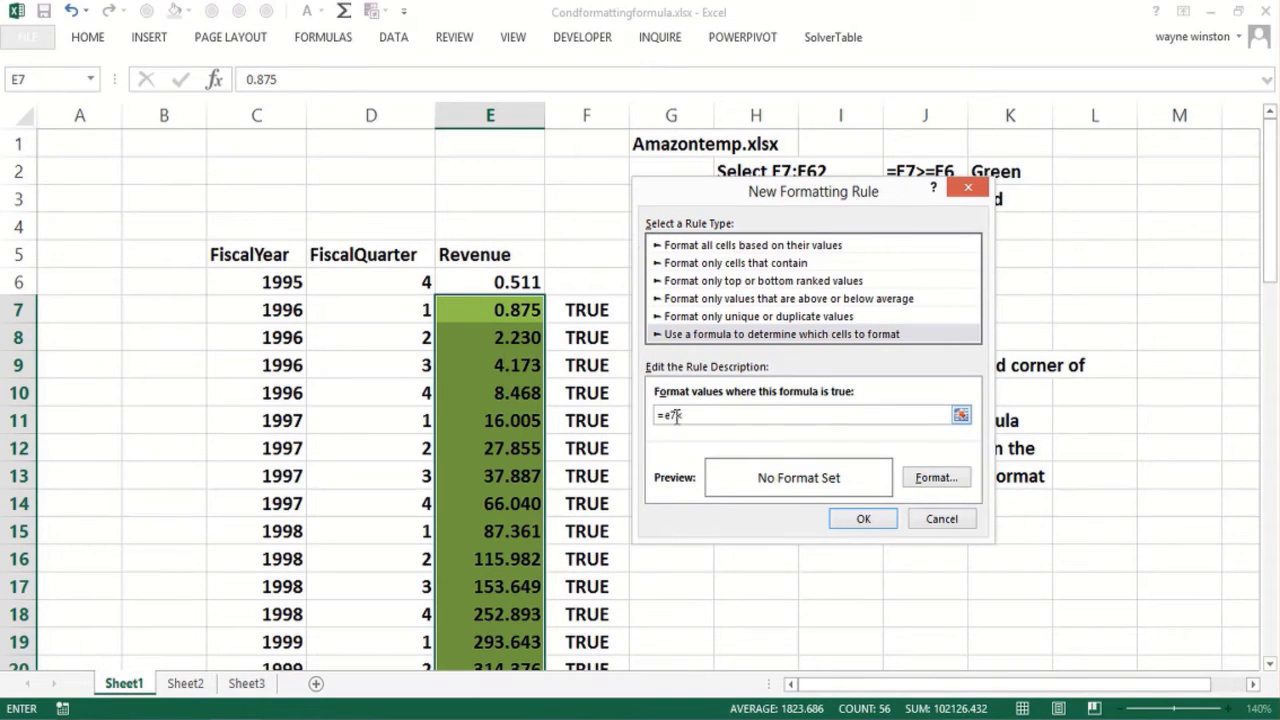
{"action": "type", "text": "e7>=e6"}
- Give the sales-decrease rule a bright red fill and apply it to the selected revenues
{"action": "left_click", "coordinate": [935, 478]}
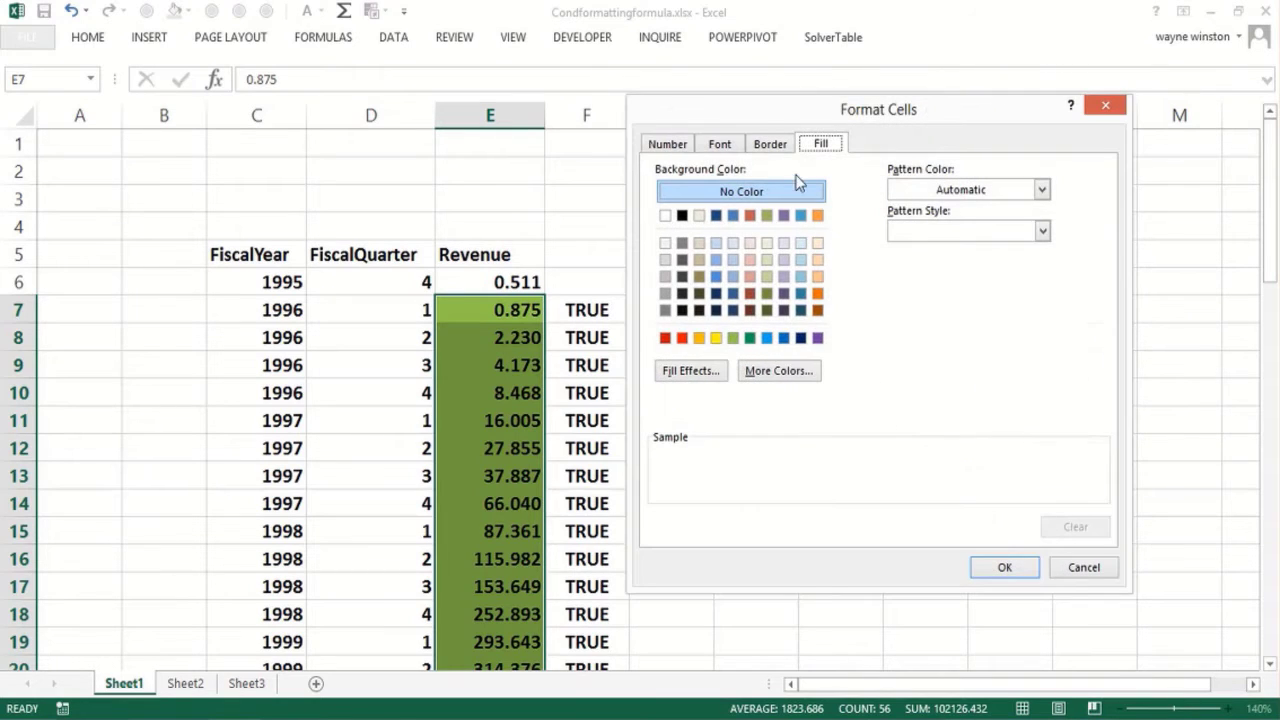
{"action": "left_click", "coordinate": [682, 338]}
{"action": "left_click", "coordinate": [1003, 569]}
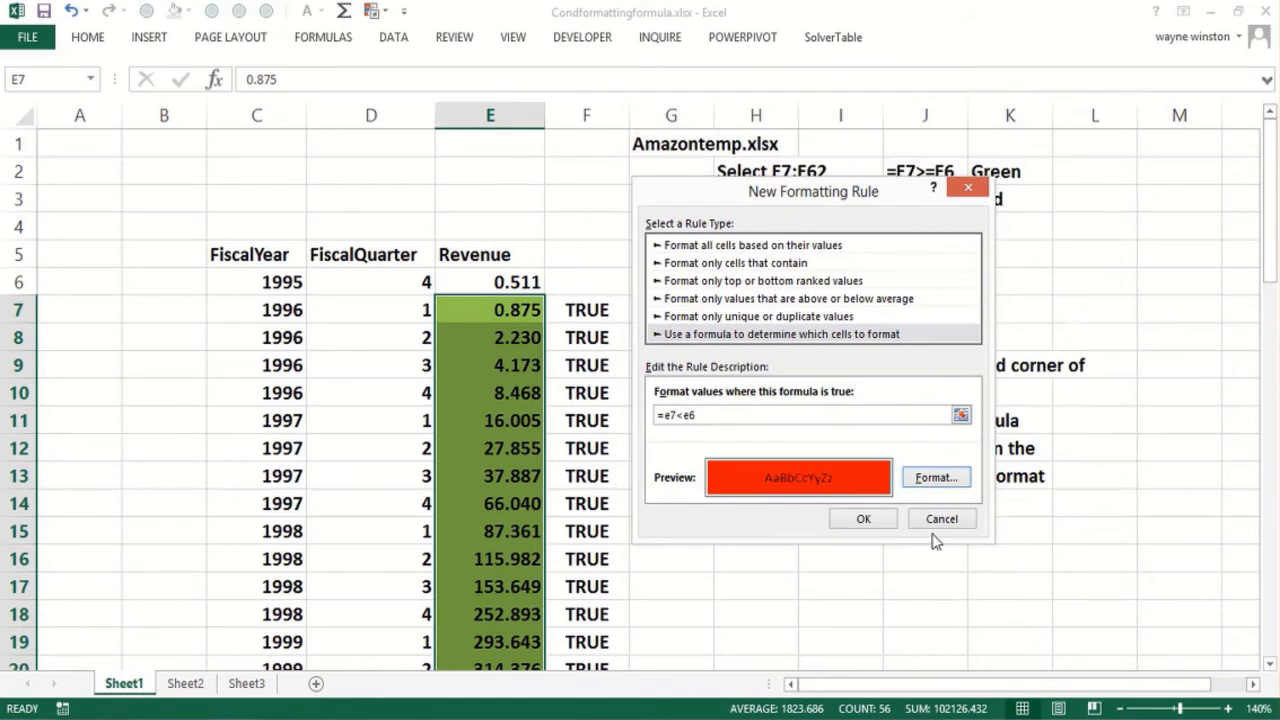
{"action": "left_click", "coordinate": [849, 521]}
- Check the fill colours in the Revenue column against the test formulas for the 1999 to 2003 quarters
{"action": "left_click", "coordinate": [490, 553]}
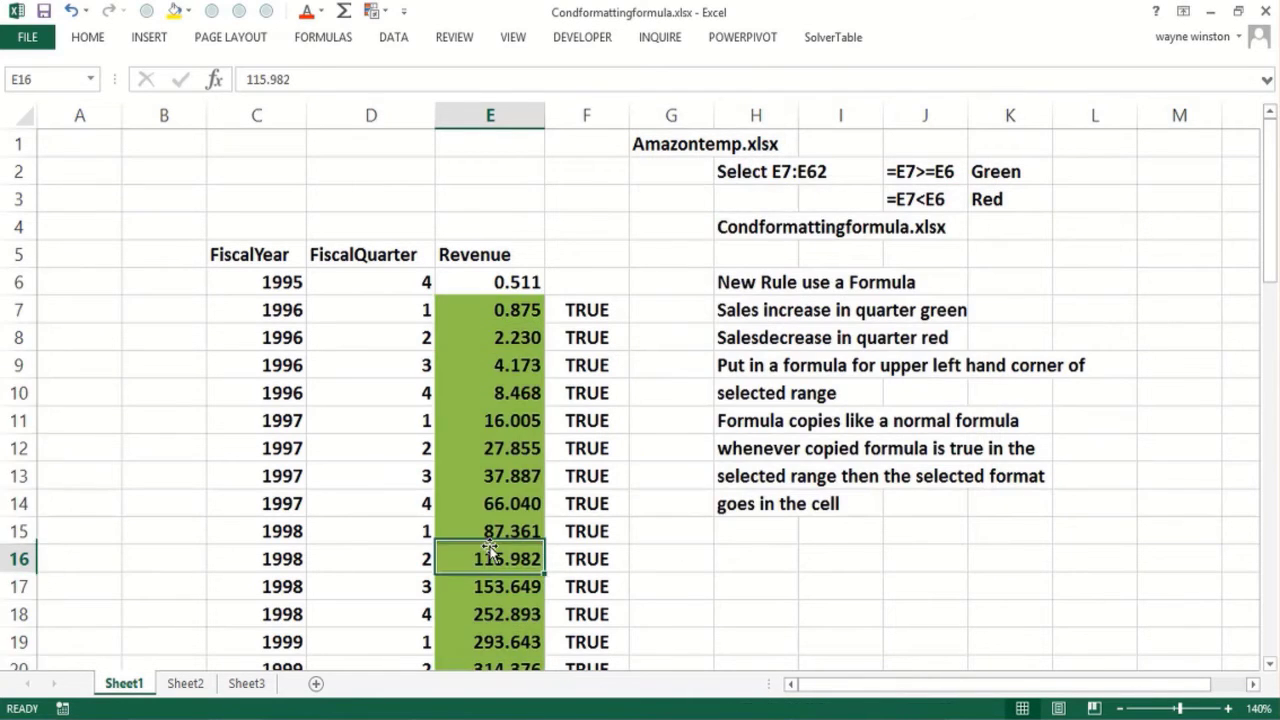
{"action": "scroll", "coordinate": [490, 548], "scroll_direction": "down", "scroll_amount": 7}
{"action": "left_click", "coordinate": [490, 550]}
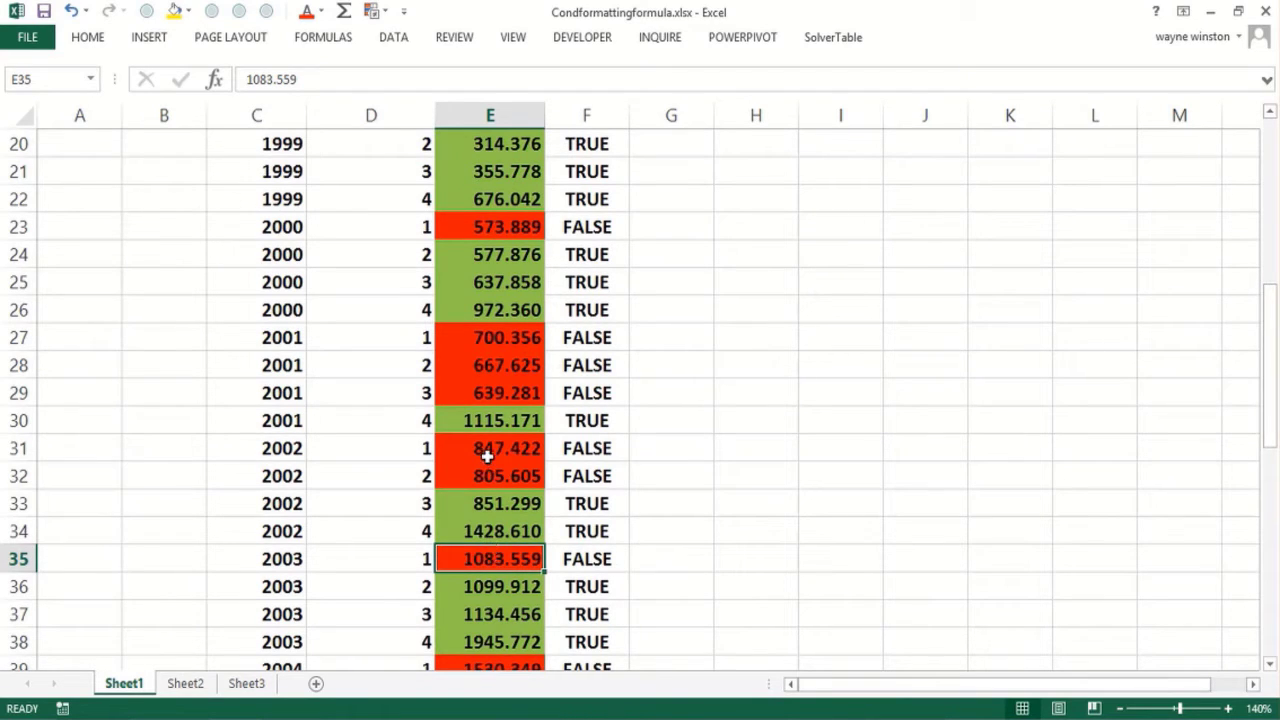
{"action": "left_click", "coordinate": [500, 342]}
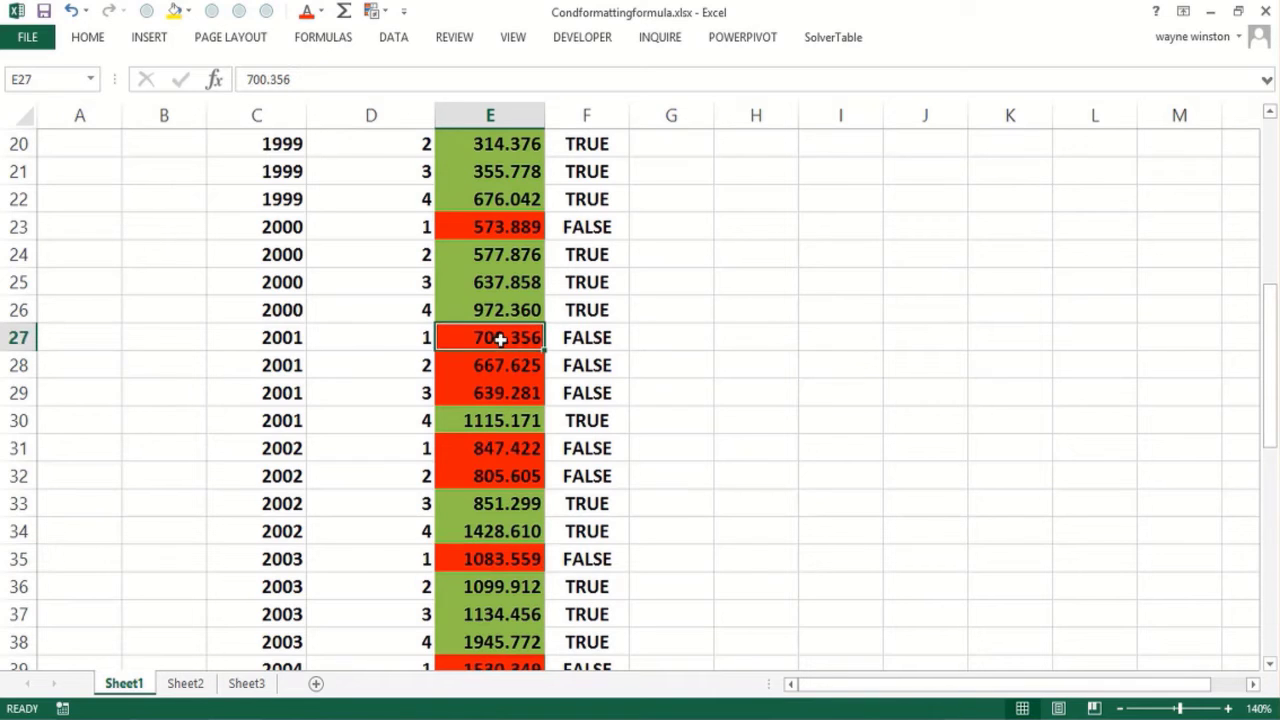
- Check the fill colours in the Revenue column against the test formulas for the 2001 and 2006 to 2009 quarters
{"action": "left_click", "coordinate": [507, 399]}
{"action": "left_click", "coordinate": [495, 337]}
{"action": "left_click", "coordinate": [487, 392]}
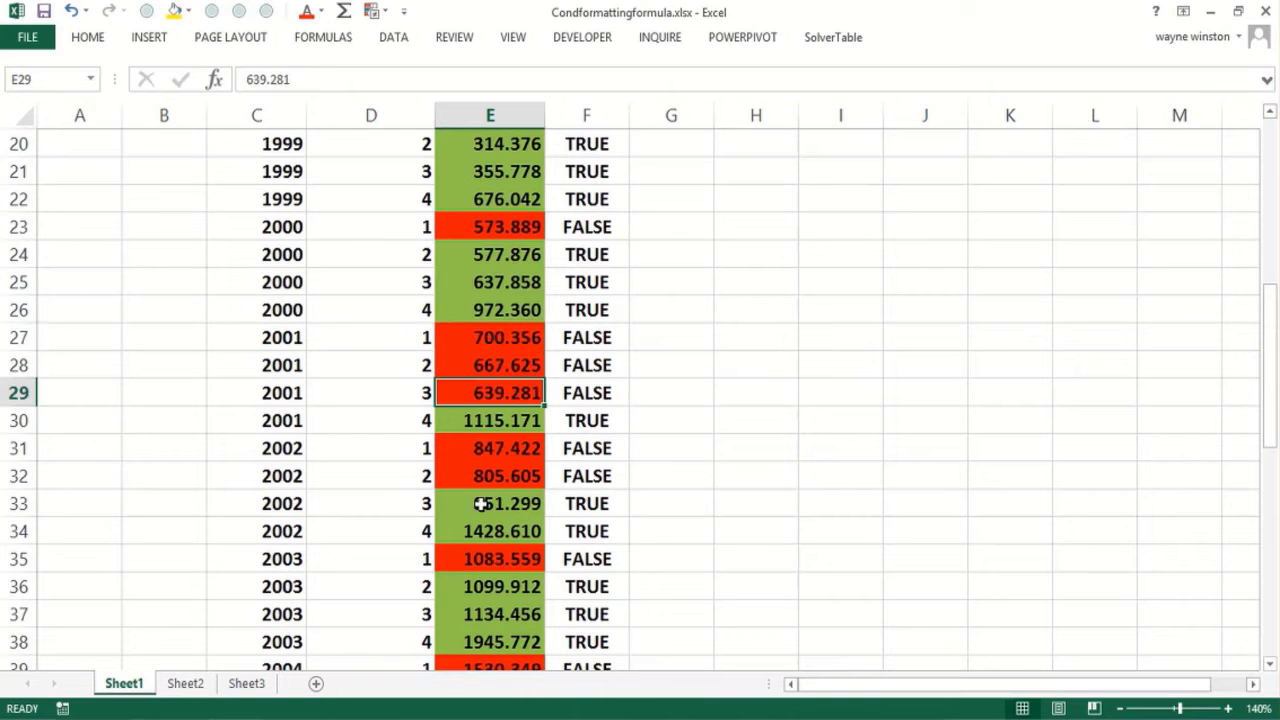
{"action": "key", "text": "Page_Down"}
{"action": "key", "text": "Page_Down"}
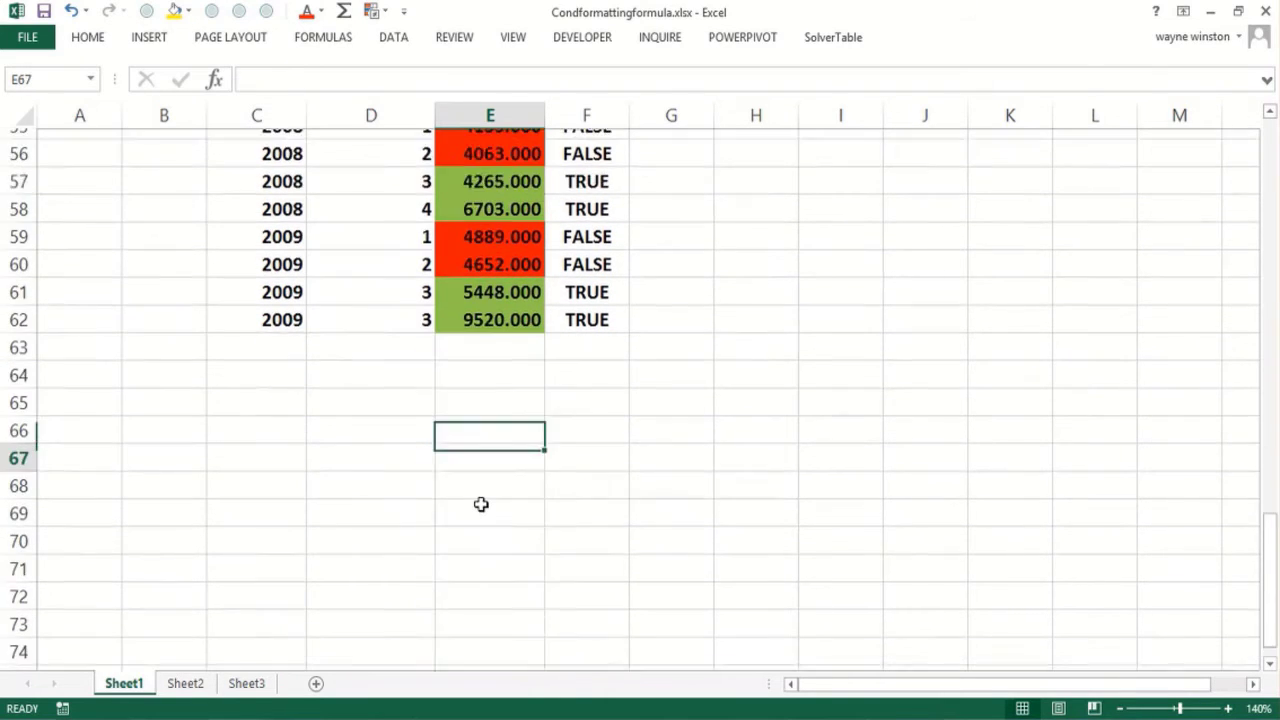
{"action": "key", "text": "Up"}
{"action": "key", "text": "Up"}
{"action": "key", "text": "Up"}
{"action": "key", "text": "Up"}
{"action": "key", "text": "Up"}
{"action": "key", "text": "Up"}
{"action": "key", "text": "Up"}
{"action": "key", "text": "Up"}
{"action": "key", "text": "Up"}
{"action": "key", "text": "Up"}
{"action": "key", "text": "Up"}
{"action": "key", "text": "Up"}
{"action": "key", "text": "Up"}
{"action": "key", "text": "Up"}
{"action": "key", "text": "Up"}
{"action": "key", "text": "Up"}
{"action": "key", "text": "Up"}
{"action": "key", "text": "Up"}
{"action": "key", "text": "Up"}
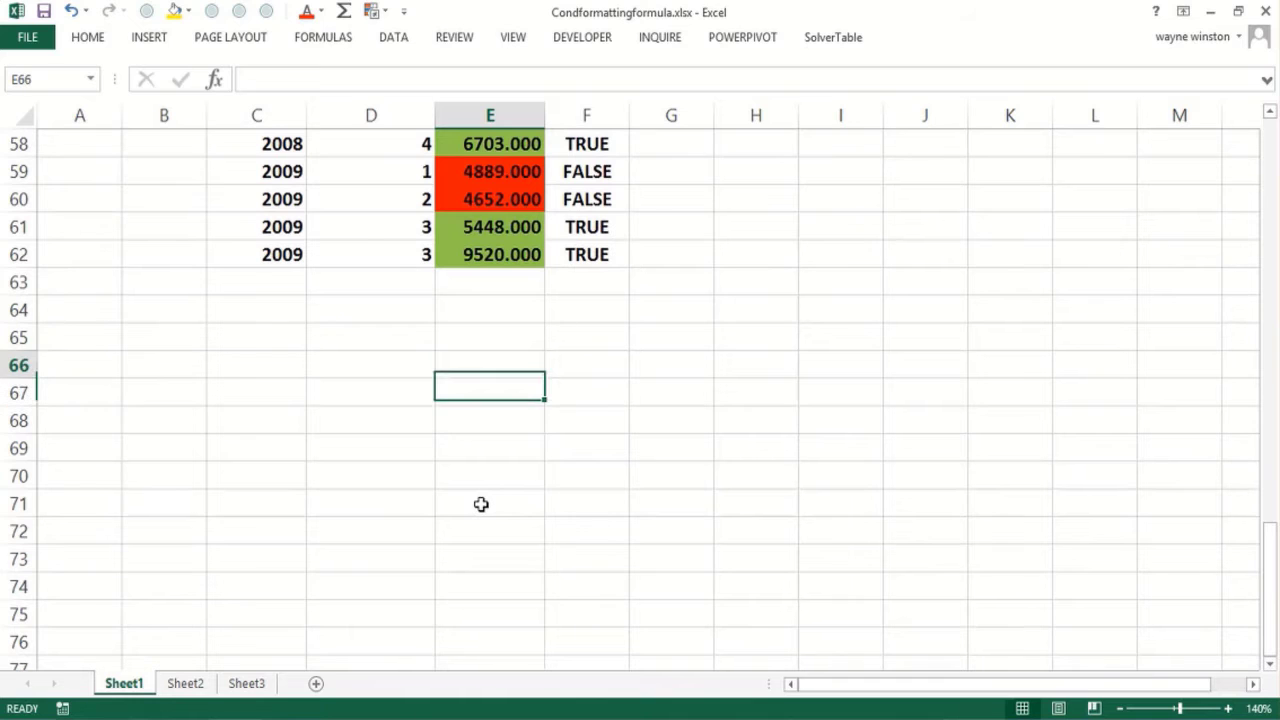
{"action": "key", "text": "Down"}
{"action": "key", "text": "Down"}
{"action": "key", "text": "Down"}
{"action": "key", "text": "Down"}
{"action": "key", "text": "Down"}
{"action": "key", "text": "Down"}
{"action": "key", "text": "Down"}
{"action": "key", "text": "Down"}
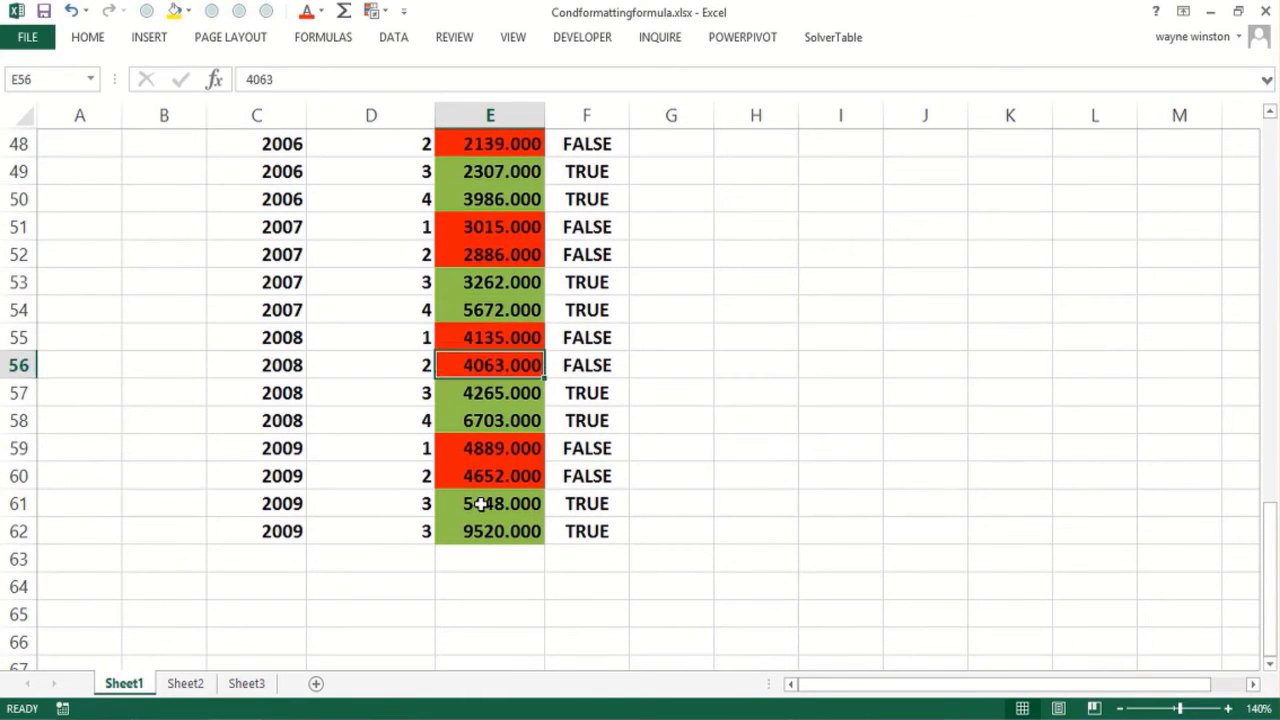
- Review the green and red fills in the Revenue column for the 1996 to 2005 quarters
{"action": "key", "text": "Page_Up"}
{"action": "key", "text": "Page_Up"}
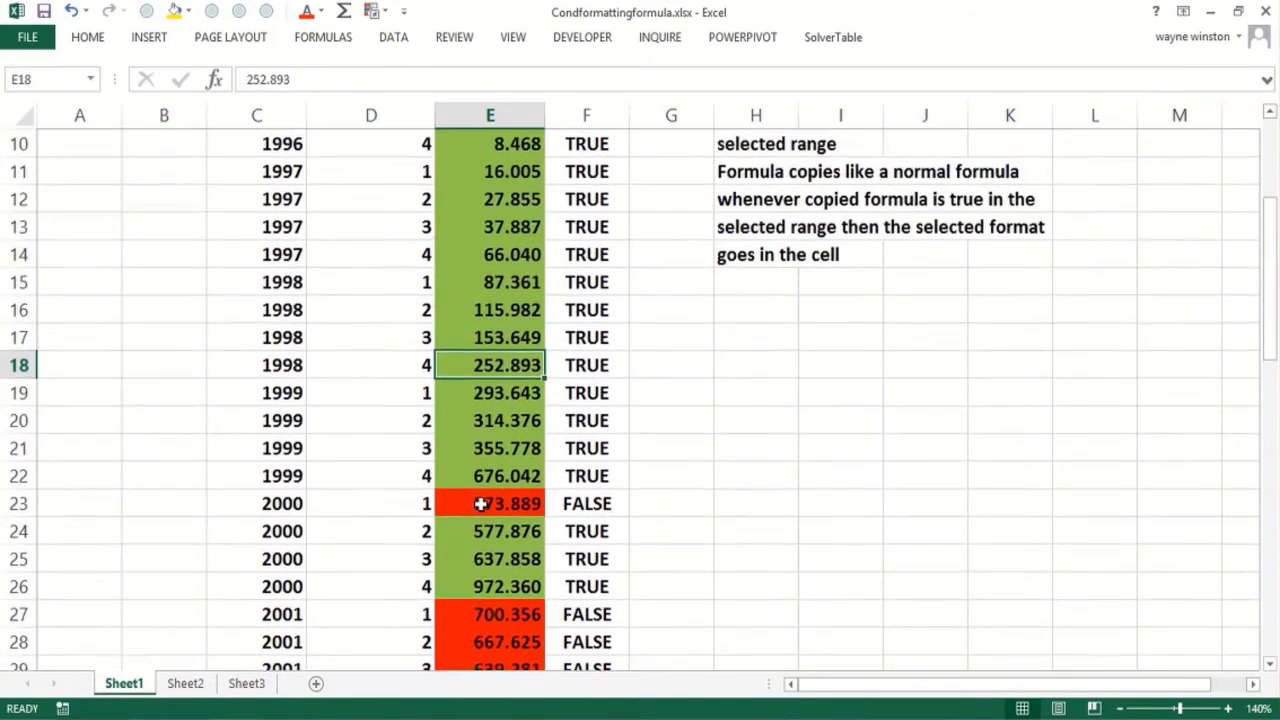
{"action": "key", "text": "Page_Down"}
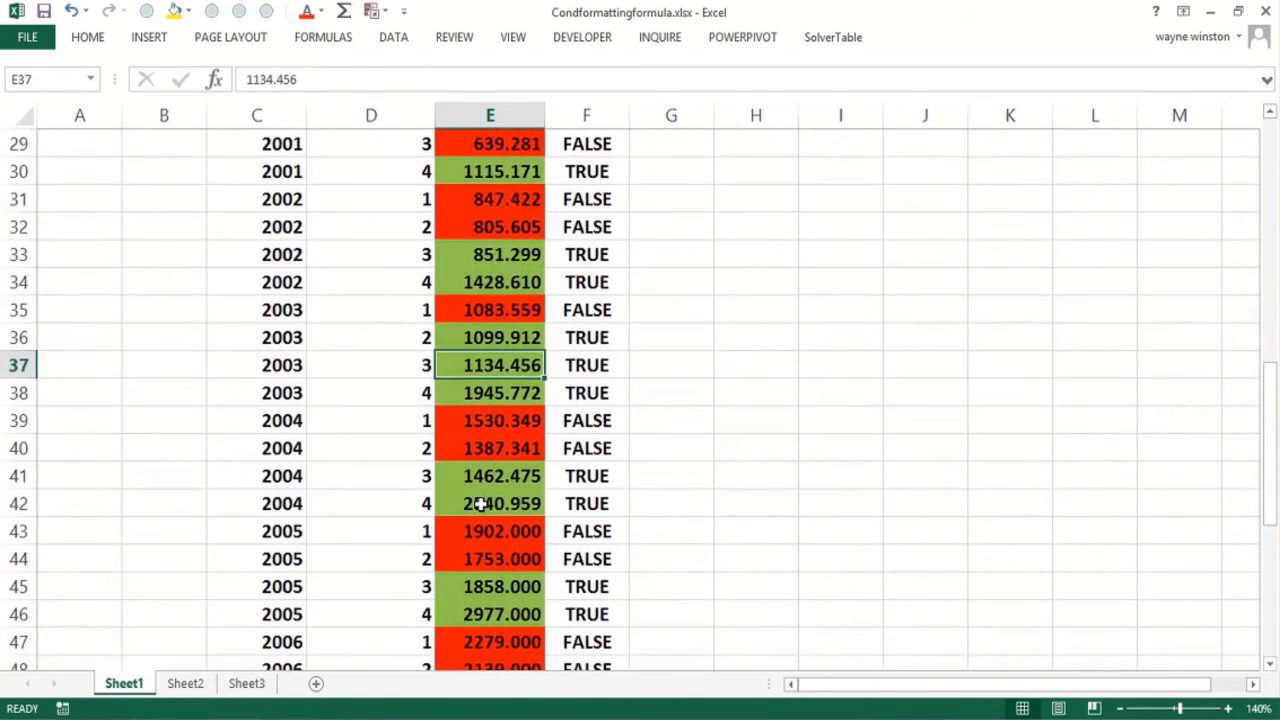
{"action": "key", "text": "Page_Up"}
{"action": "key", "text": "Down"}
{"action": "key", "text": "Down"}
{"action": "key", "text": "Down"}
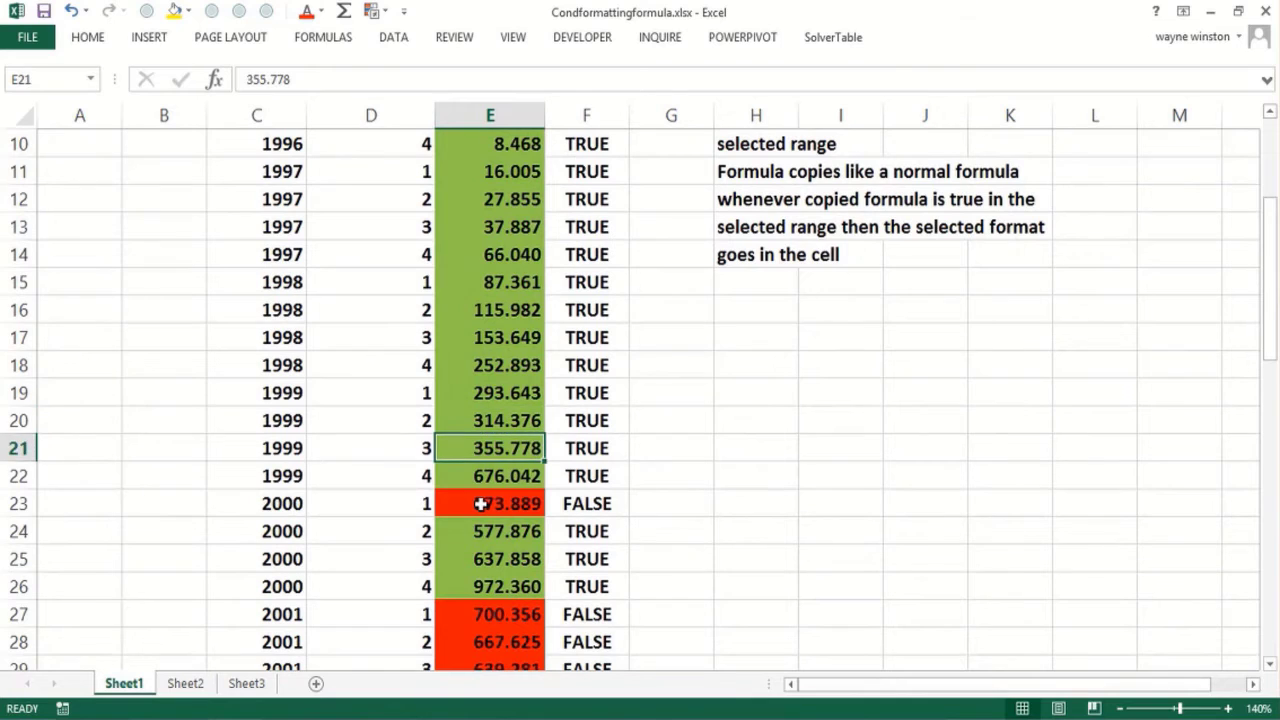
{"action": "key", "text": "Down"}
{"action": "key", "text": "Down"}
{"action": "key", "text": "Down"}
{"action": "key", "text": "Down"}
{"action": "key", "text": "Down"}
{"action": "key", "text": "Down"}
{"action": "key", "text": "Down"}
{"action": "key", "text": "Down"}
{"action": "key", "text": "Down"}
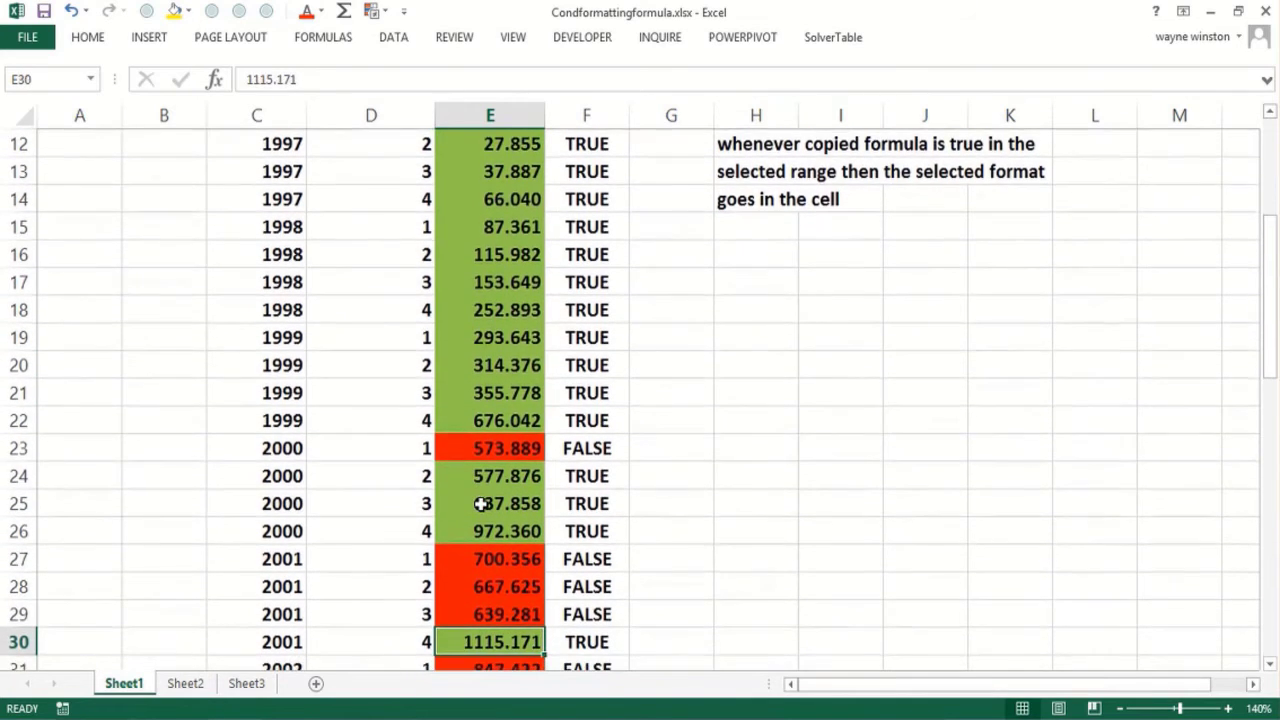
{"action": "key", "text": "Page_Up"}
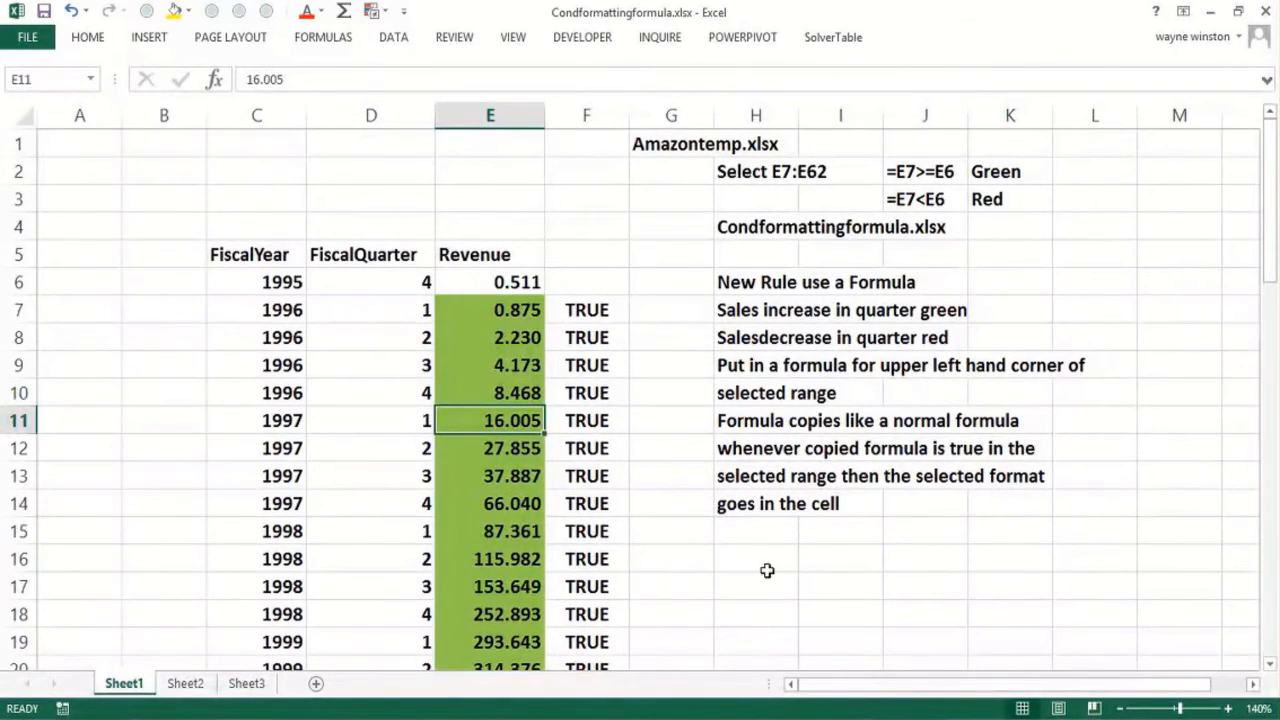
- Enter the state headings NY, CAL and Texas in I16:K16 below the notes
{"action": "left_click", "coordinate": [839, 562]}
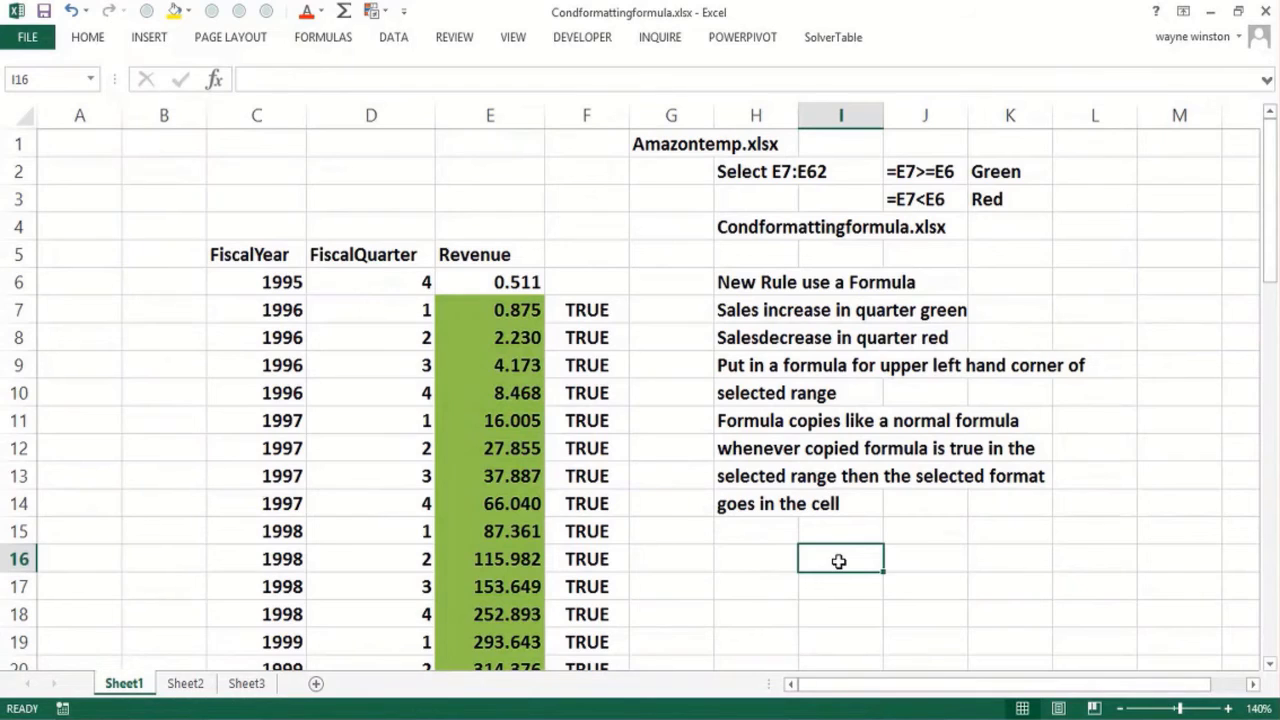
{"action": "type", "text": "NY"}
{"action": "key", "text": "Tab"}
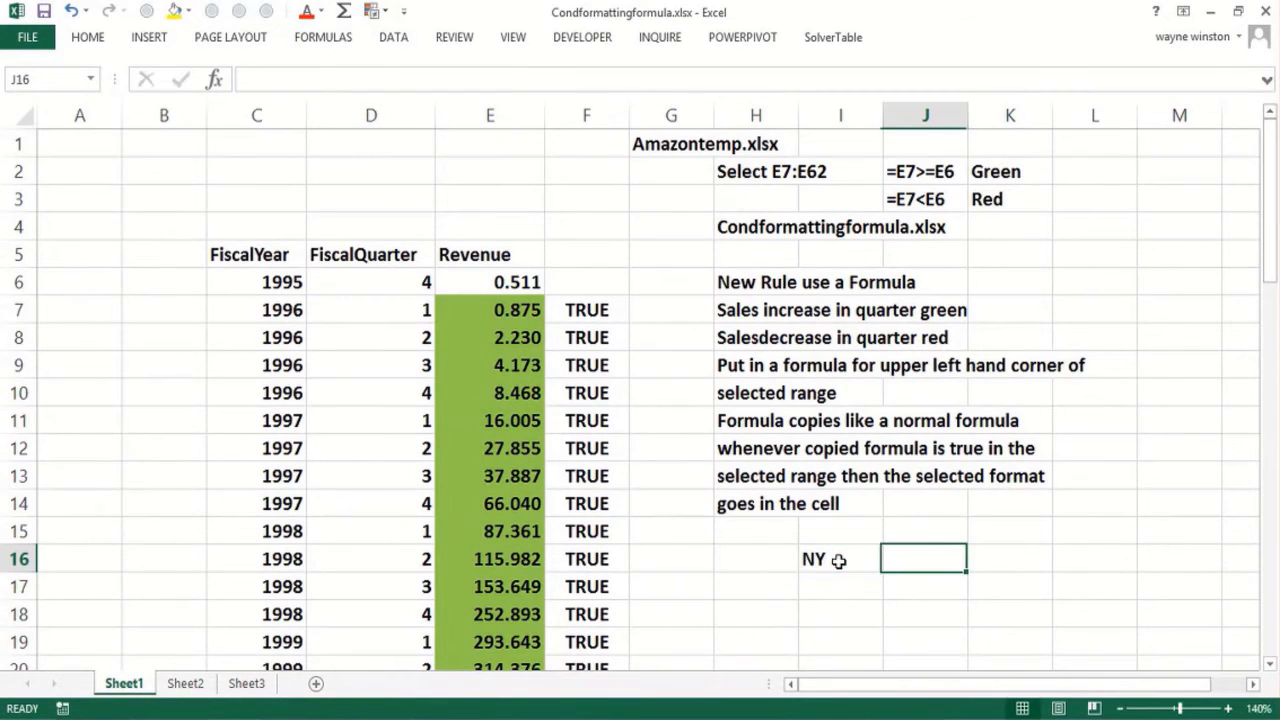
{"action": "type", "text": "CAL"}
{"action": "key", "text": "Tab"}
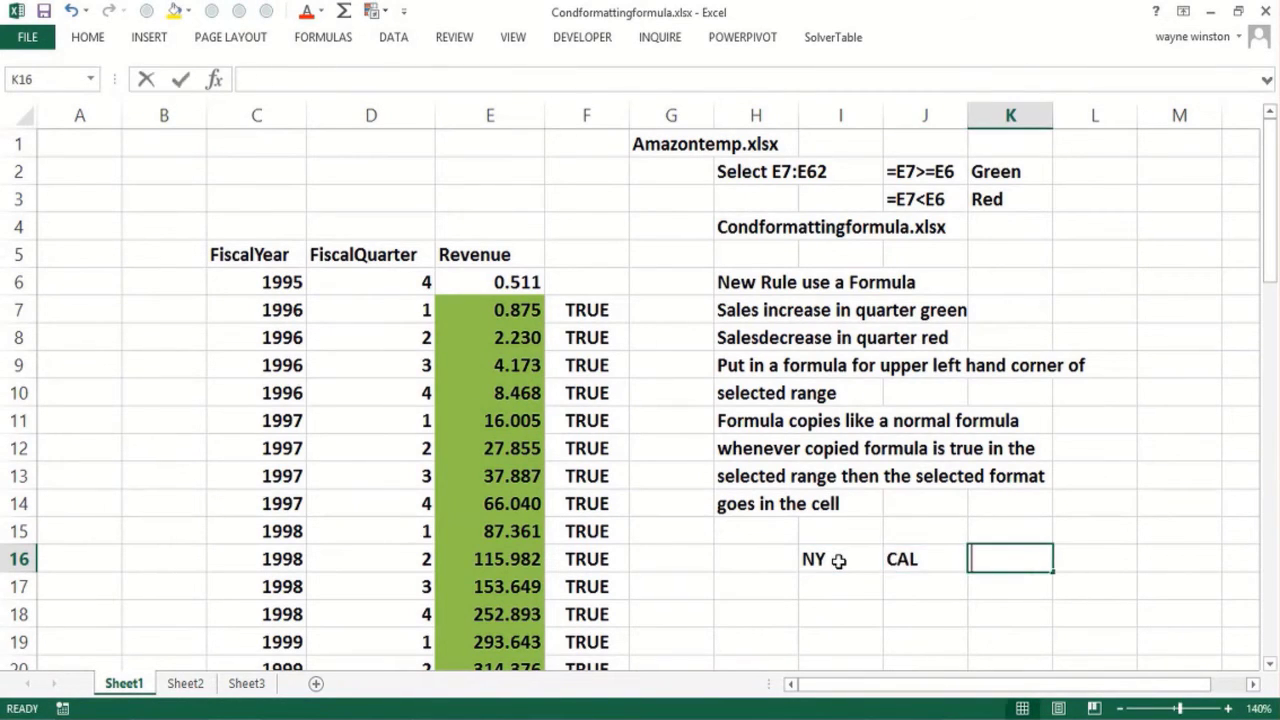
{"action": "type", "text": "Texasa"}
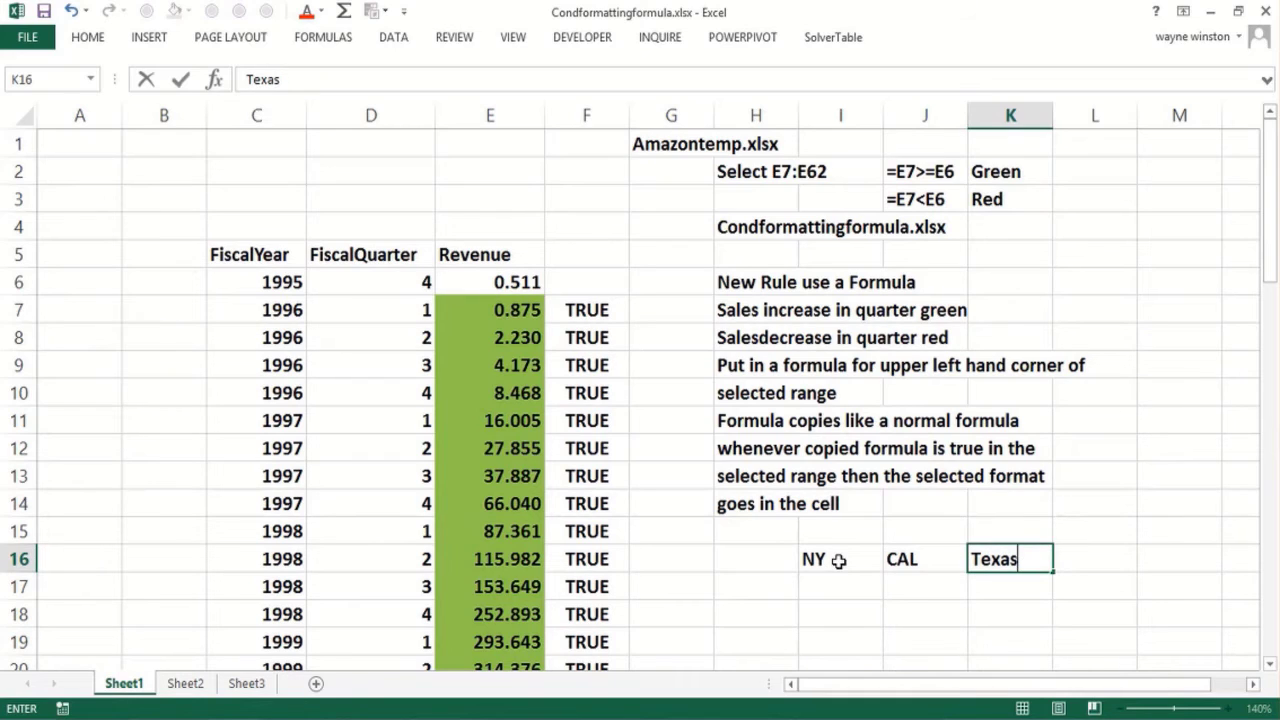
{"action": "key", "text": "Return"}
- Enter the values 300, 400 and 500 under NY in I17:I19
{"action": "key", "text": "Return"}
{"action": "key", "text": "Left"}
{"action": "key", "text": "Left"}
{"action": "key", "text": "Left"}
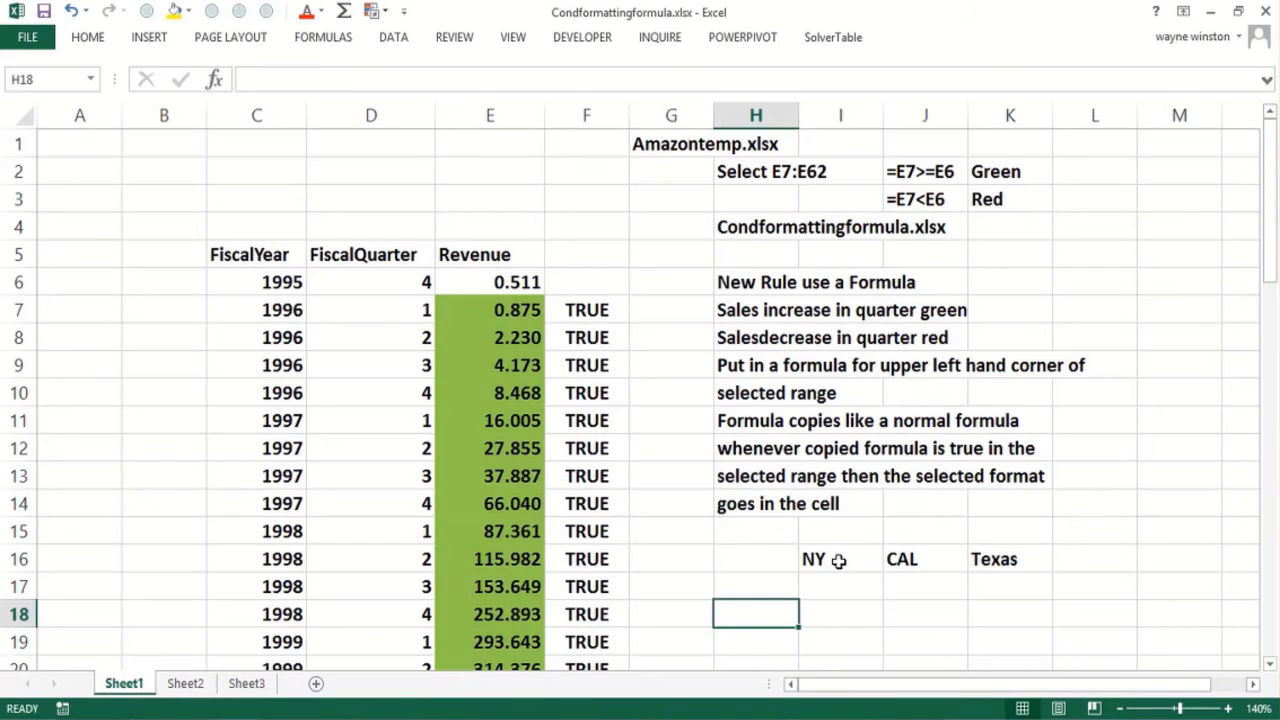
{"action": "key", "text": "Up"}
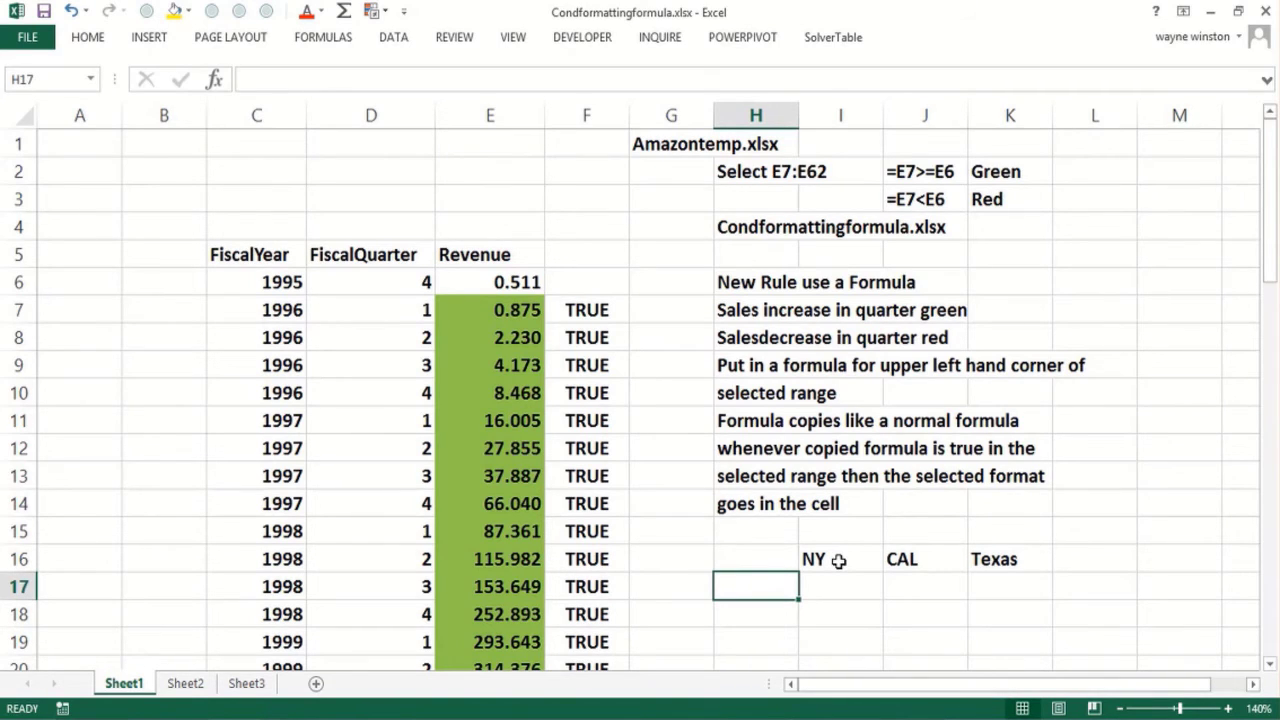
{"action": "key", "text": "Right"}
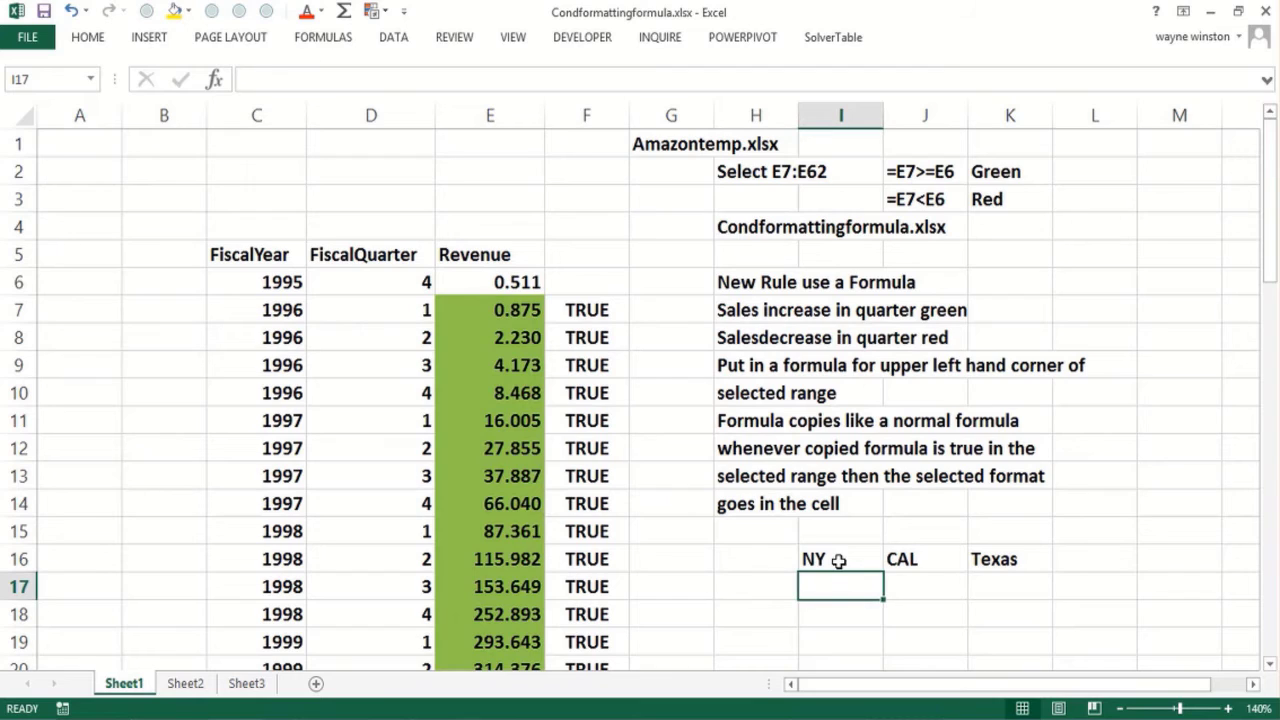
{"action": "type", "text": "300"}
{"action": "key", "text": "Return"}
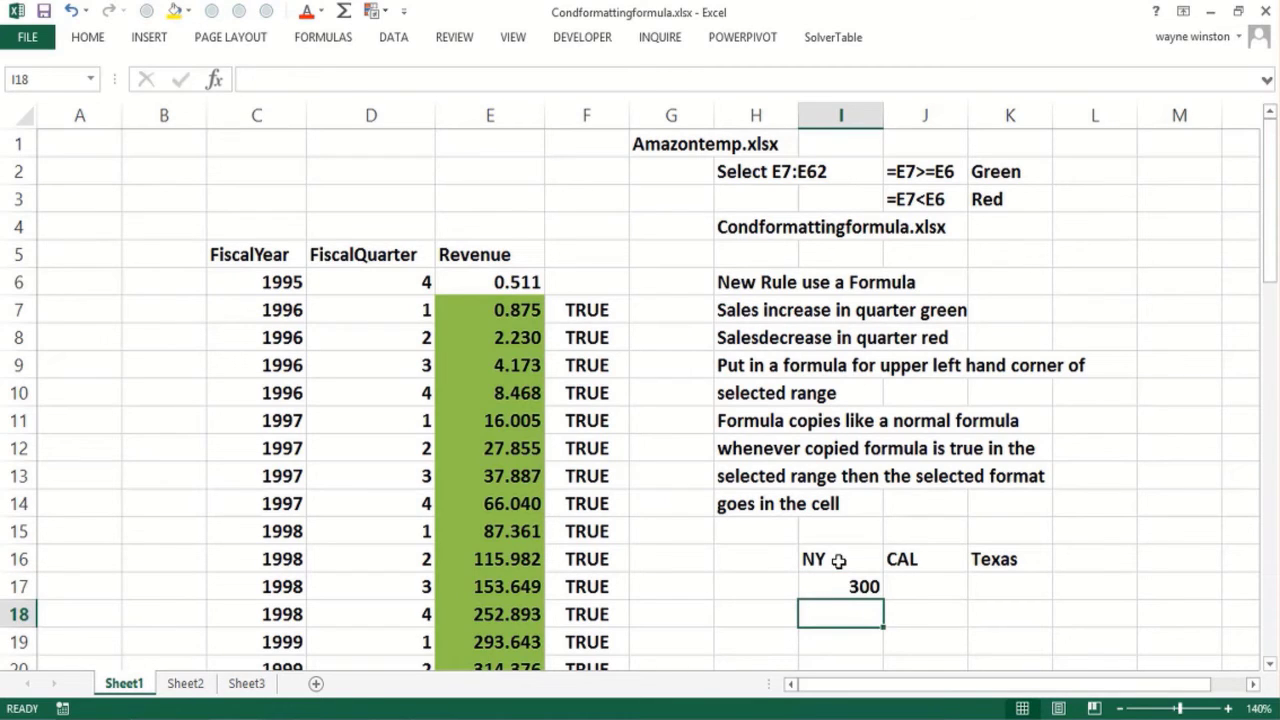
{"action": "type", "text": "400"}
{"action": "key", "text": "Return"}
{"action": "type", "text": "500"}
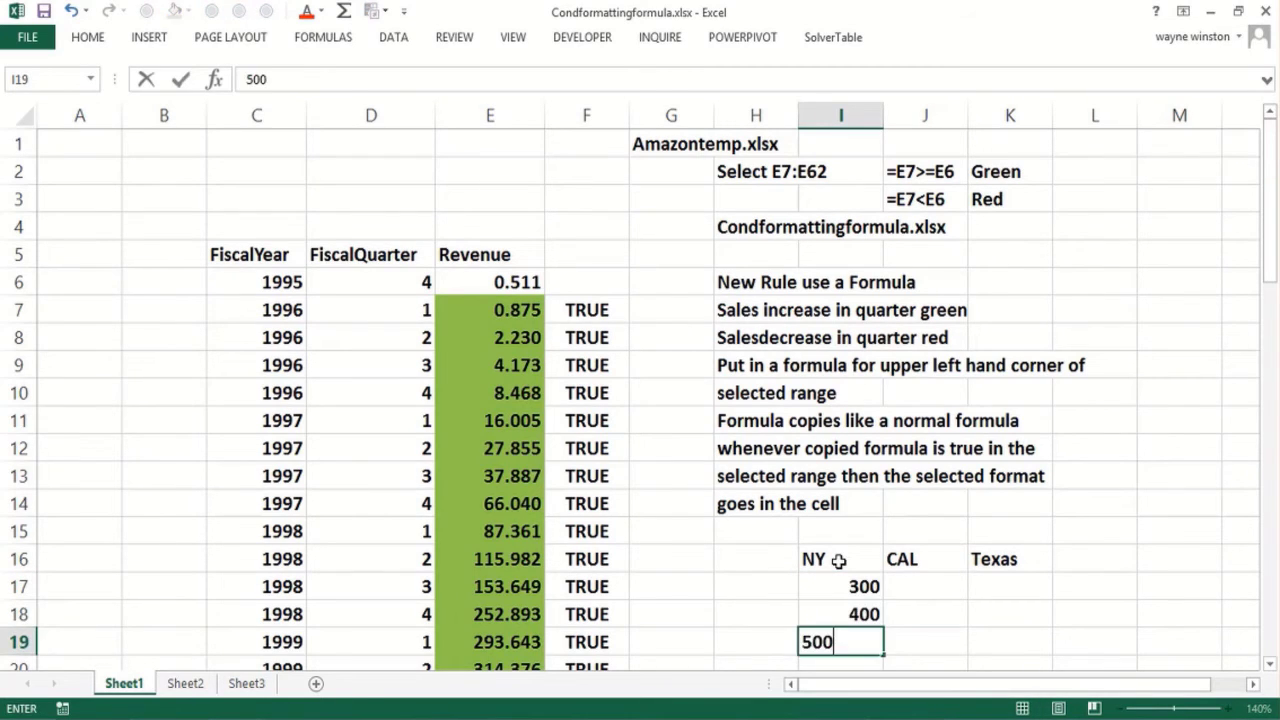
{"action": "key", "text": "Right"}
- Enter the values 400, 200 and 300 under CAL in J17:J19
{"action": "key", "text": "Up"}
{"action": "key", "text": "Up"}
{"action": "key", "text": "Up"}
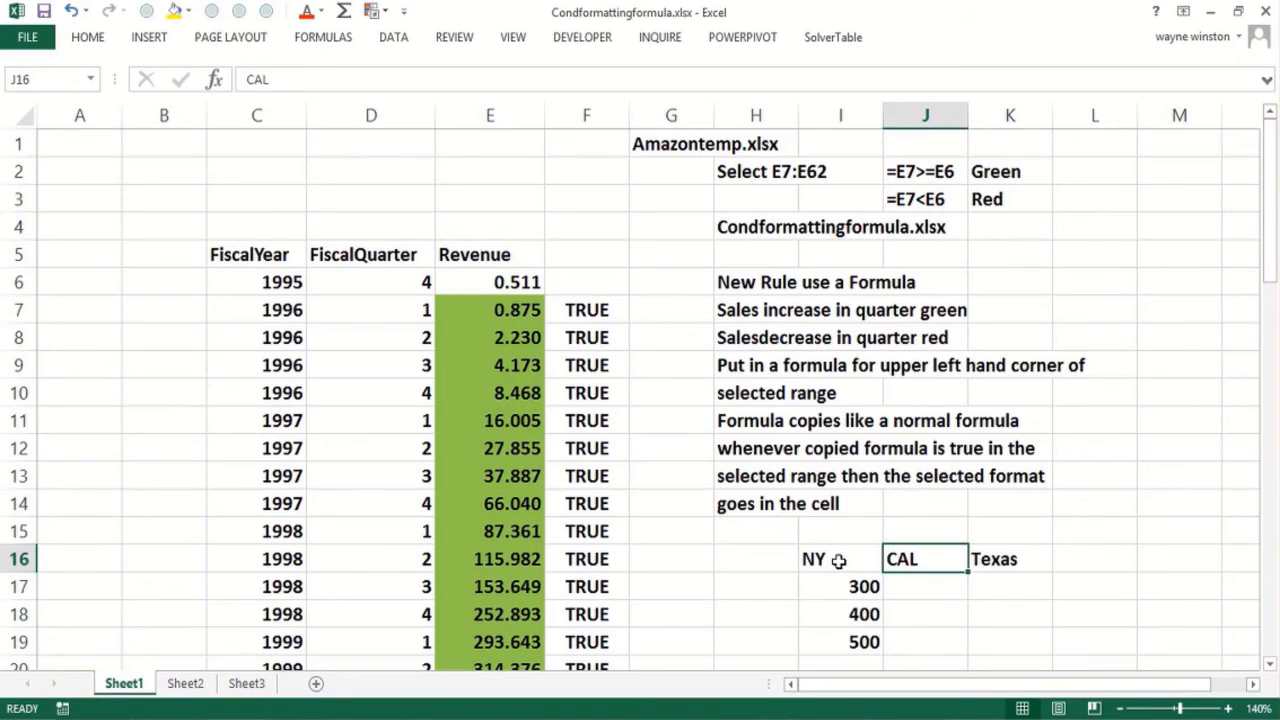
{"action": "key", "text": "Down"}
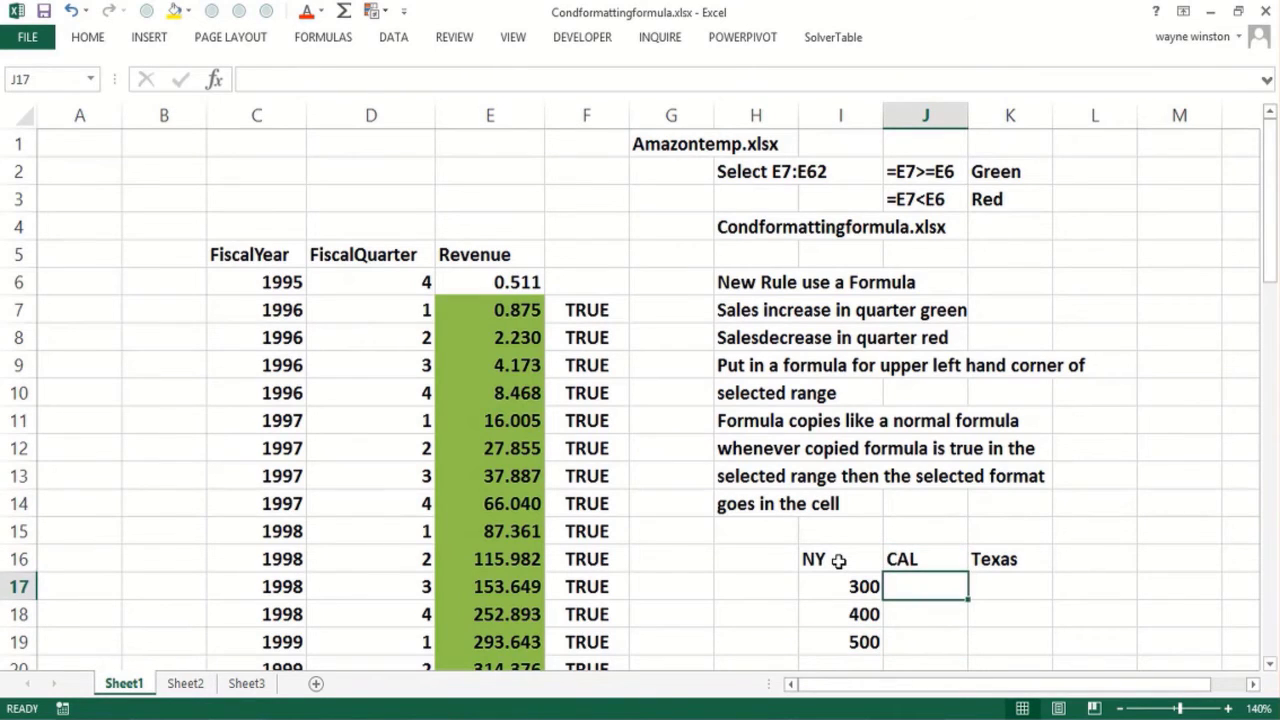
{"action": "type", "text": "400"}
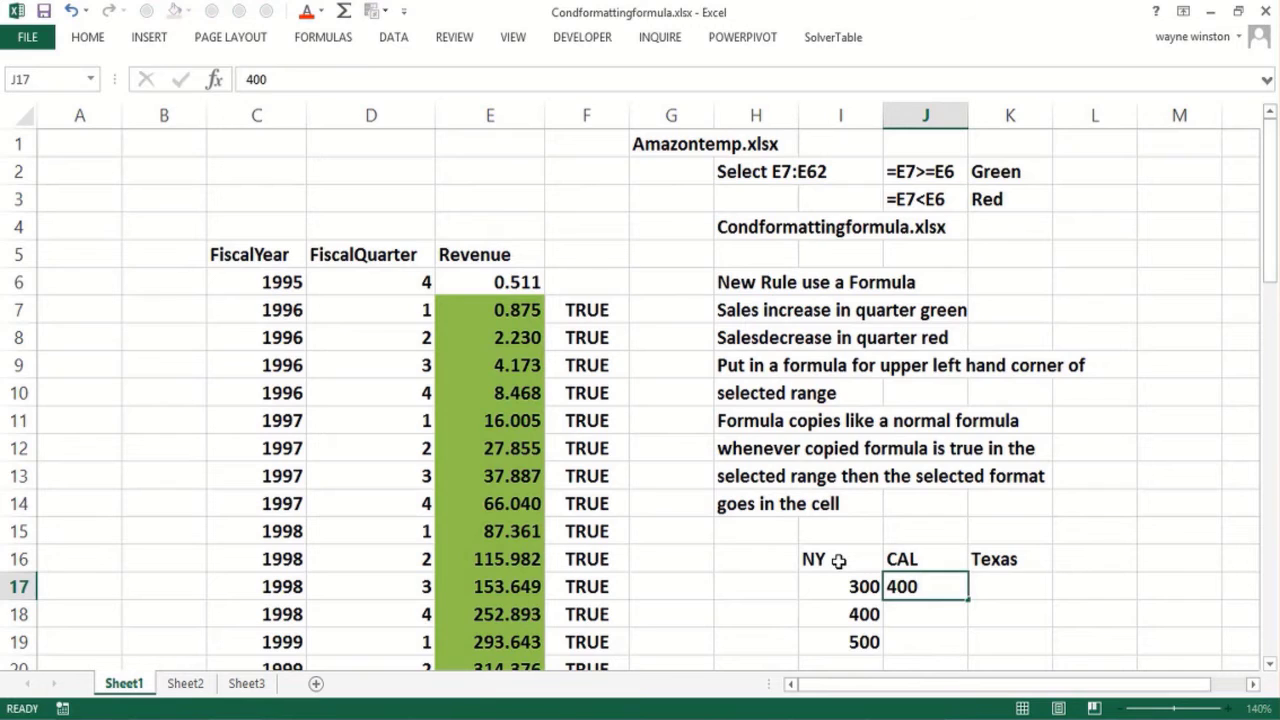
{"action": "key", "text": "Return"}
{"action": "type", "text": "200"}
{"action": "key", "text": "Return"}
{"action": "type", "text": "300"}
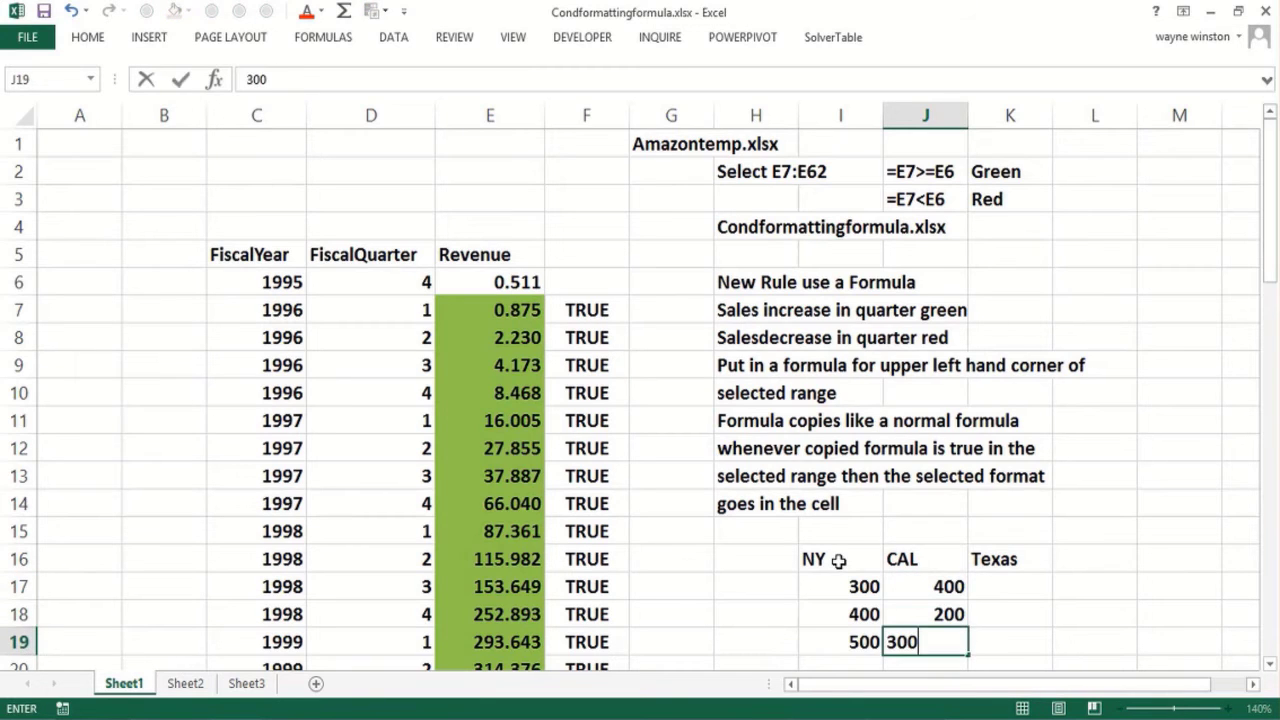
{"action": "key", "text": "ctrl+Return"}
- Fill the Texas column in K17:K19 with the values 150, 350 and 300
{"action": "scroll", "coordinate": [838, 561], "scroll_direction": "down", "scroll_amount": 1}
{"action": "key", "text": "Up"}
{"action": "key", "text": "Right"}
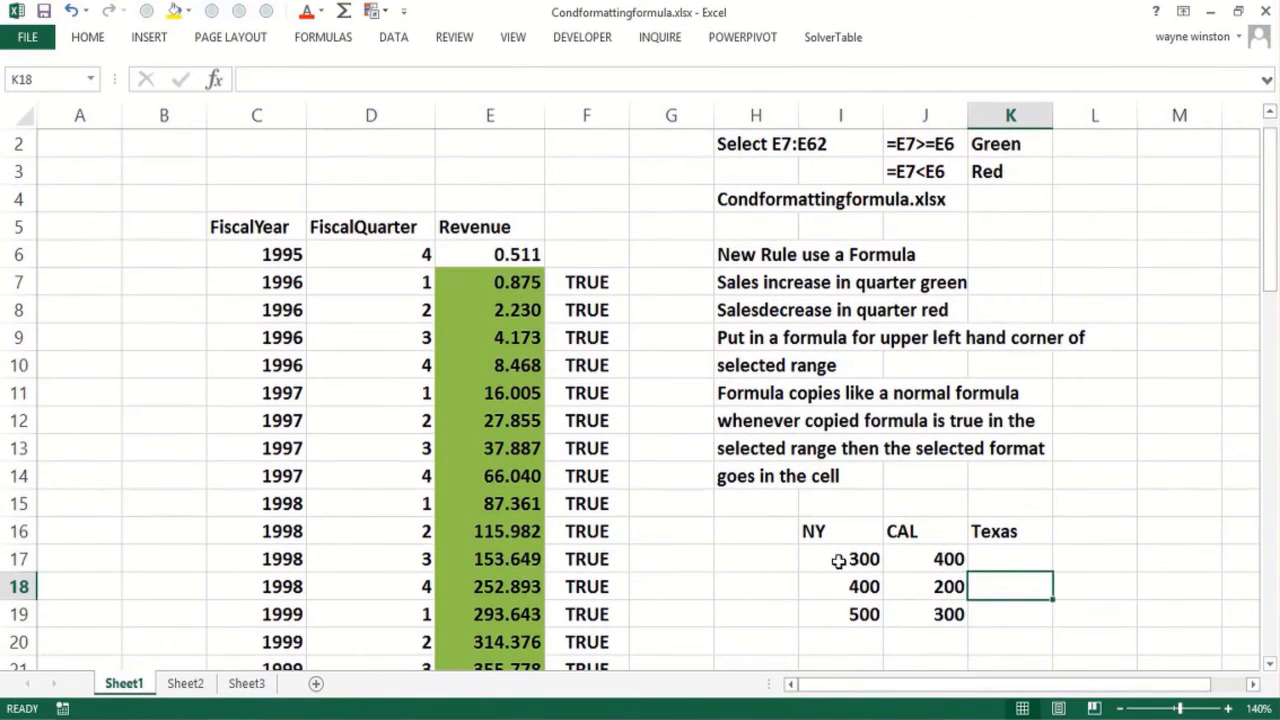
{"action": "type", "text": "350"}
{"action": "key", "text": "ctrl+Return"}
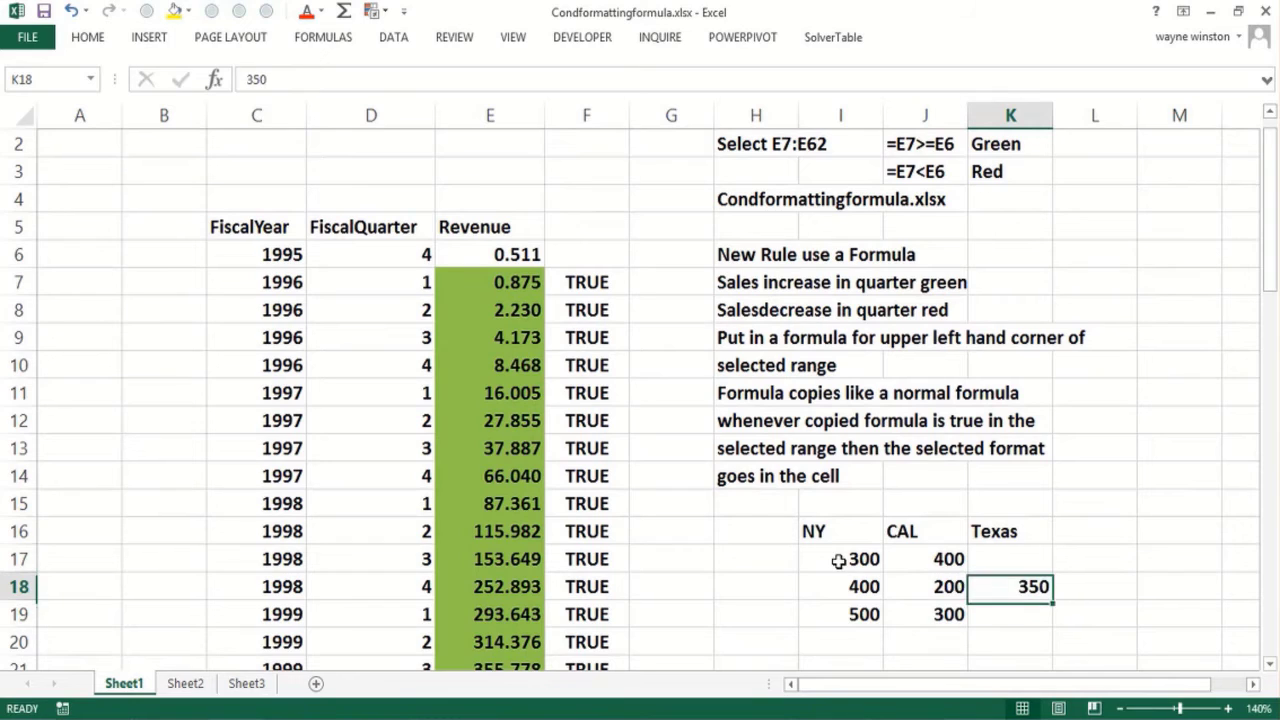
{"action": "key", "text": "Up"}
{"action": "type", "text": "150"}
{"action": "key", "text": "Return"}
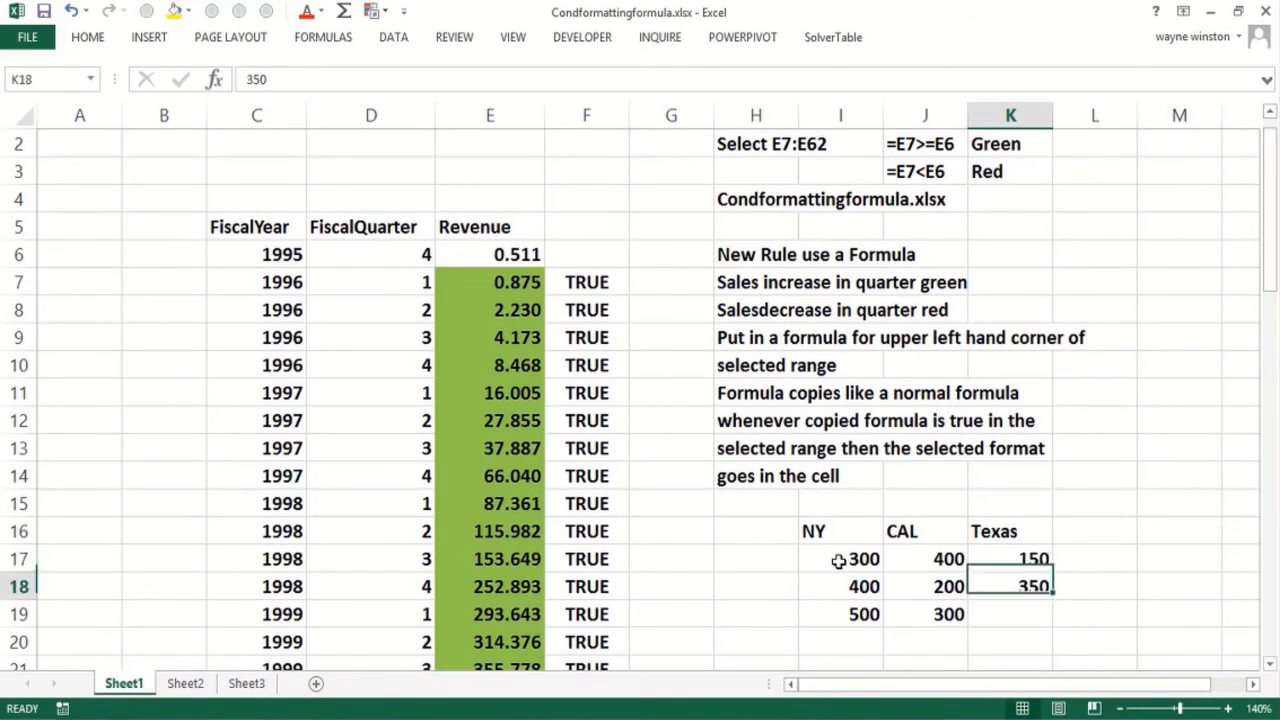
{"action": "key", "text": "Return"}
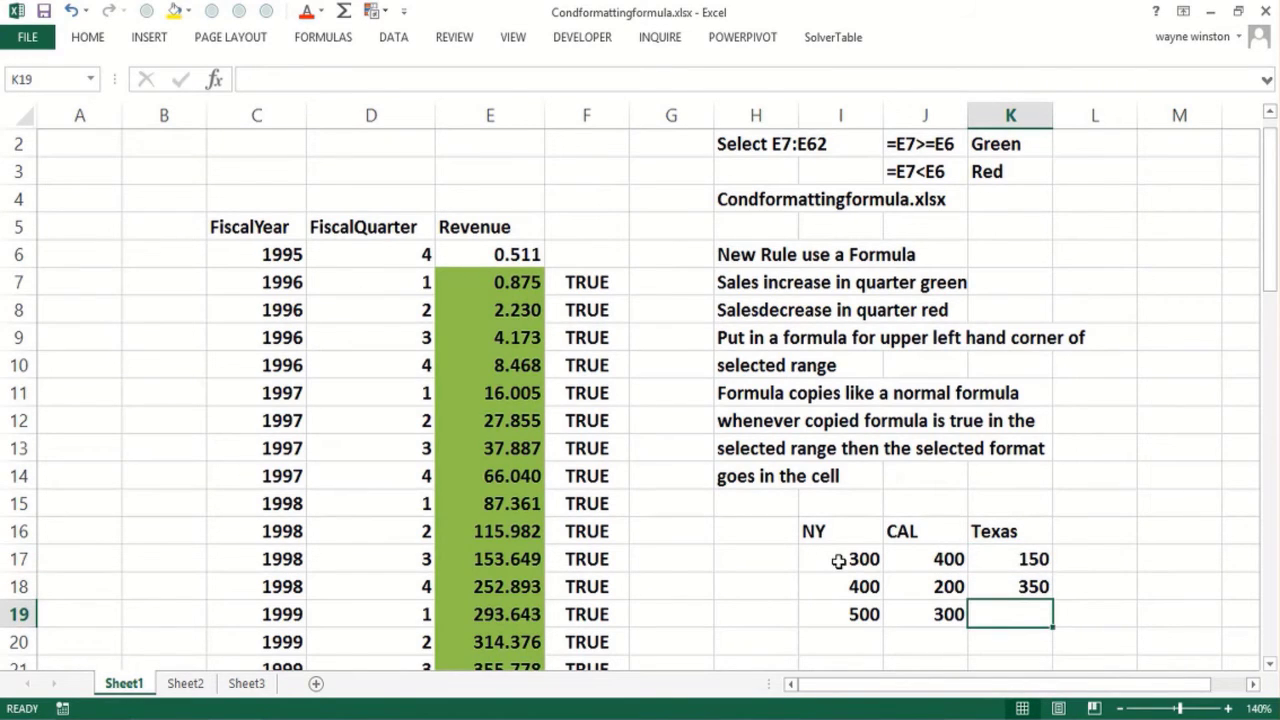
{"action": "type", "text": "300"}
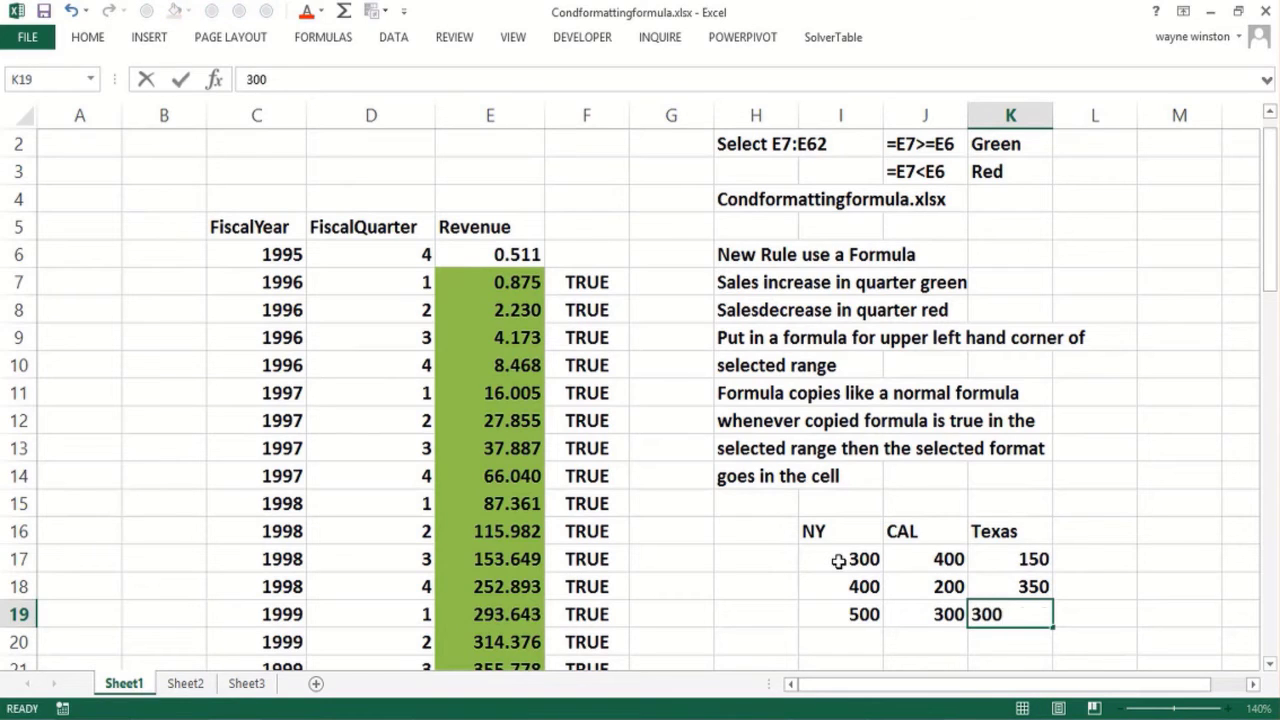
{"action": "key", "text": "Return"}
- Examine the figures in I17:K19, comparing the values within each state's column
{"action": "left_click", "coordinate": [838, 561]}
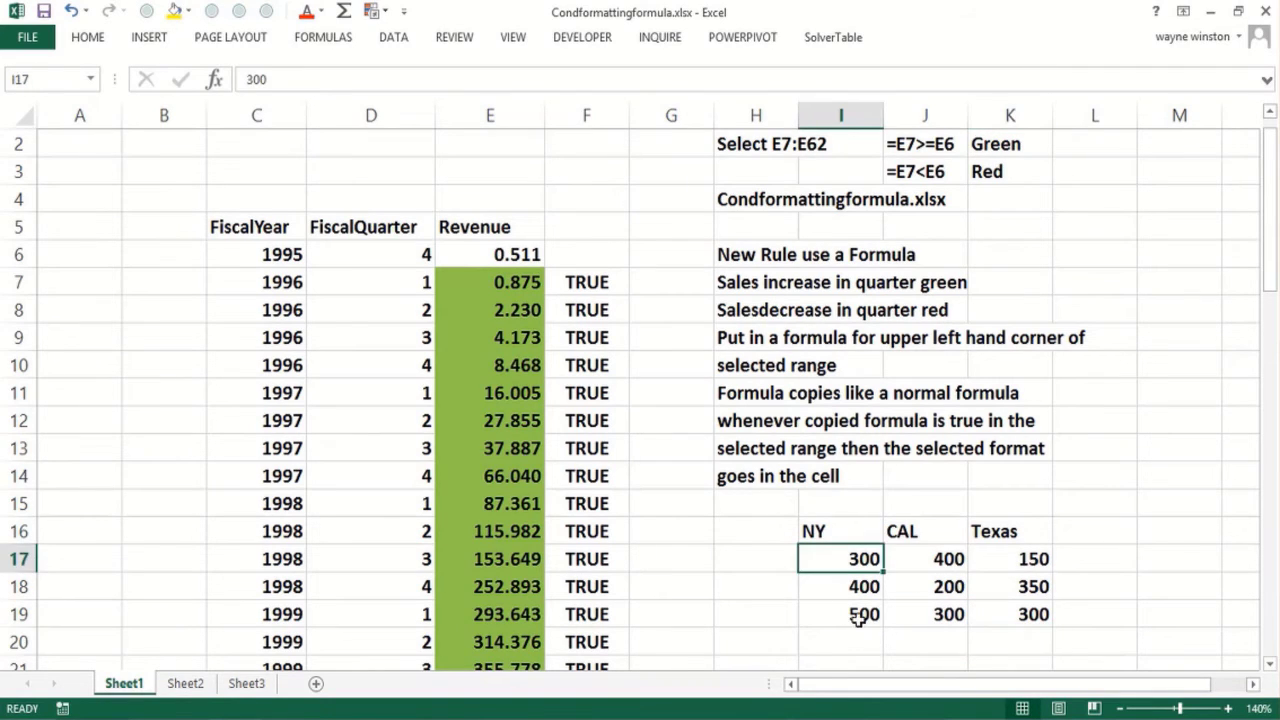
{"action": "left_click", "coordinate": [857, 616]}
{"action": "left_click", "coordinate": [845, 566]}
{"action": "left_click", "coordinate": [837, 611]}
{"action": "left_click", "coordinate": [921, 565]}
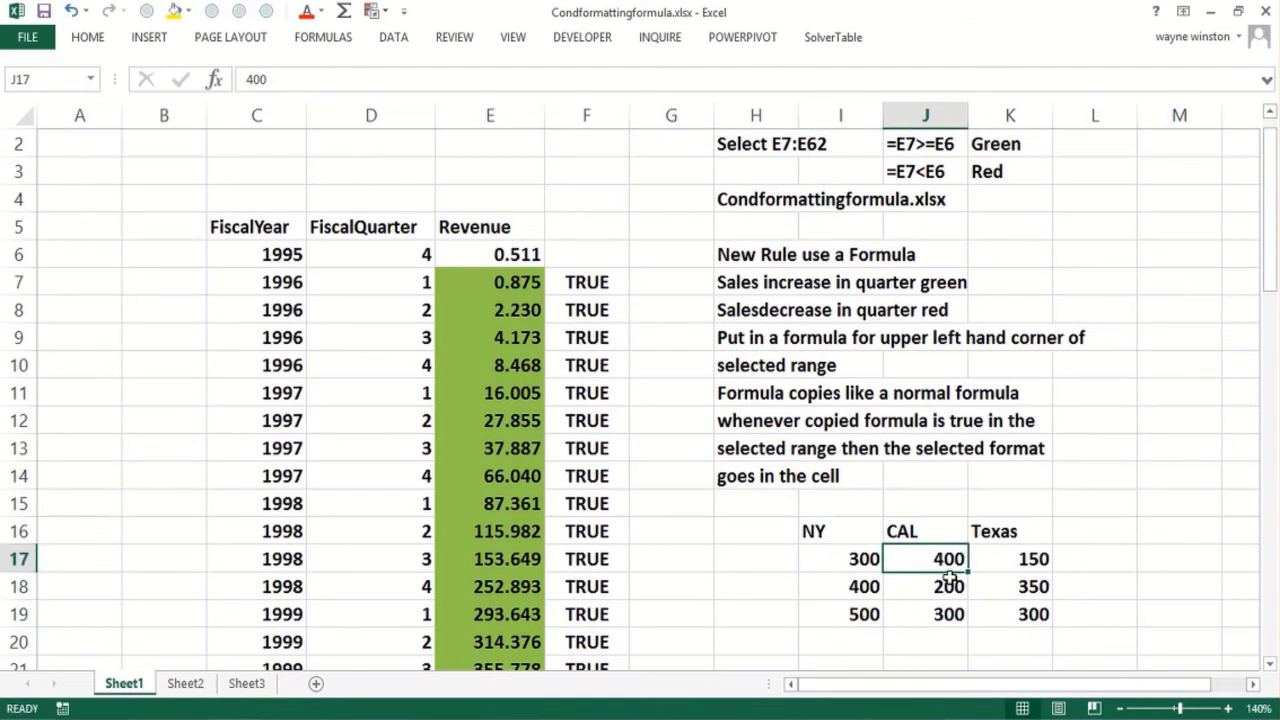
{"action": "left_click", "coordinate": [1018, 612]}
{"action": "left_click_drag", "start_coordinate": [845, 562], "coordinate": [843, 606]}
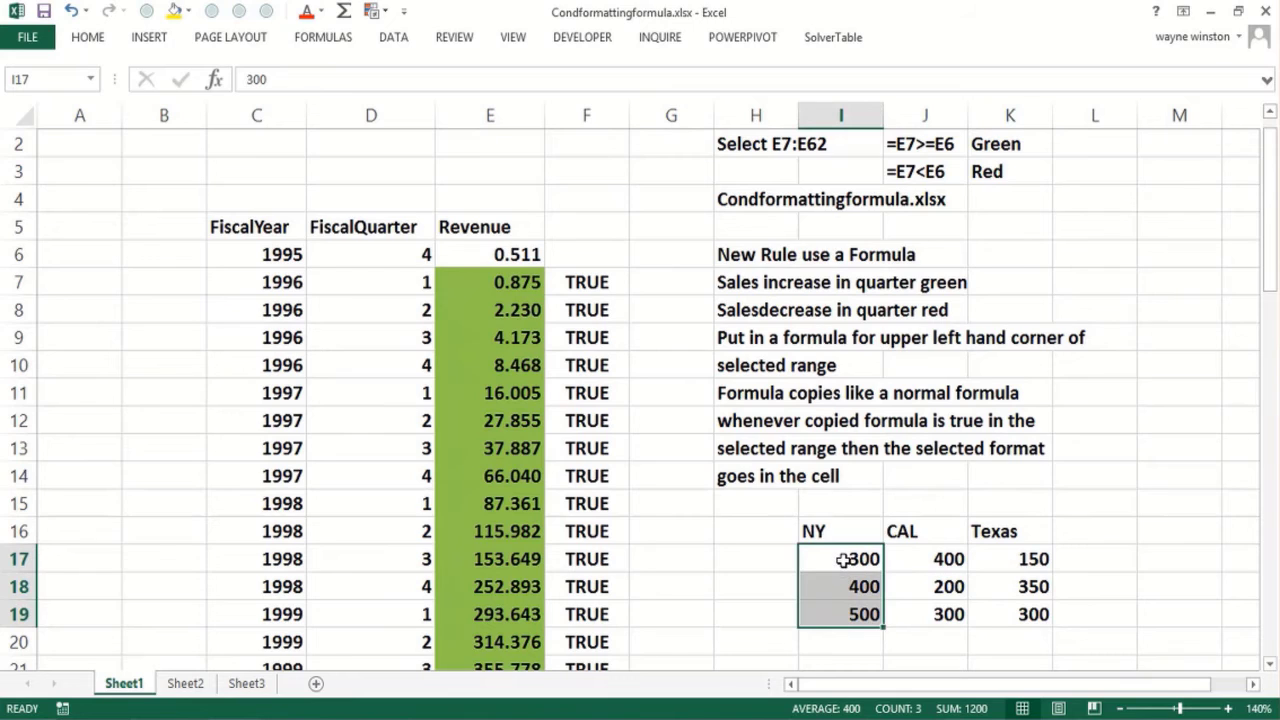
{"action": "left_click", "coordinate": [843, 559]}
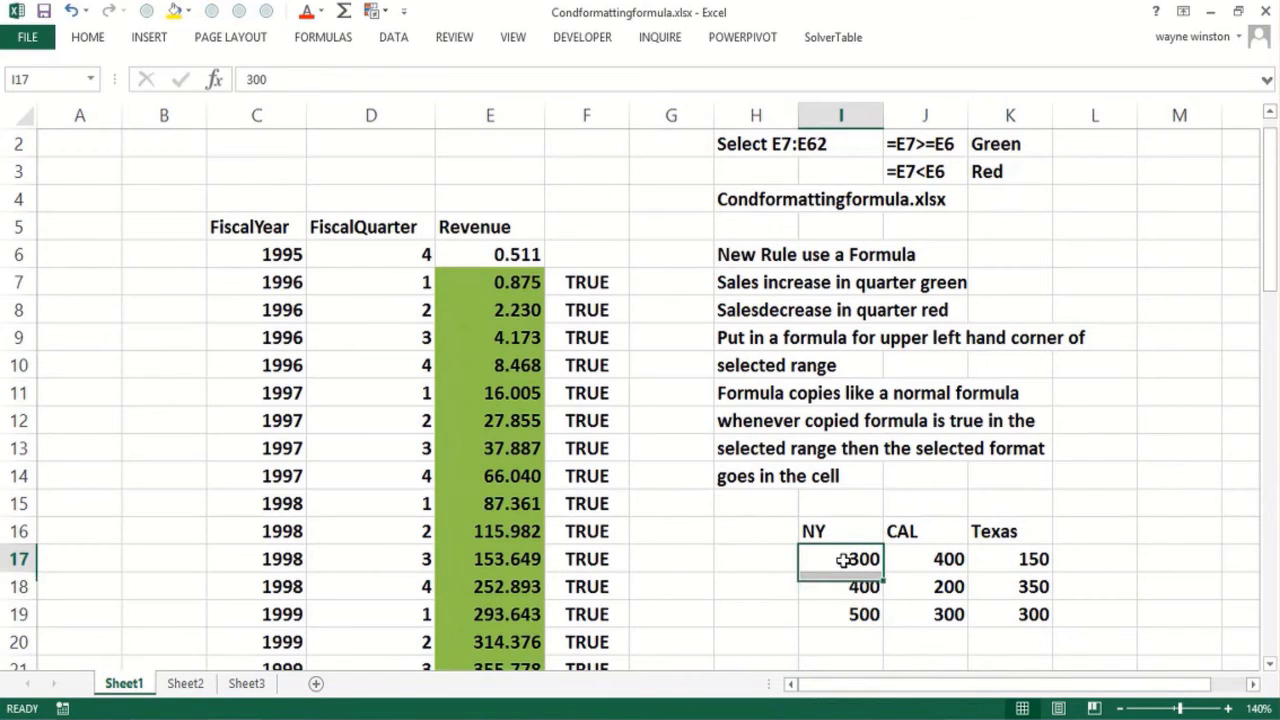
{"action": "left_click", "coordinate": [849, 616]}
{"action": "left_click", "coordinate": [859, 561]}
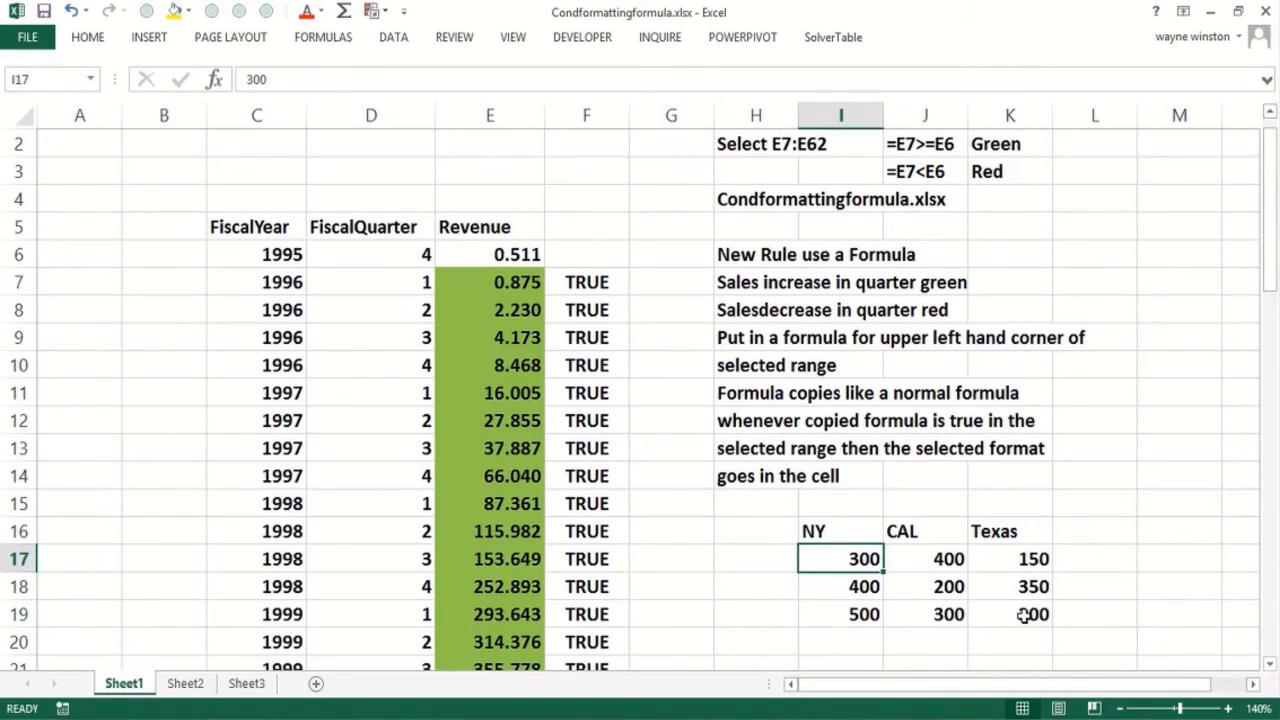
- Write the formula =I17=max(I17:I19) as text in I15 above the NY heading
{"action": "key", "text": "Up"}
{"action": "key", "text": "Down"}
{"action": "key", "text": "Up"}
{"action": "key", "text": "Up"}
{"action": "type", "text": "'"}
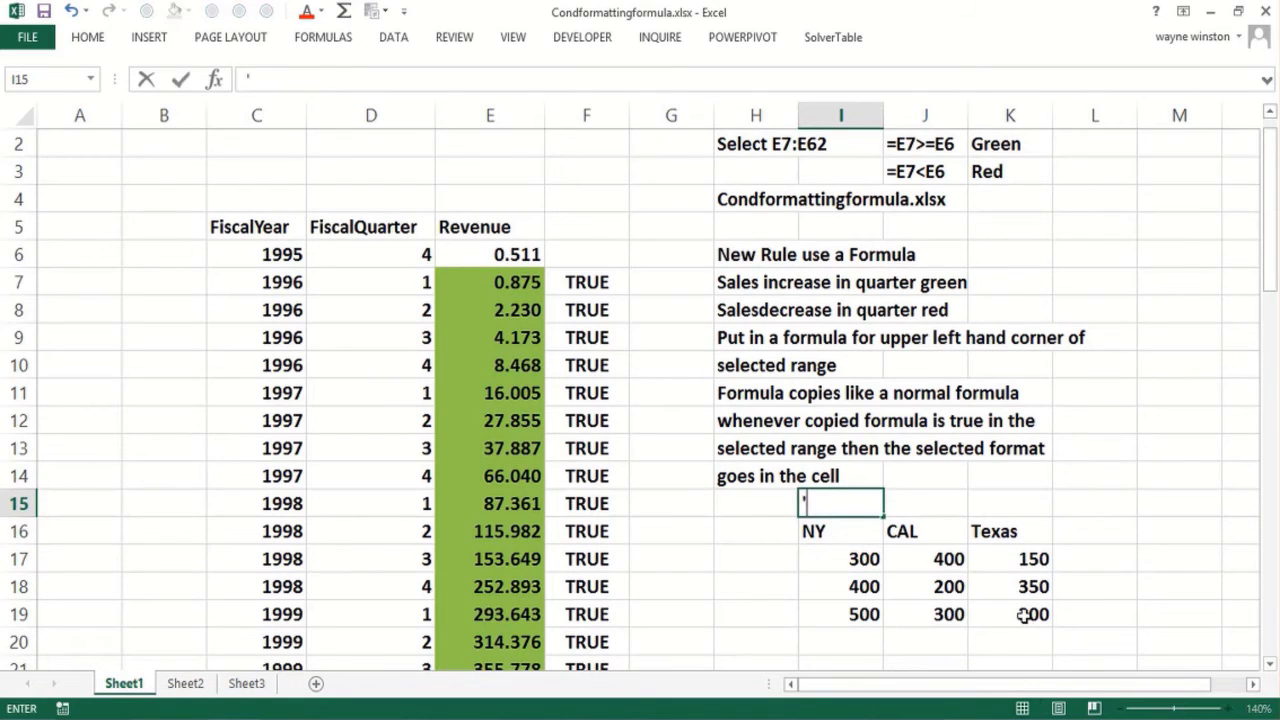
{"action": "type", "text": "=I17=ma"}
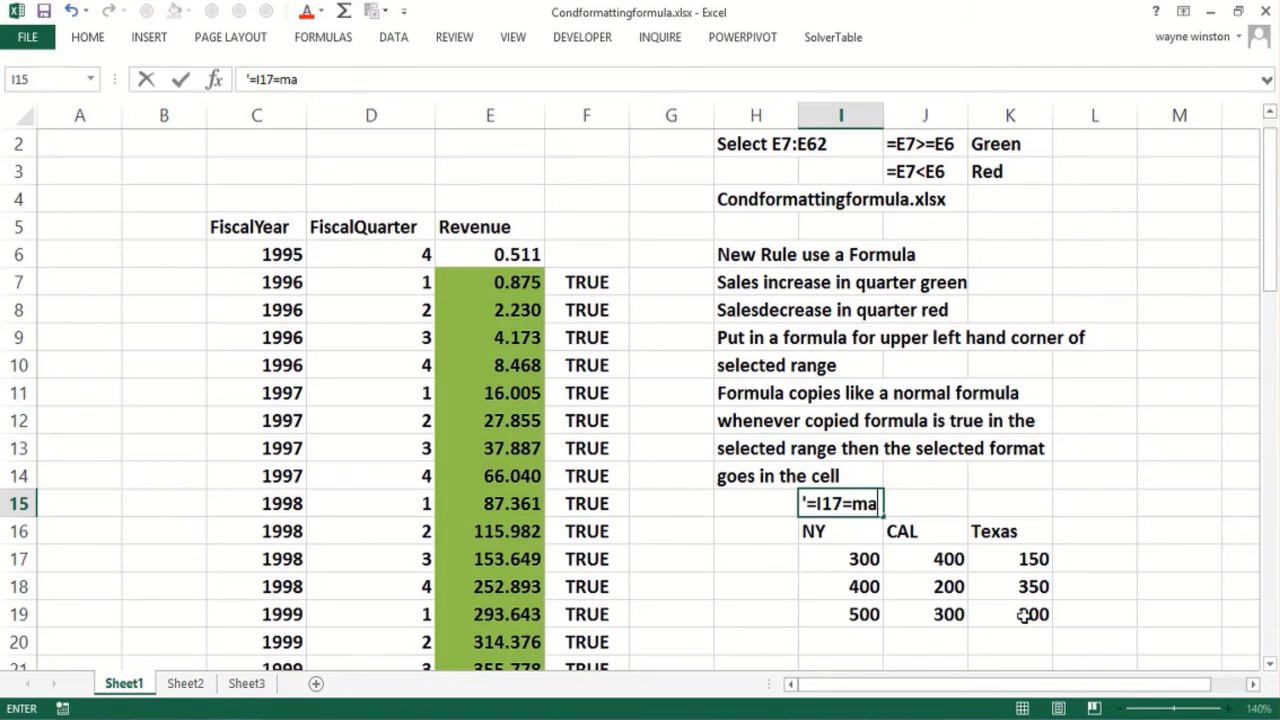
{"action": "type", "text": "x(I17:I19)"}
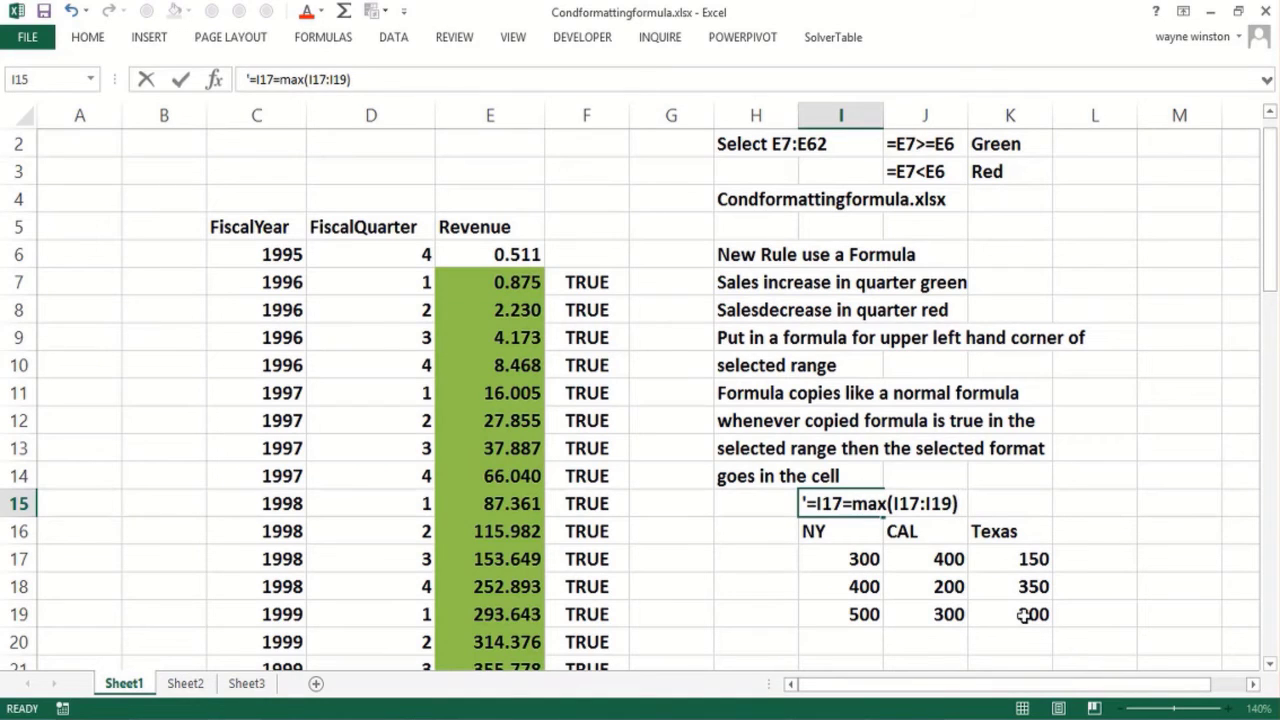
- Anchor the row references in the formula text in I15 so it reads =I17=max(I$17:I$19)
{"action": "key", "text": "Return"}
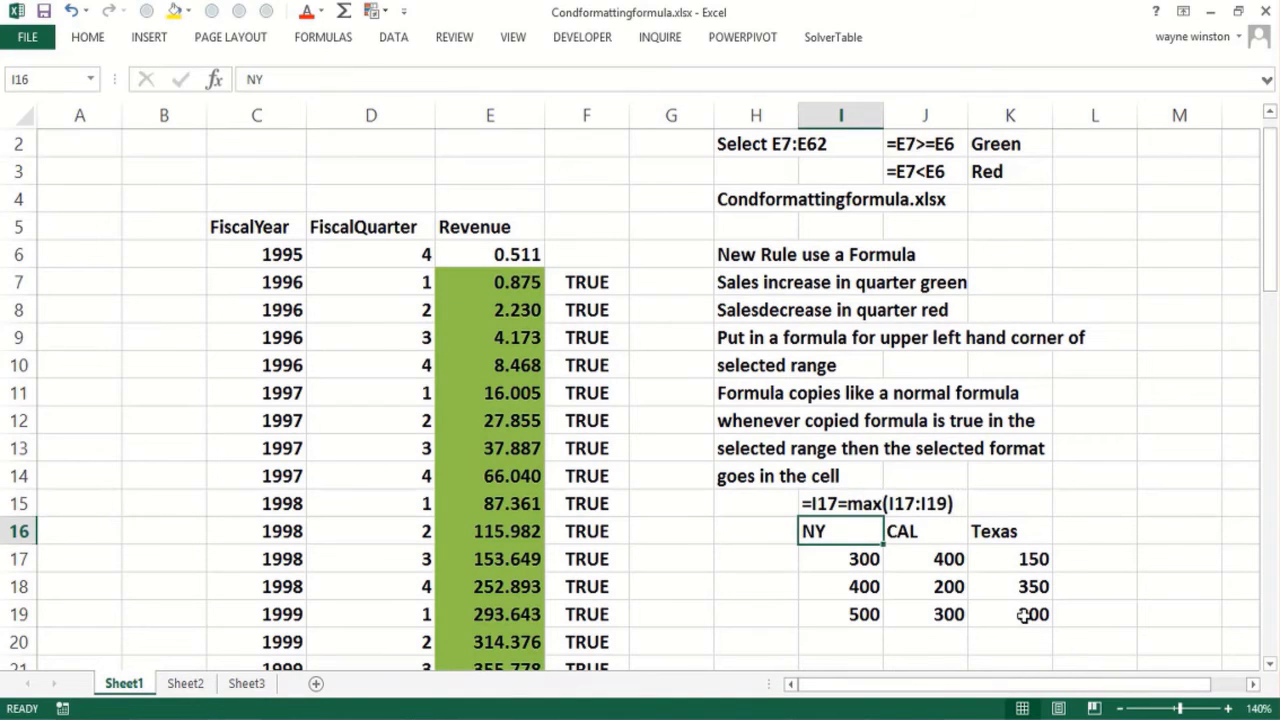
{"action": "left_click", "coordinate": [866, 561]}
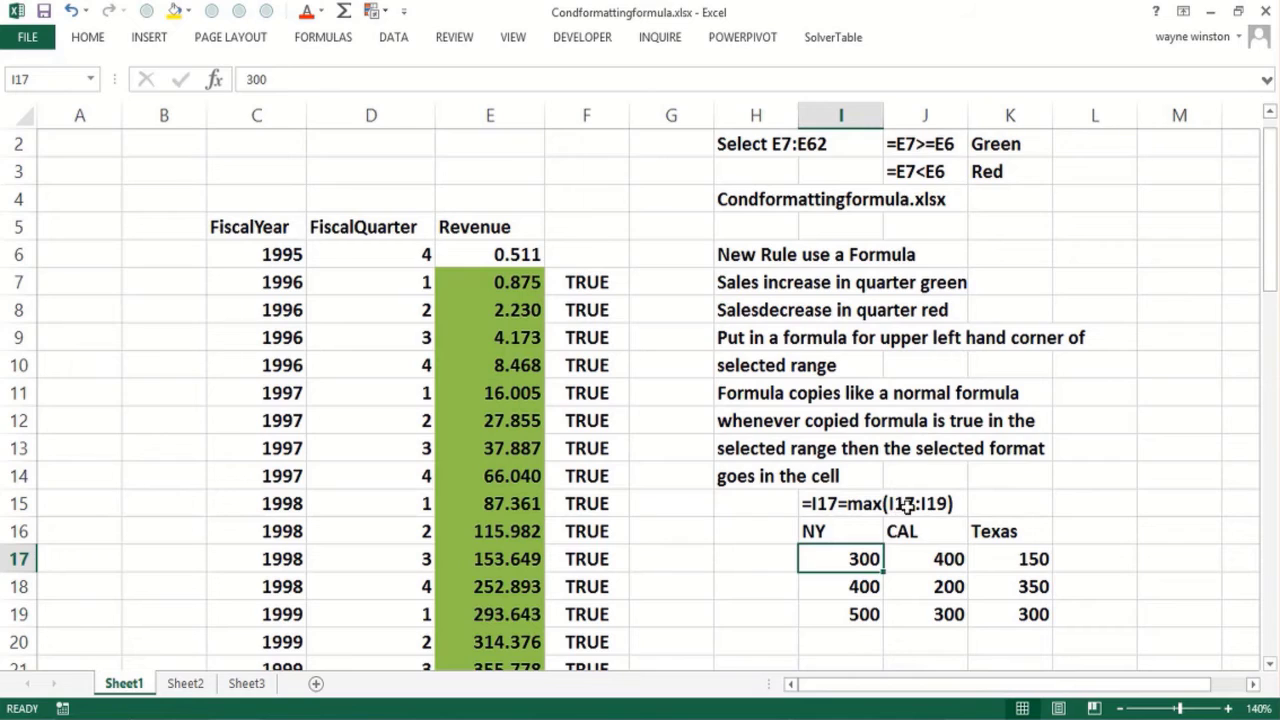
{"action": "left_click", "coordinate": [815, 503]}
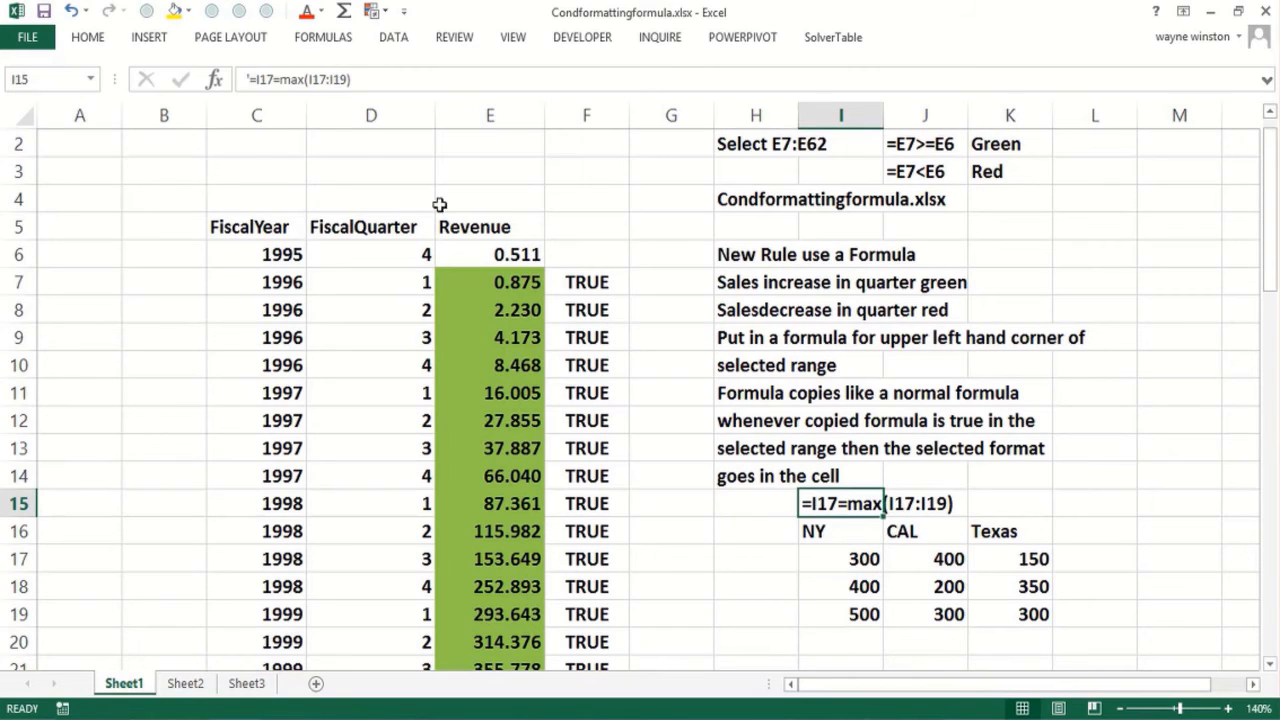
{"action": "left_click", "coordinate": [312, 80]}
{"action": "type", "text": "$"}
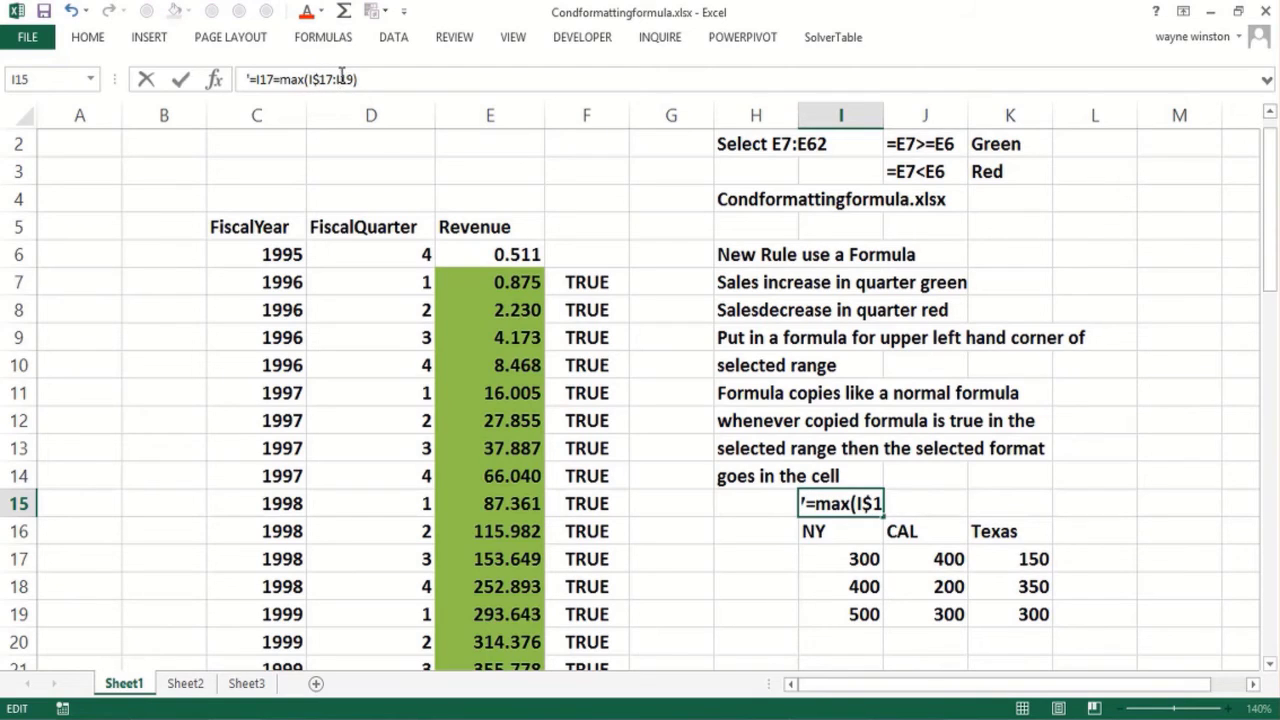
{"action": "left_click", "coordinate": [341, 79]}
{"action": "type", "text": "$"}
{"action": "key", "text": "Return"}
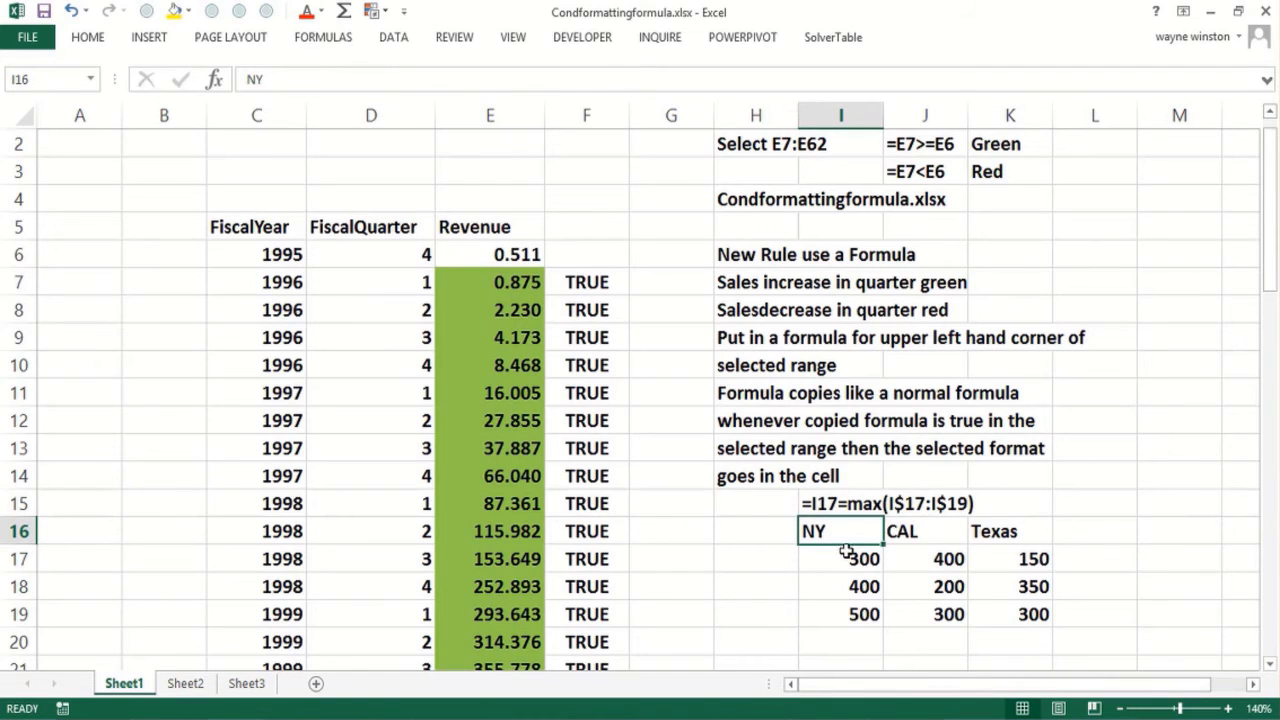
- Start a new conditional formatting rule for I17:K19 that uses a formula to determine which cells to format
{"action": "left_click_drag", "start_coordinate": [846, 561], "coordinate": [1024, 616]}
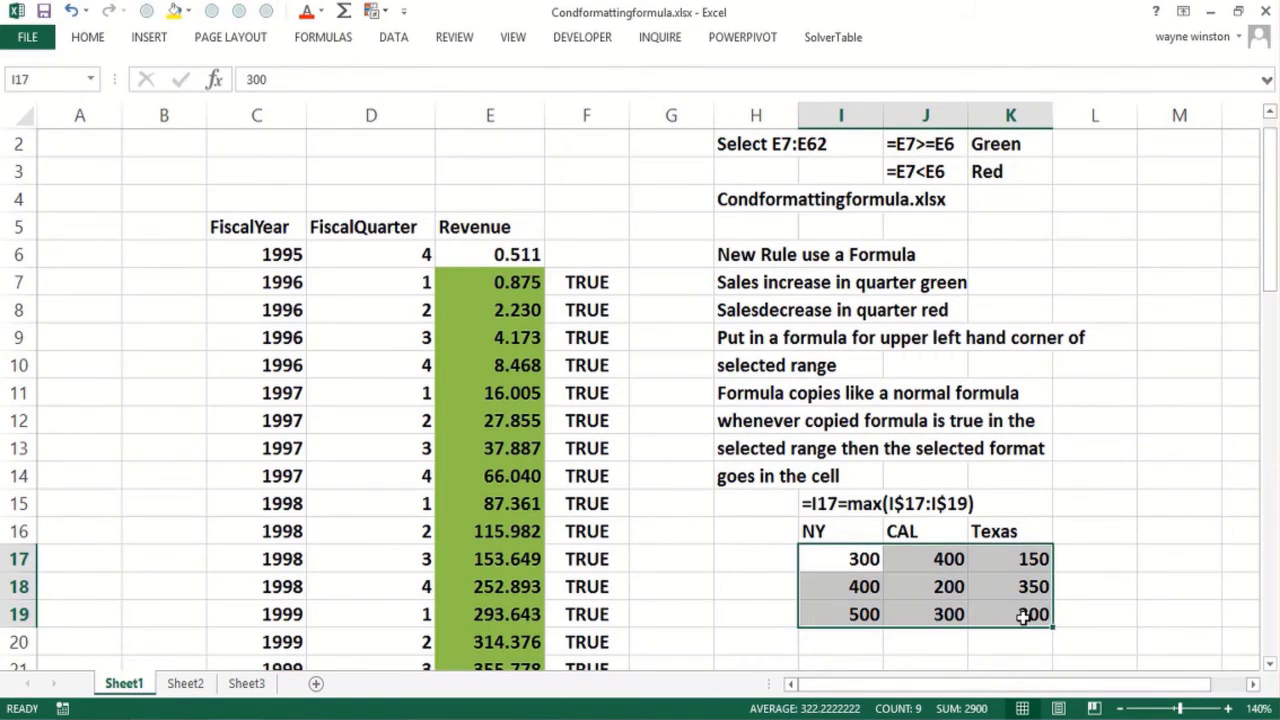
{"action": "left_click", "coordinate": [90, 37]}
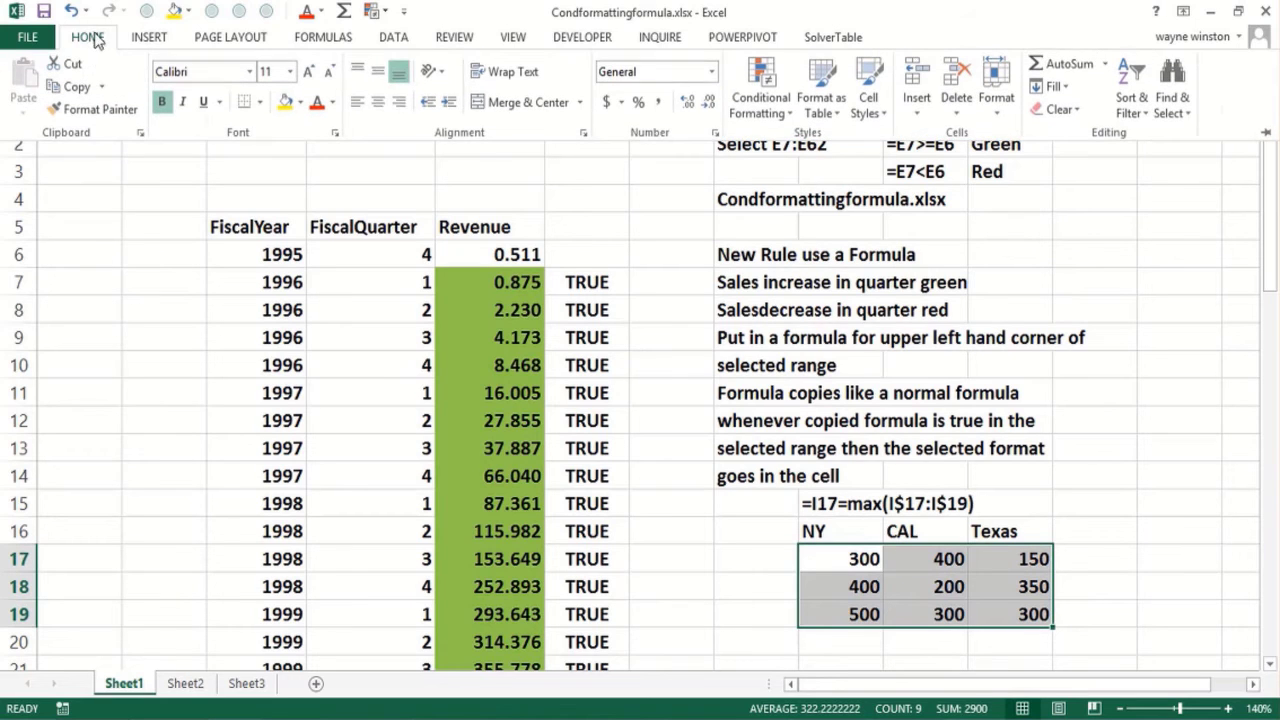
{"action": "left_click", "coordinate": [742, 104]}
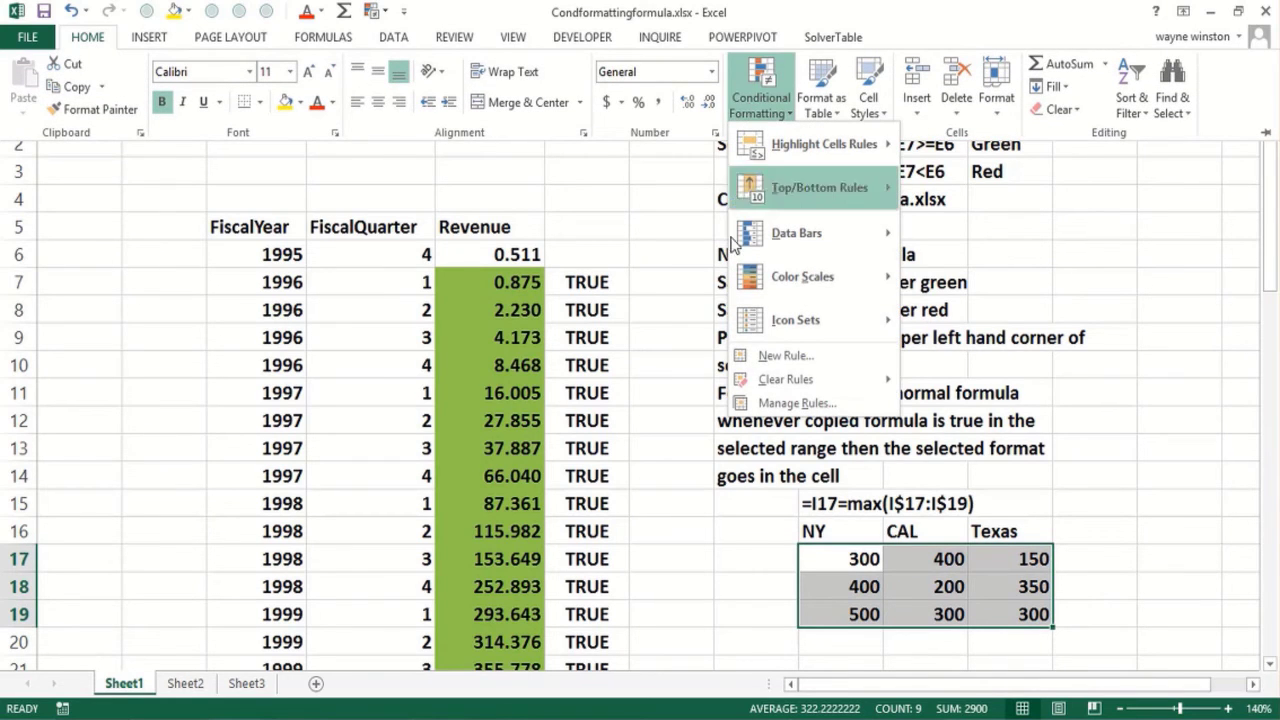
{"action": "left_click", "coordinate": [780, 356]}
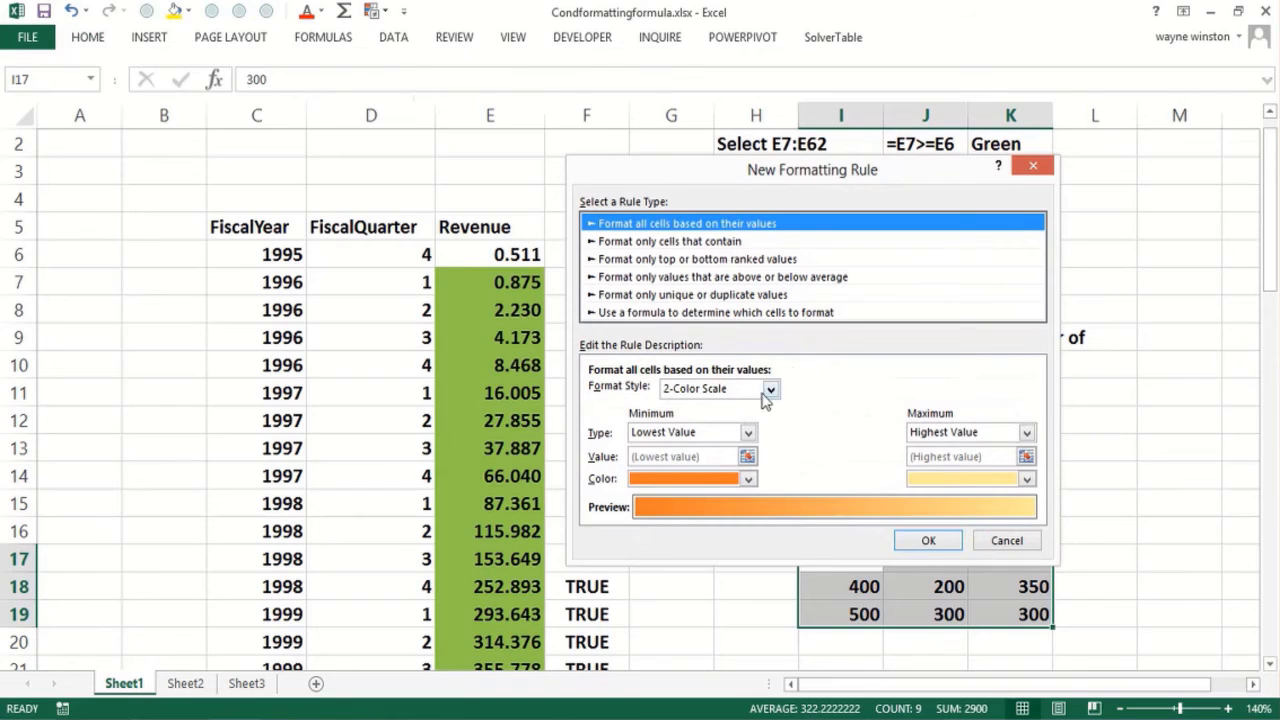
{"action": "left_click", "coordinate": [748, 312]}
{"action": "left_click", "coordinate": [664, 391]}
- Enter =I17=max(I$17:I$19) as the rule's formula, keeping I17 relative and fixing only the rows of the range
{"action": "type", "text": "="}
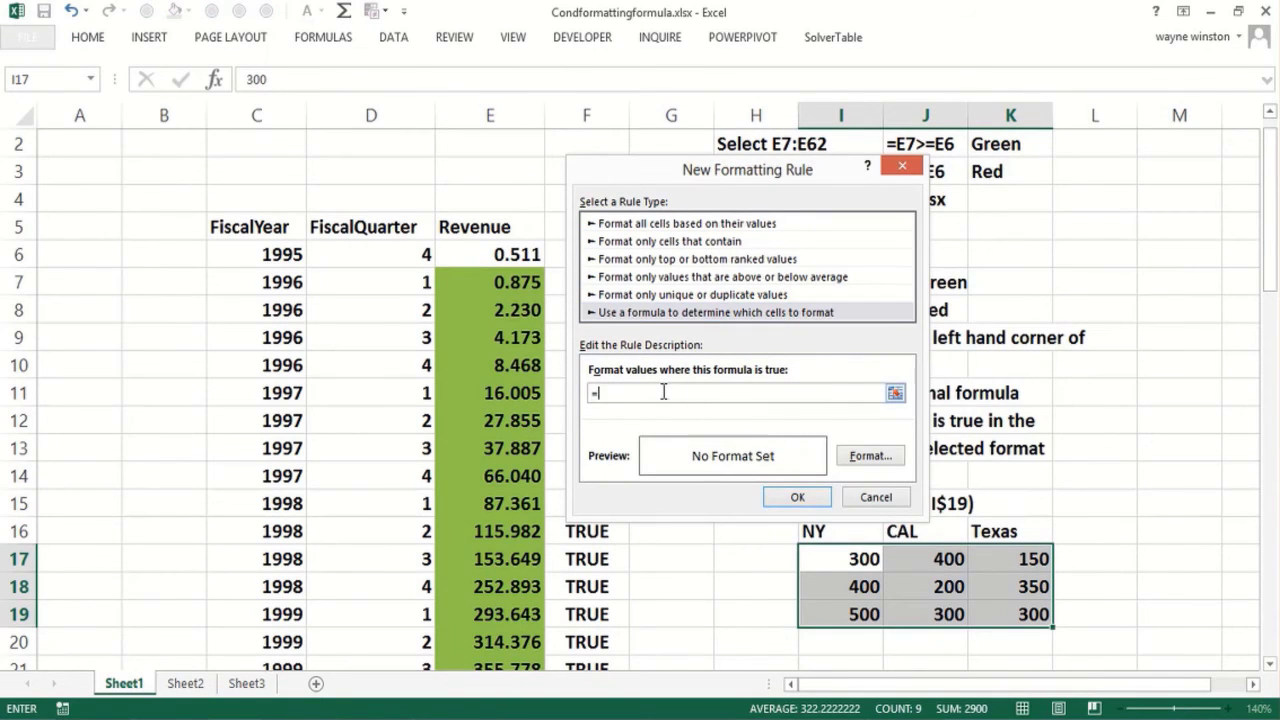
{"action": "left_click", "coordinate": [836, 558]}
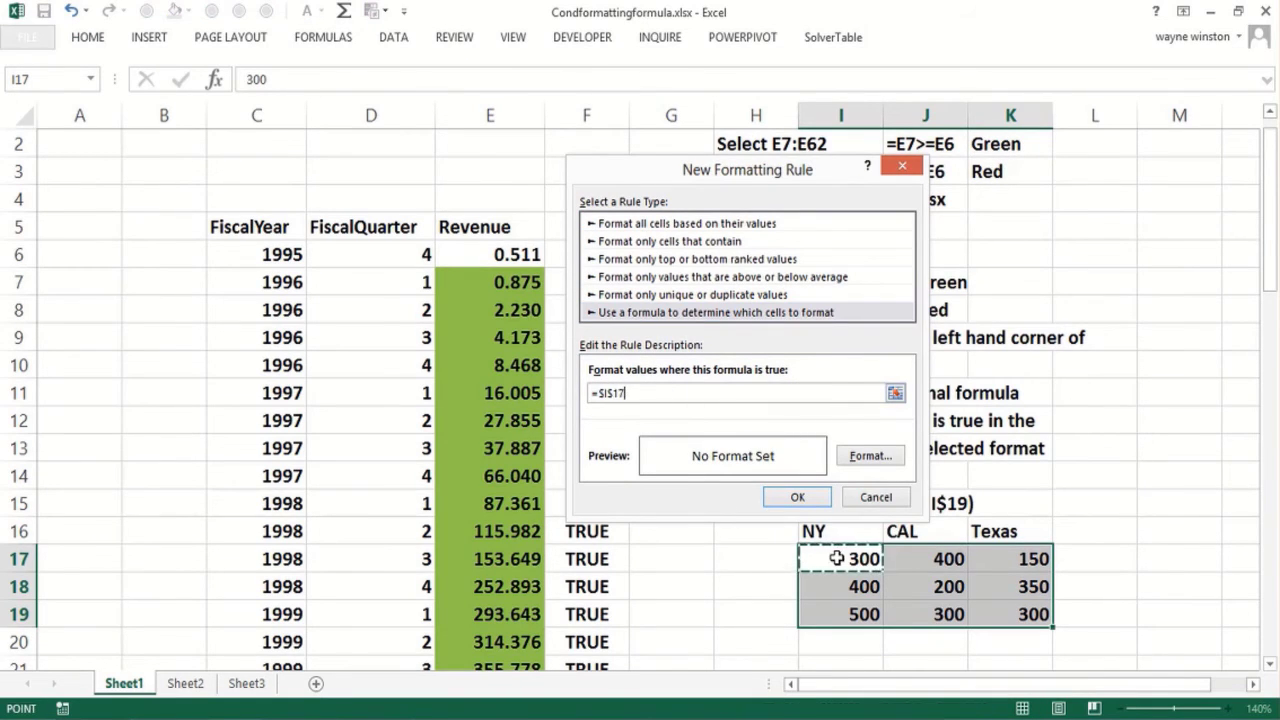
{"action": "key", "text": "F4"}
{"action": "key", "text": "F4"}
{"action": "key", "text": "F4"}
{"action": "type", "text": "=max("}
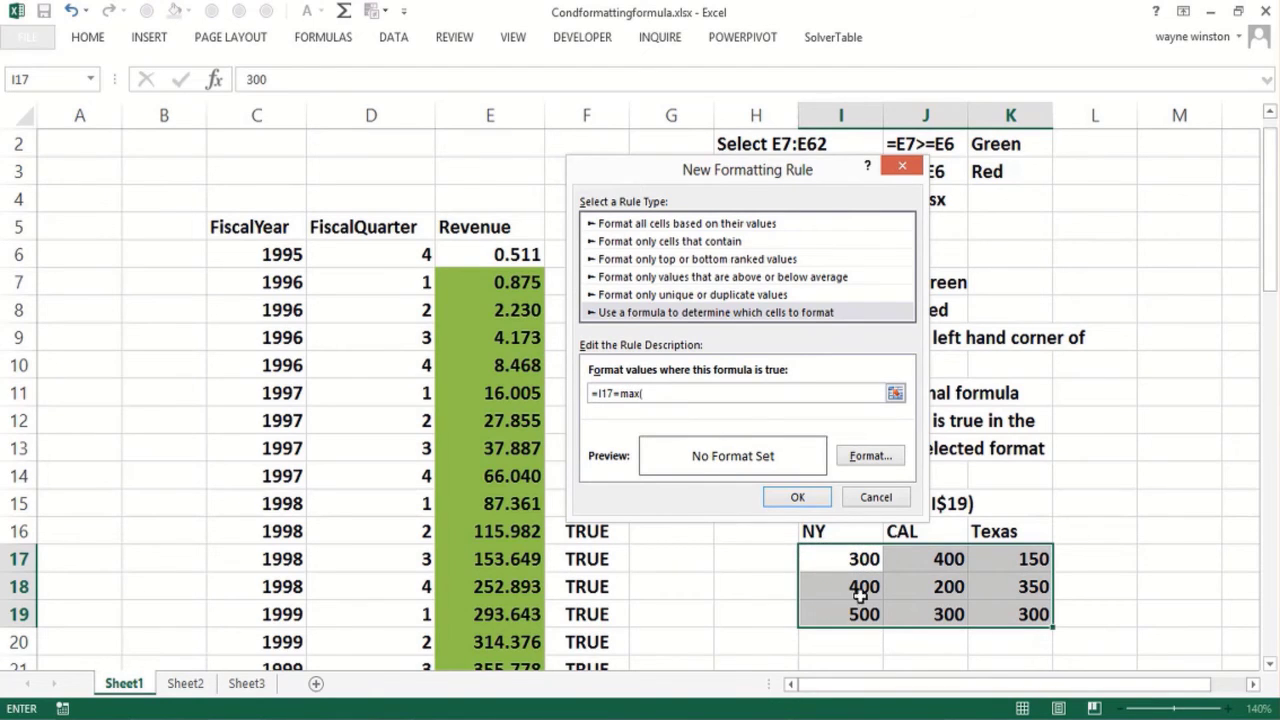
{"action": "left_click", "coordinate": [843, 561]}
{"action": "left_click_drag", "start_coordinate": [843, 561], "coordinate": [837, 606]}
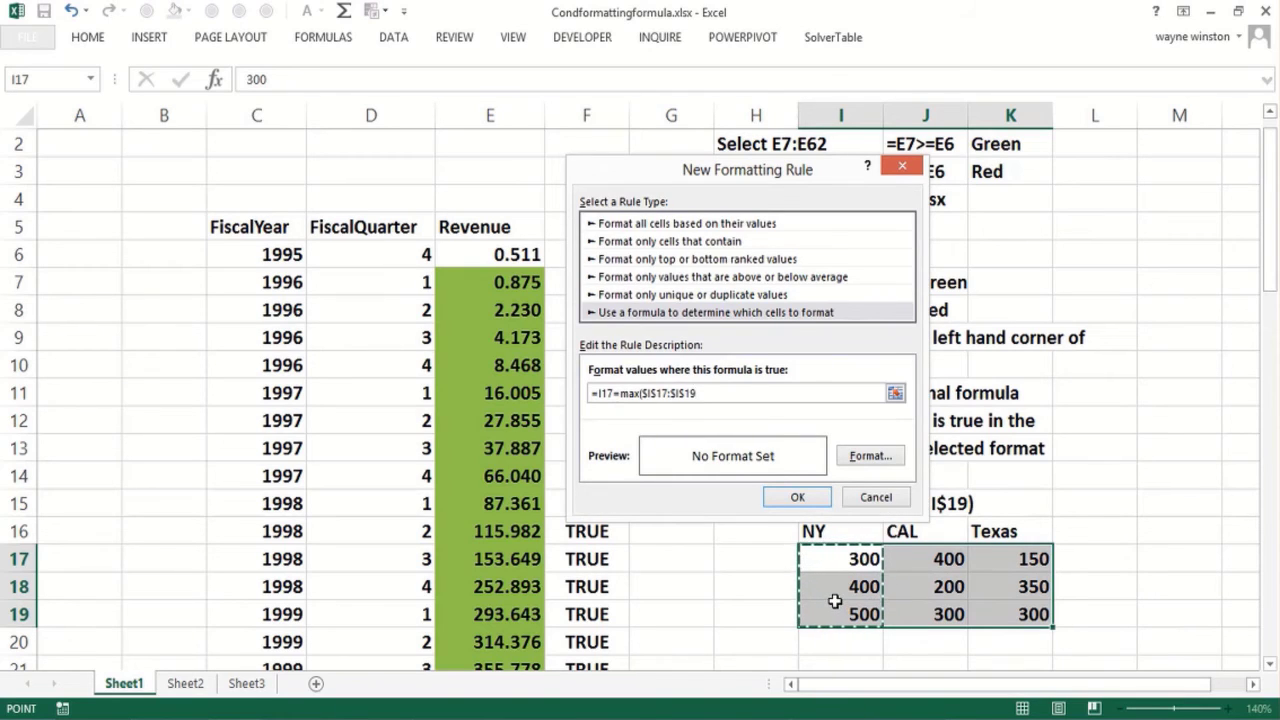
{"action": "key", "text": "F4"}
{"action": "key", "text": "F4"}
{"action": "key", "text": "F4"}
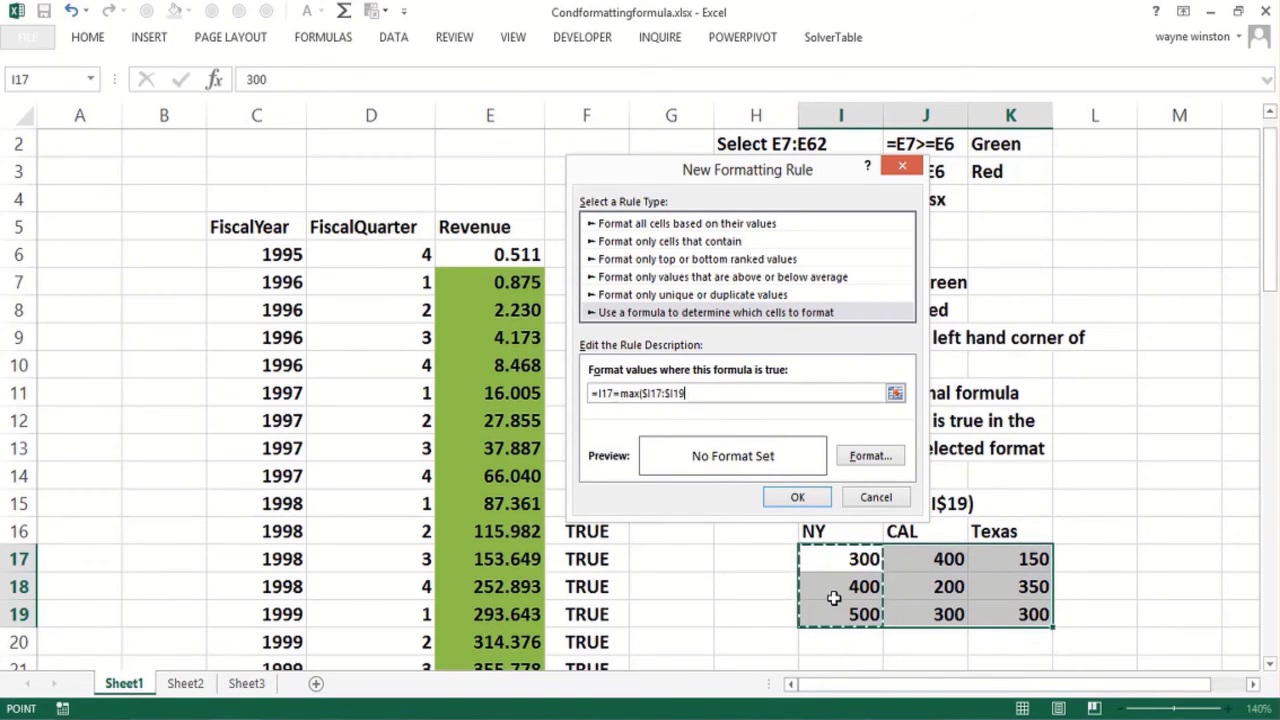
{"action": "key", "text": "F4"}
{"action": "type", "text": ")"}
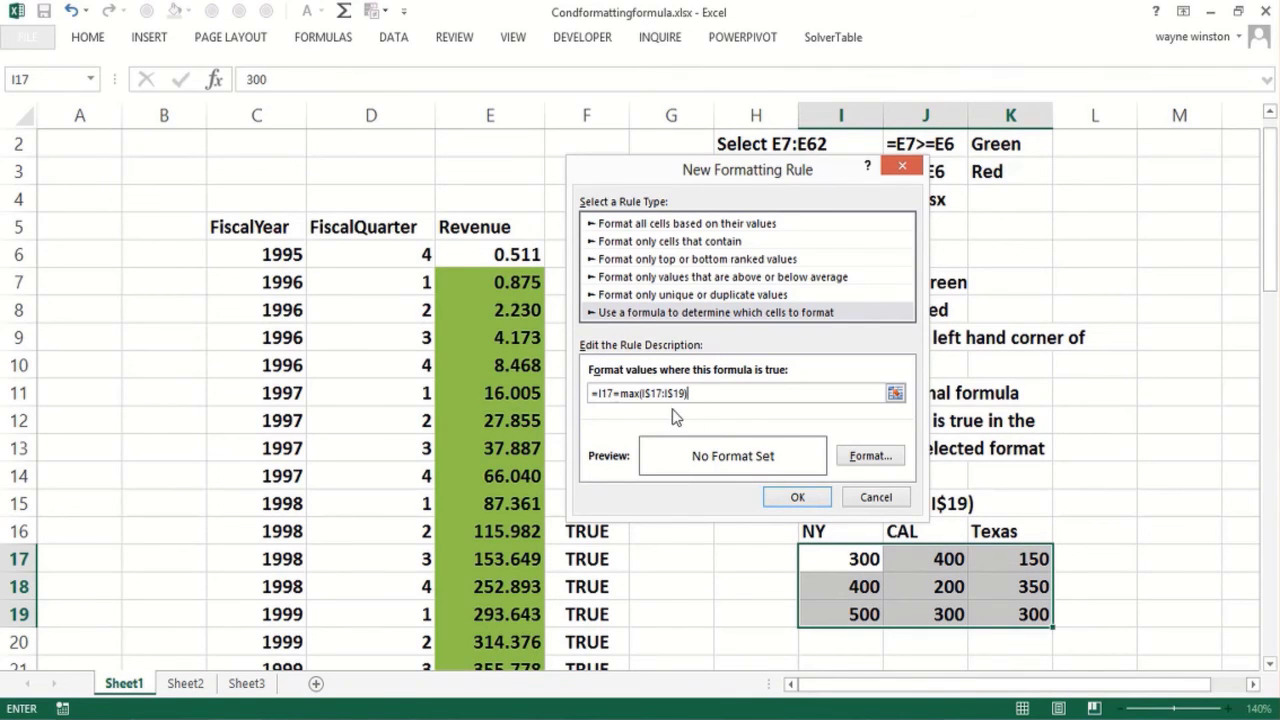
- Give the rule a yellow fill and apply it to the state sales figures
{"action": "left_click", "coordinate": [880, 457]}
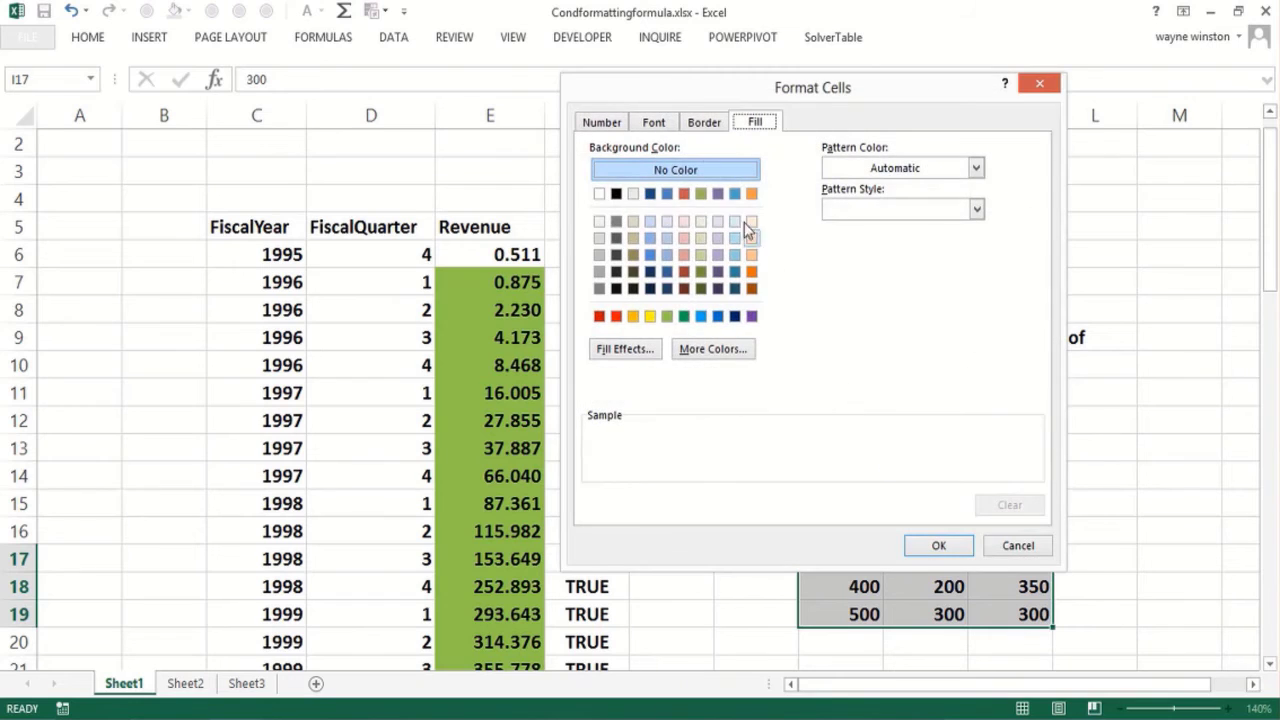
{"action": "left_click", "coordinate": [757, 122]}
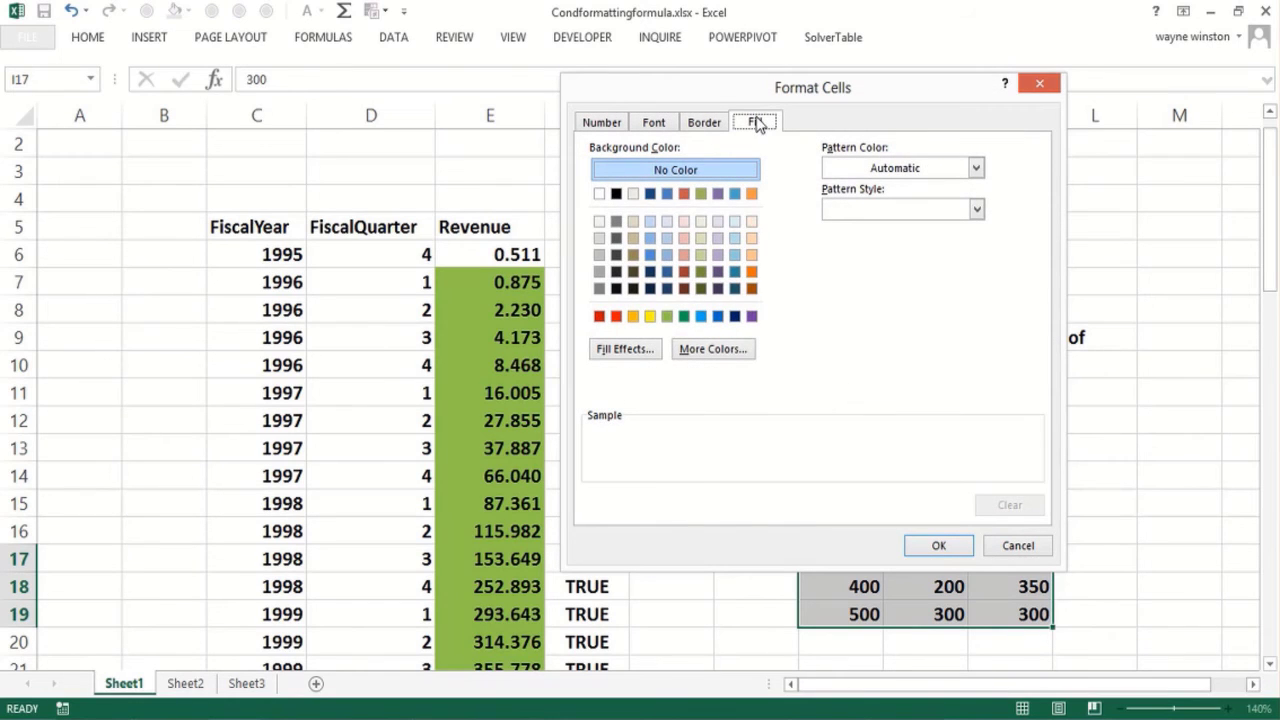
{"action": "left_click", "coordinate": [650, 316]}
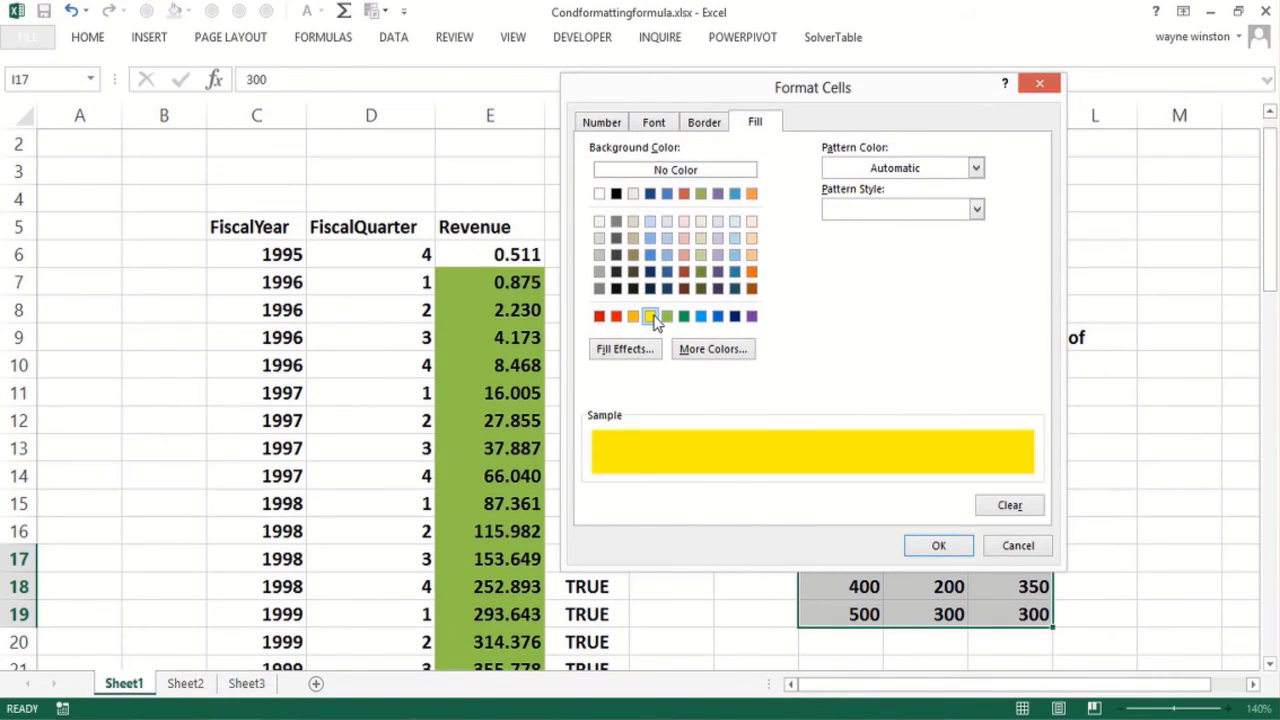
{"action": "left_click", "coordinate": [938, 545]}
{"action": "left_click", "coordinate": [797, 500]}
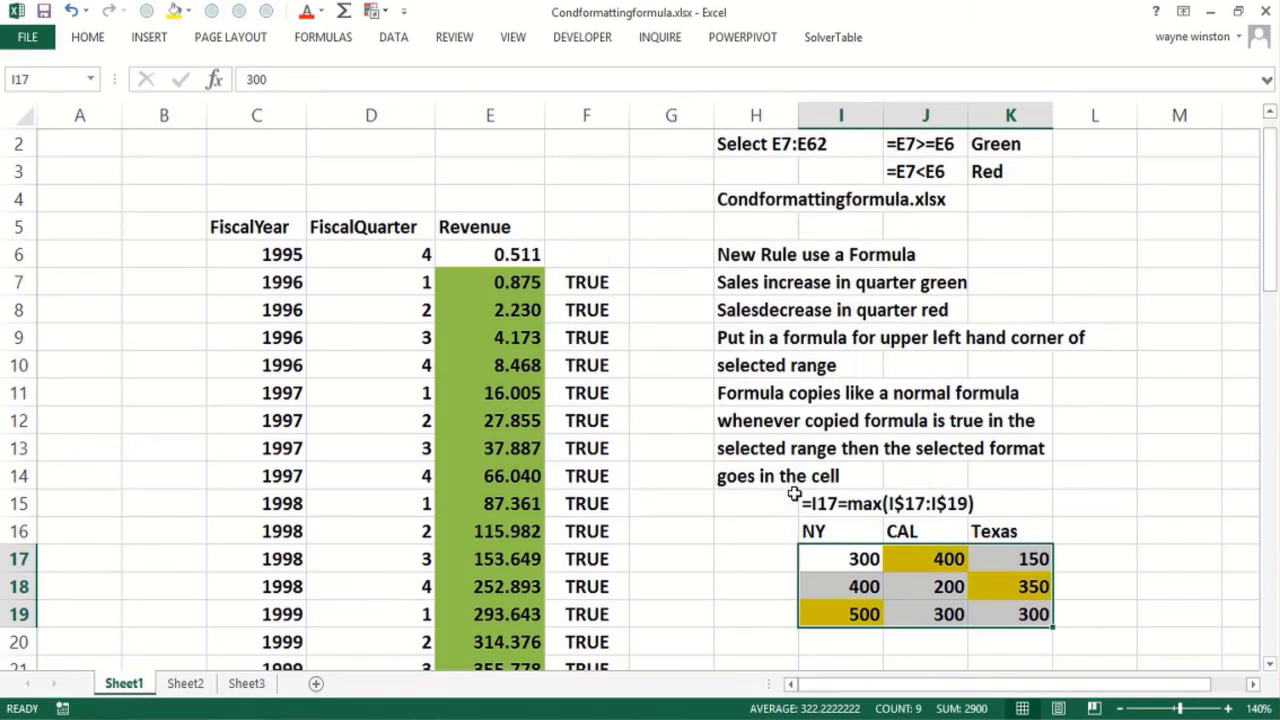
{"action": "left_click", "coordinate": [785, 588]}
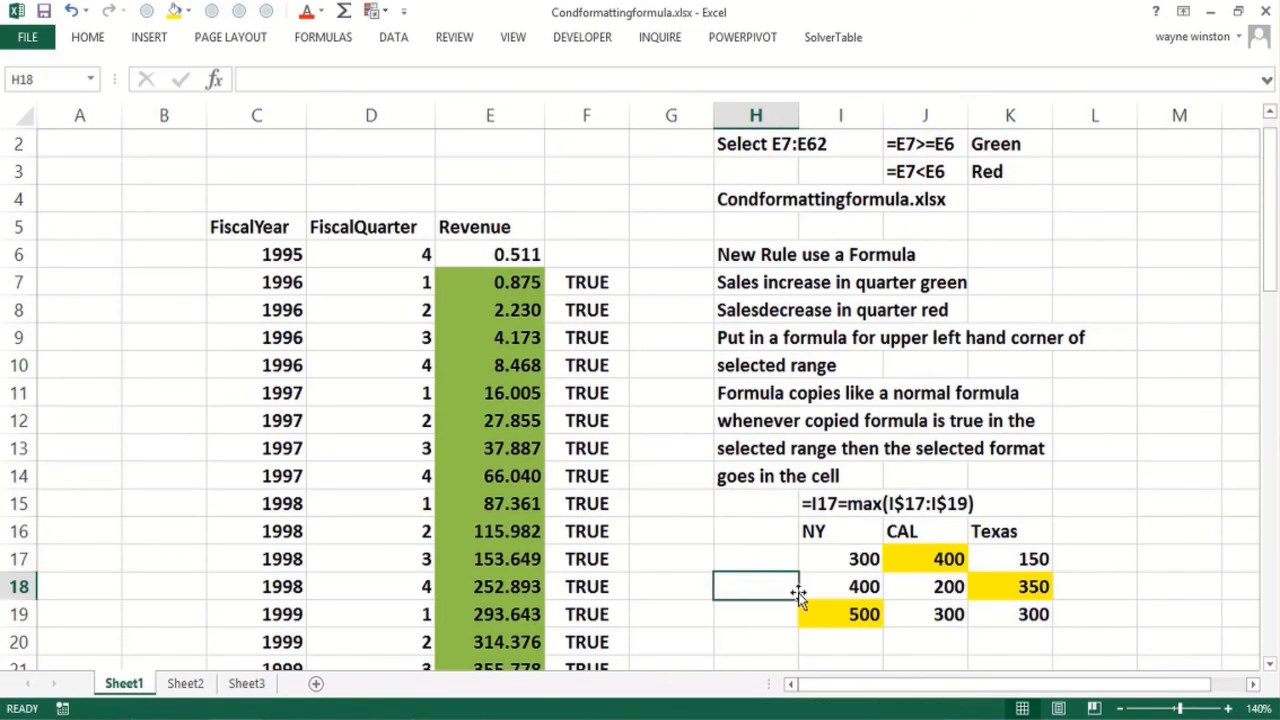
- Set the first NY value in I17 to 600 to test the column maximum highlighting
{"action": "left_click", "coordinate": [1012, 610]}
{"action": "left_click", "coordinate": [847, 561]}
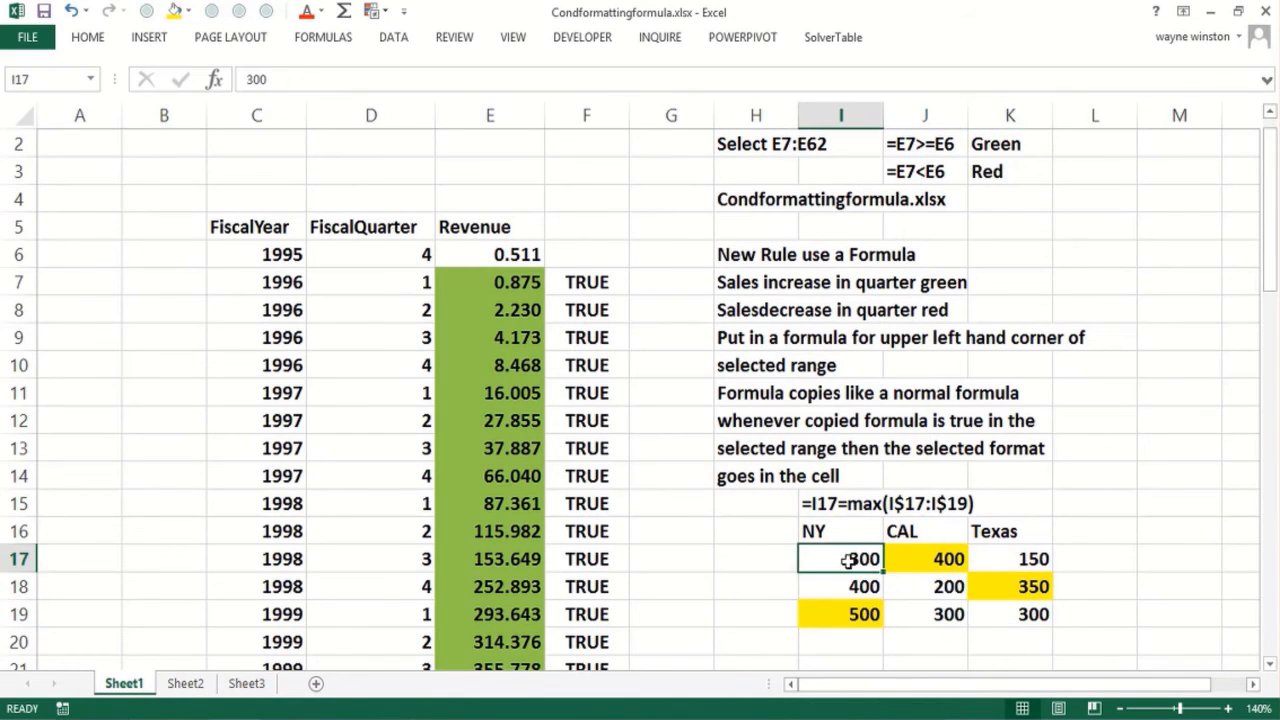
{"action": "type", "text": "600"}
{"action": "key", "text": "Return"}
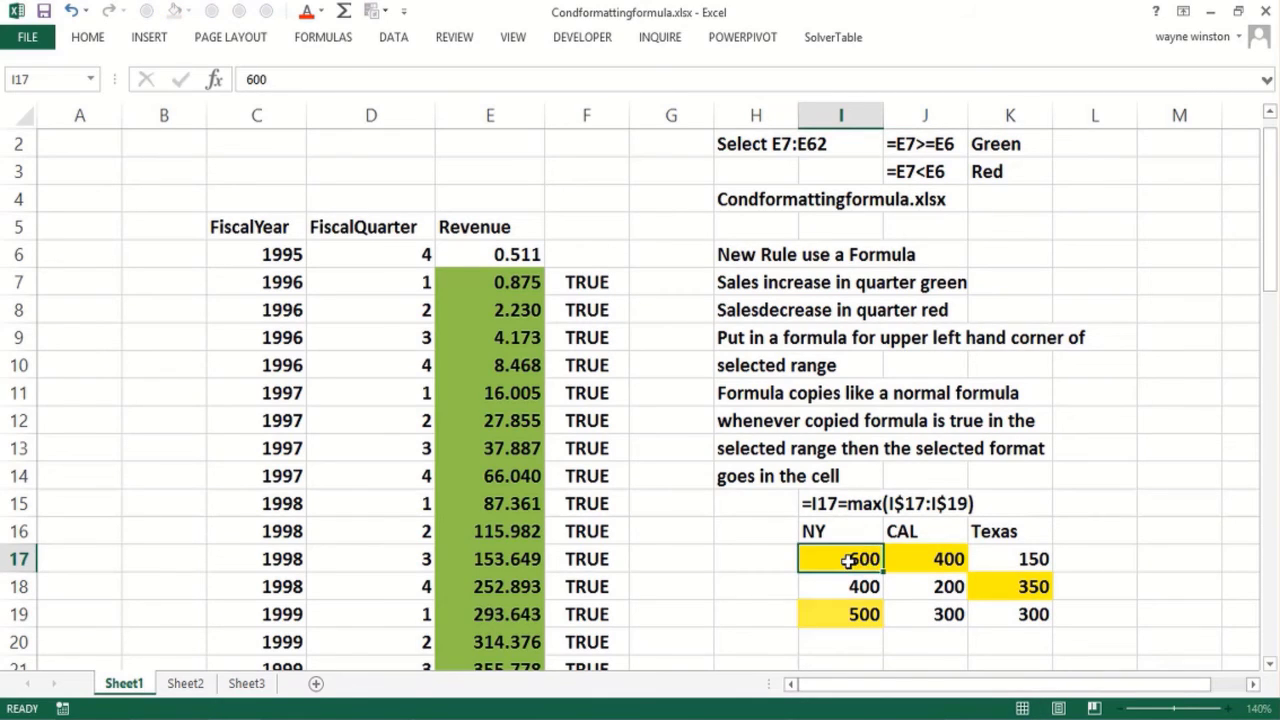
{"action": "left_click", "coordinate": [765, 633]}
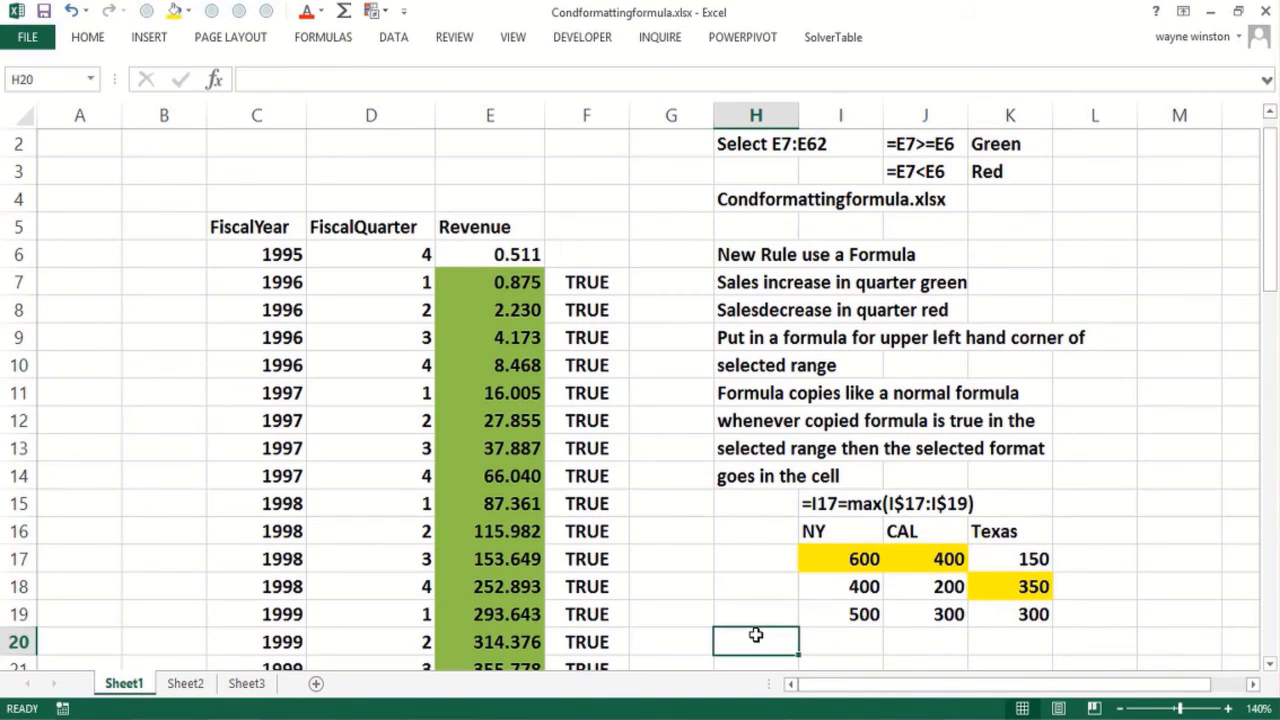
{"action": "left_click", "coordinate": [748, 606]}
{"action": "left_click", "coordinate": [748, 566]}
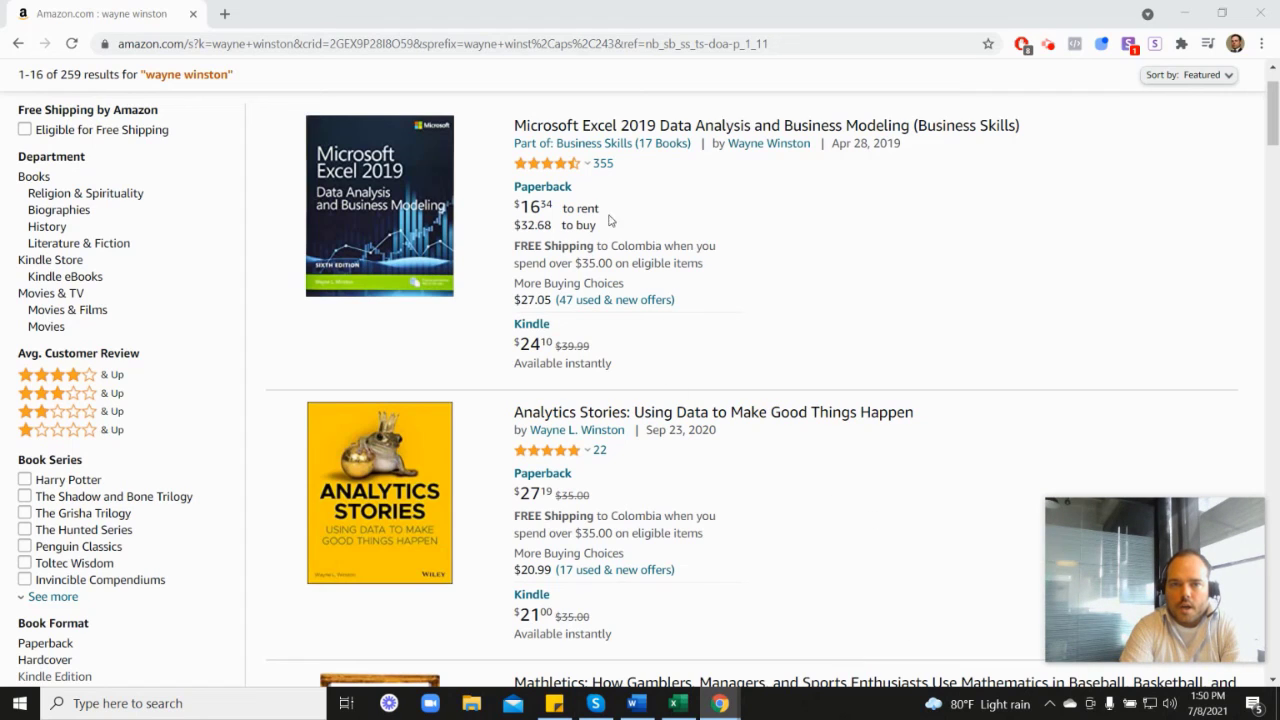
- Browse the Amazon results for the author's books, examining the Marketing Analytics listing and its rating breakdown
{"action": "mouse_move", "coordinate": [548, 172]}
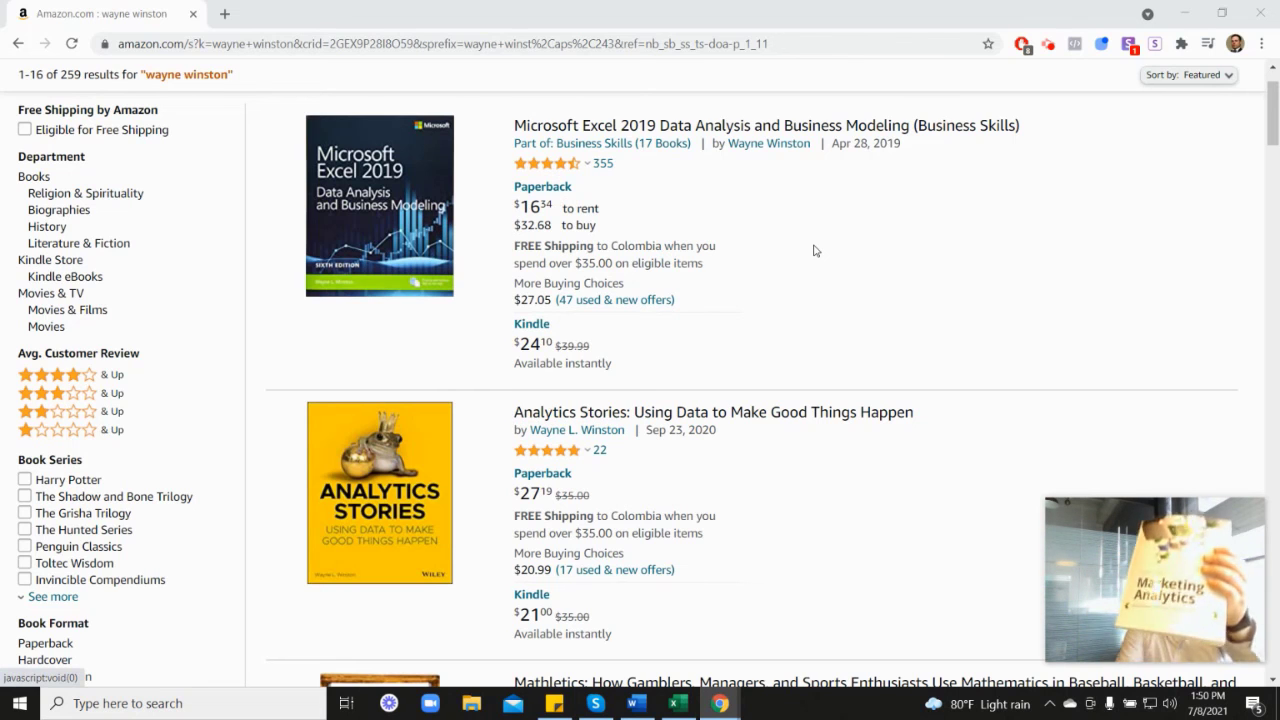
{"action": "scroll", "coordinate": [1170, 400], "scroll_direction": "down", "scroll_amount": 5}
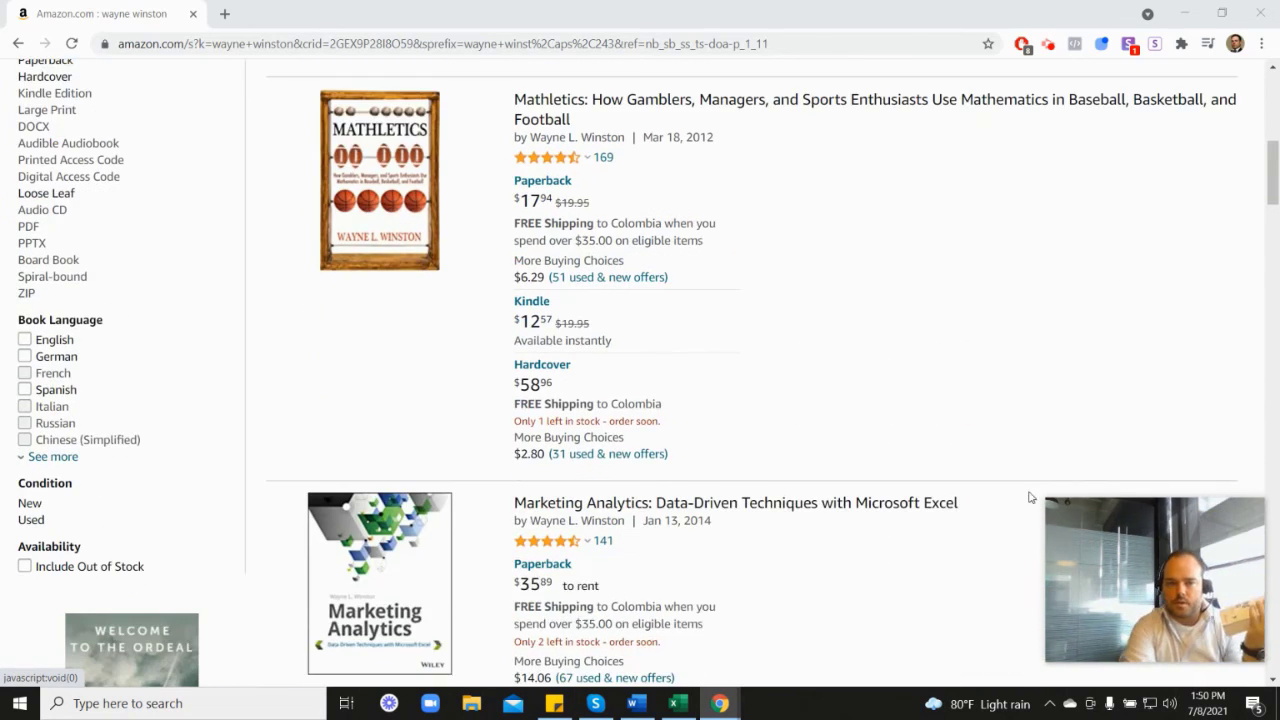
{"action": "scroll", "coordinate": [1030, 497], "scroll_direction": "down", "scroll_amount": 2}
{"action": "mouse_move", "coordinate": [563, 378]}
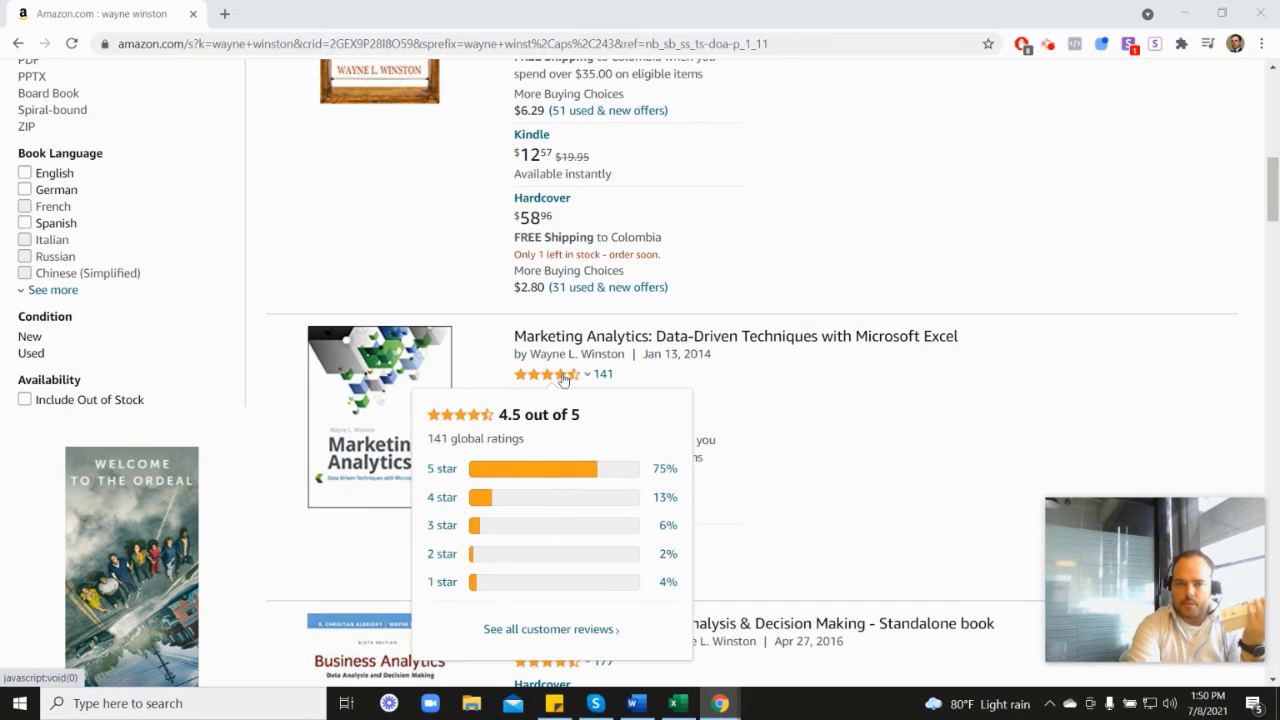
{"action": "scroll", "coordinate": [744, 380], "scroll_direction": "up", "scroll_amount": 5}
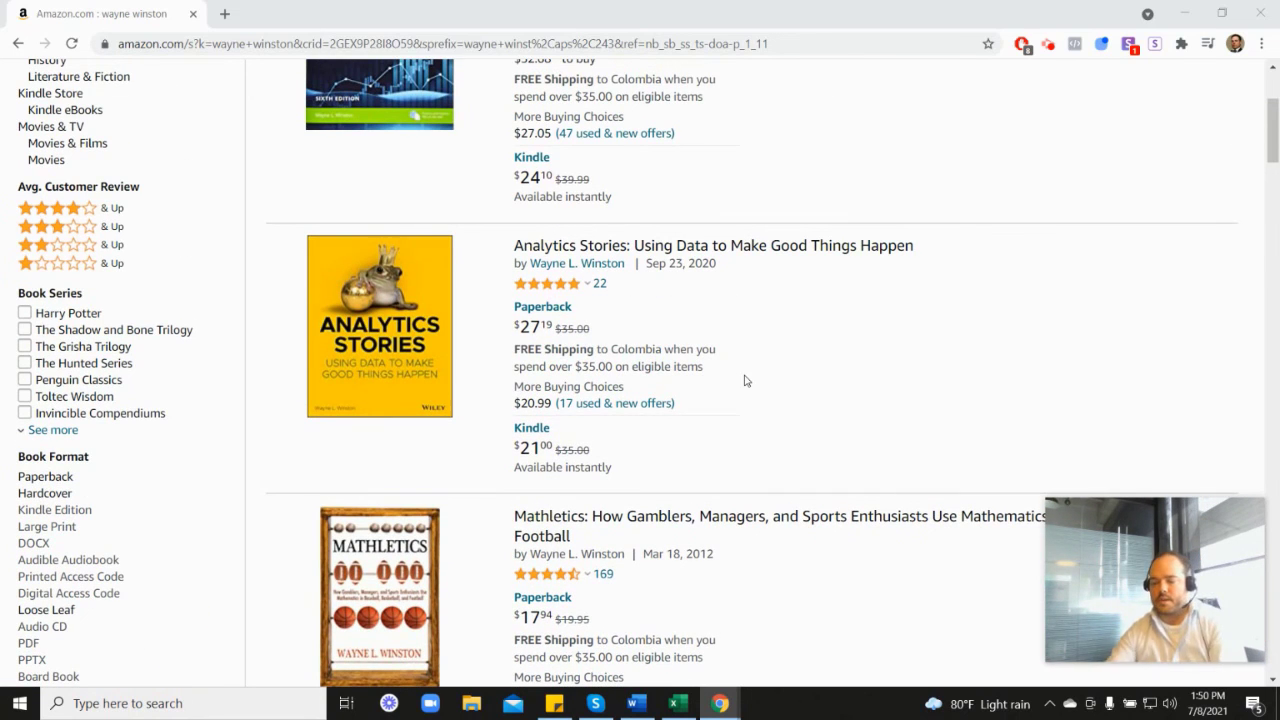